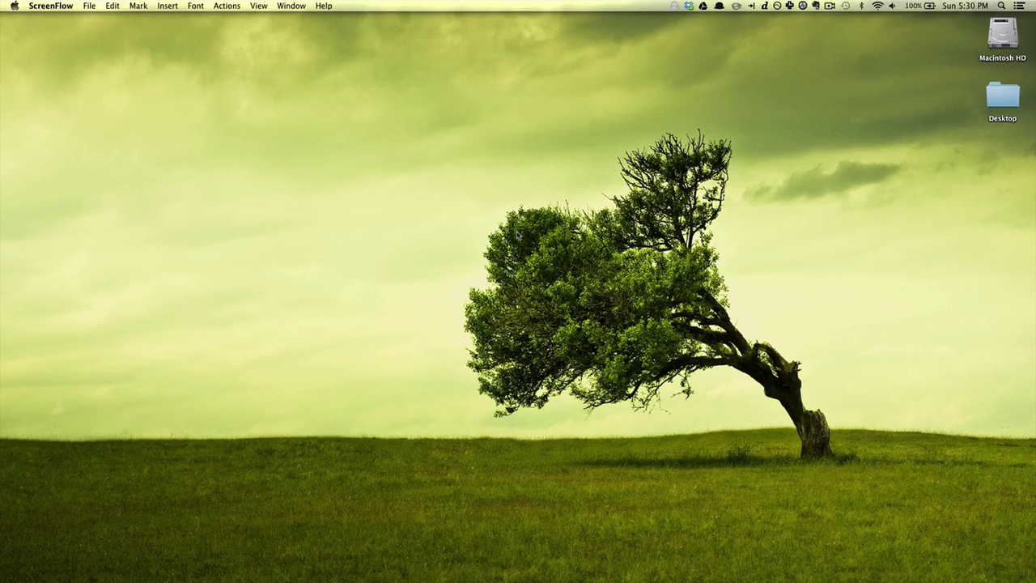
Launch Maya 2015 from the Alfred launcher by searching 'm'
key(alt+space)
text(m)
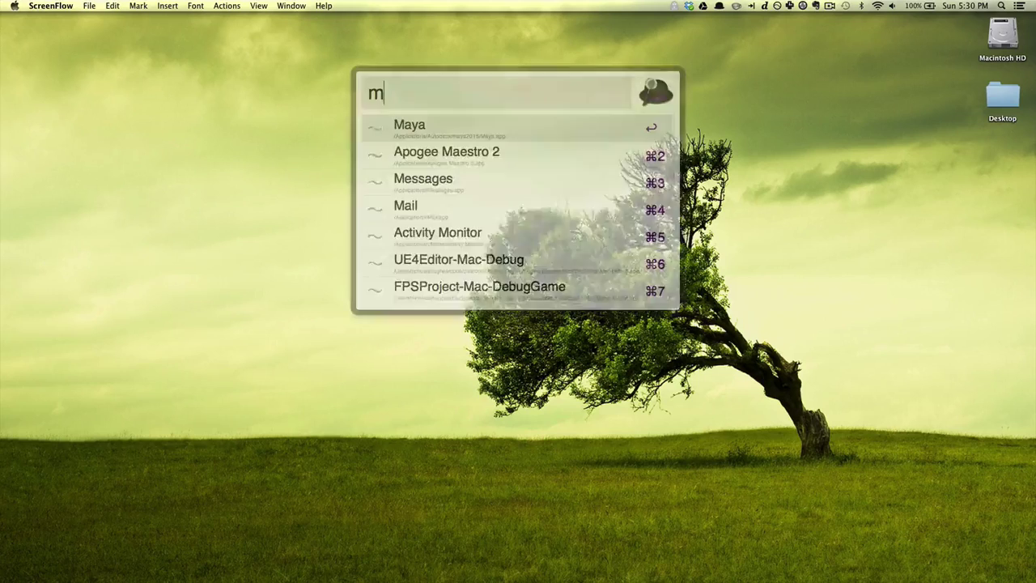
key(Return)
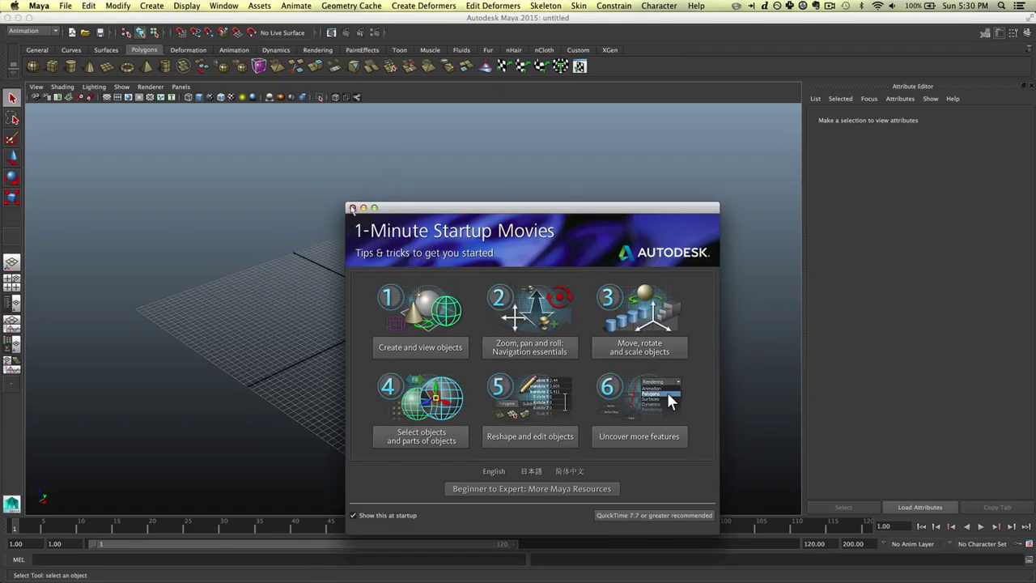
Dismiss the 1-Minute Startup Movies window and bring up the Display > Grid options
click(353, 208)
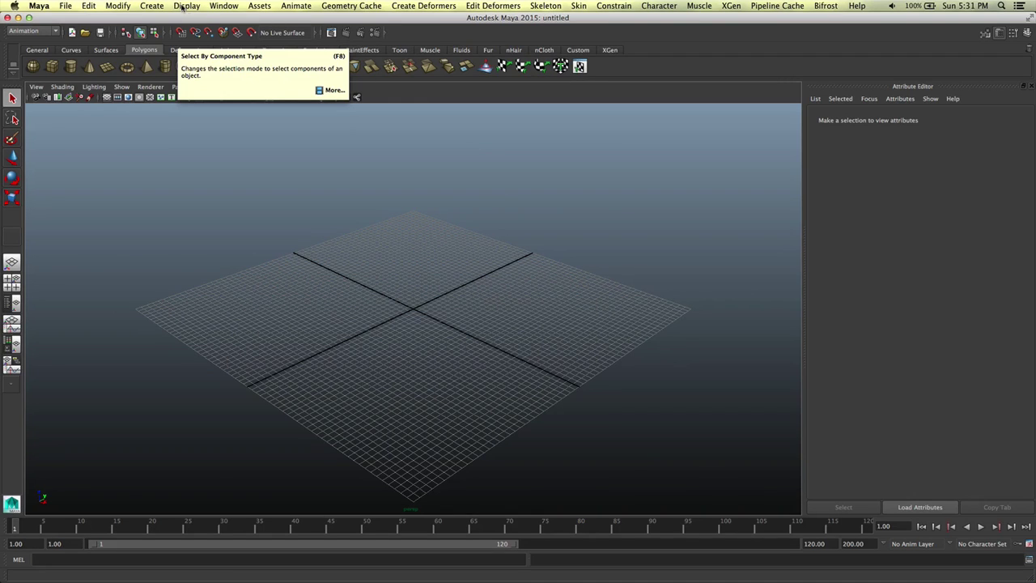
click(186, 6)
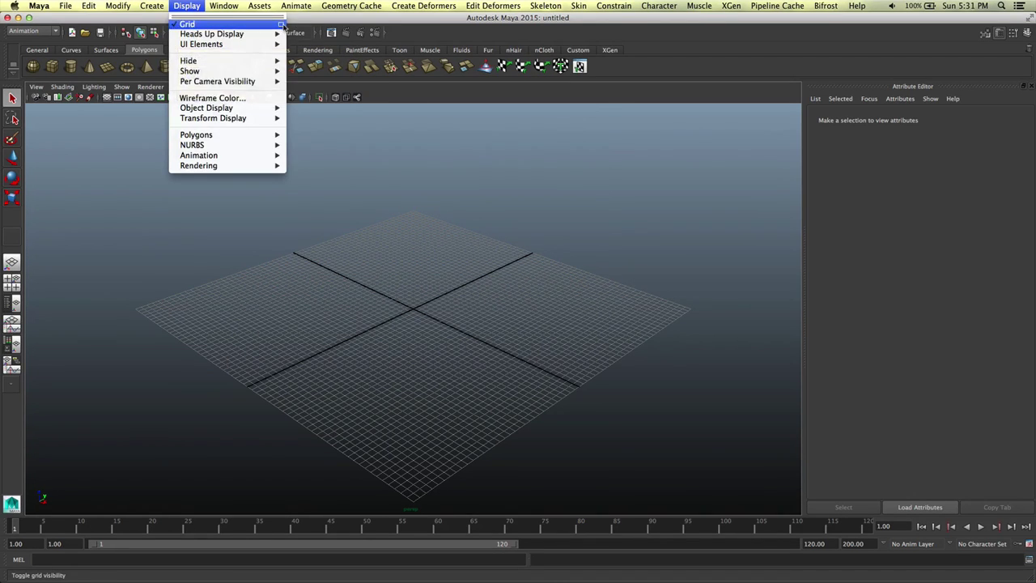
click(280, 24)
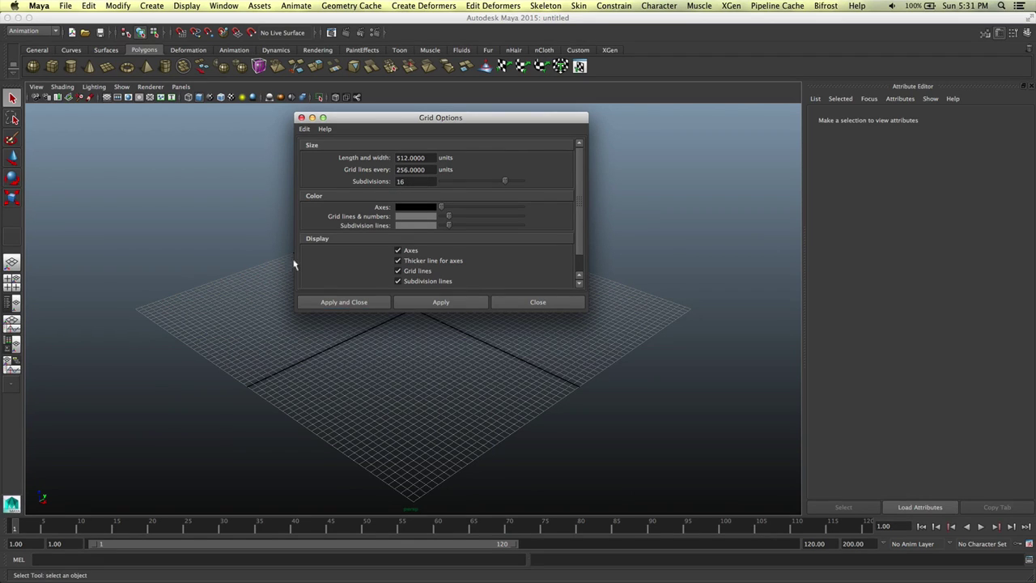
Save Maya preferences with Z as the up axis and centimeter as the linear unit
click(301, 117)
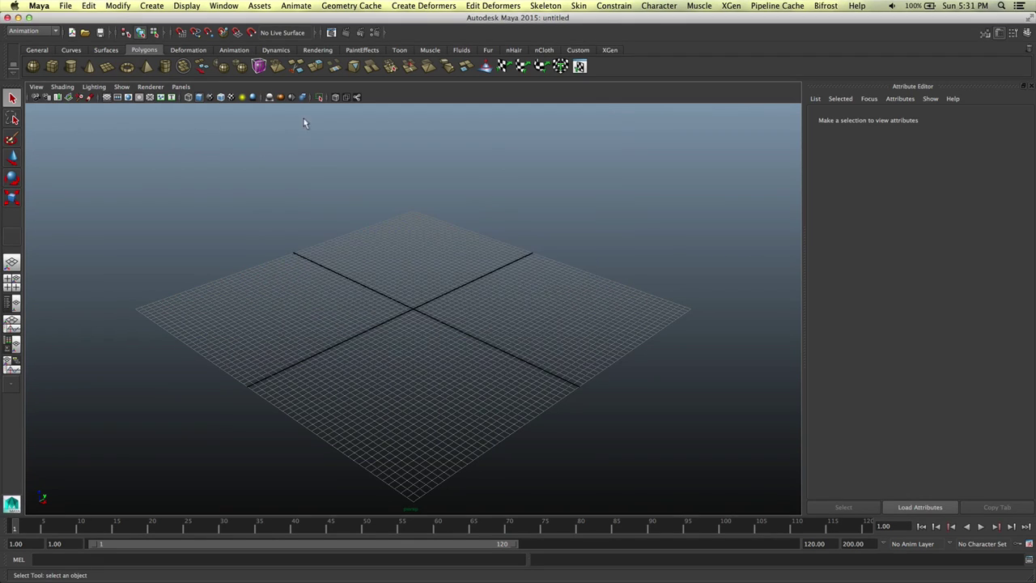
click(39, 6)
click(69, 37)
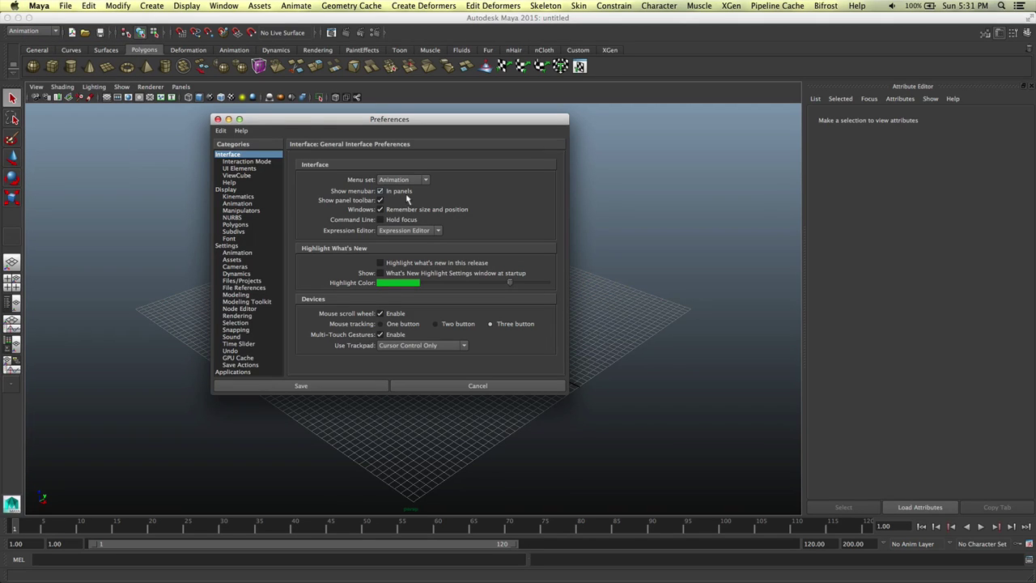
click(230, 246)
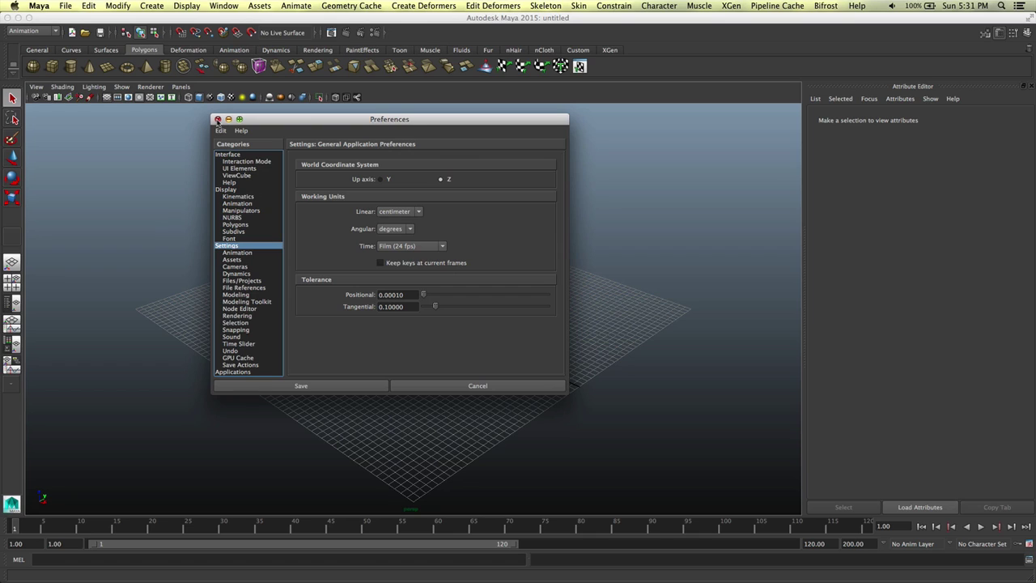
click(401, 212)
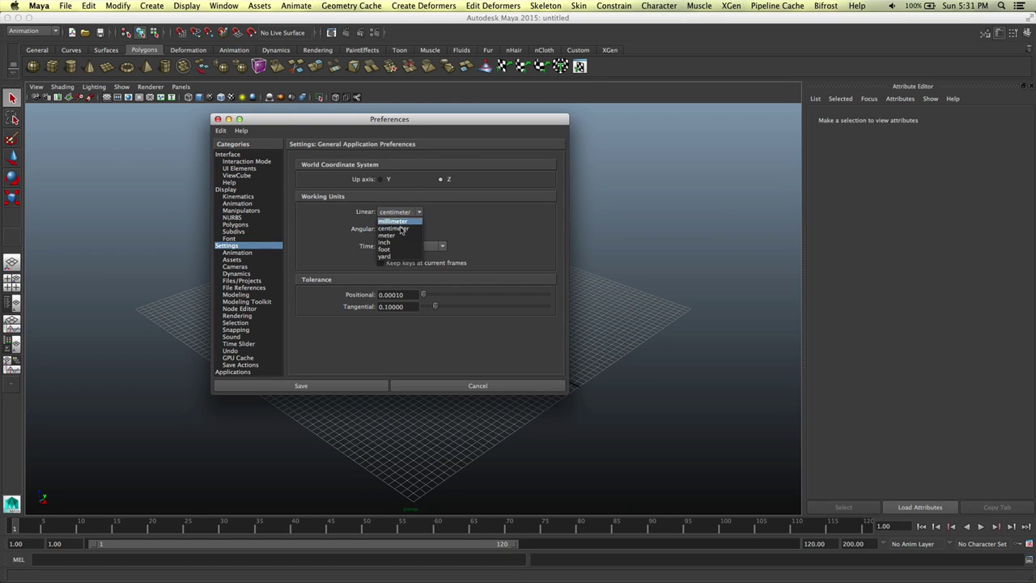
click(326, 222)
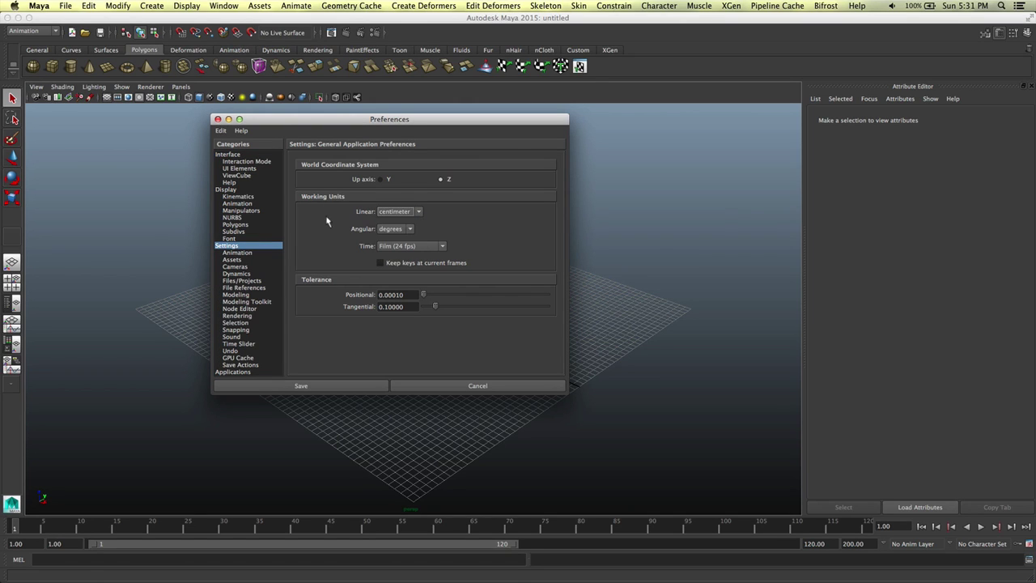
click(217, 120)
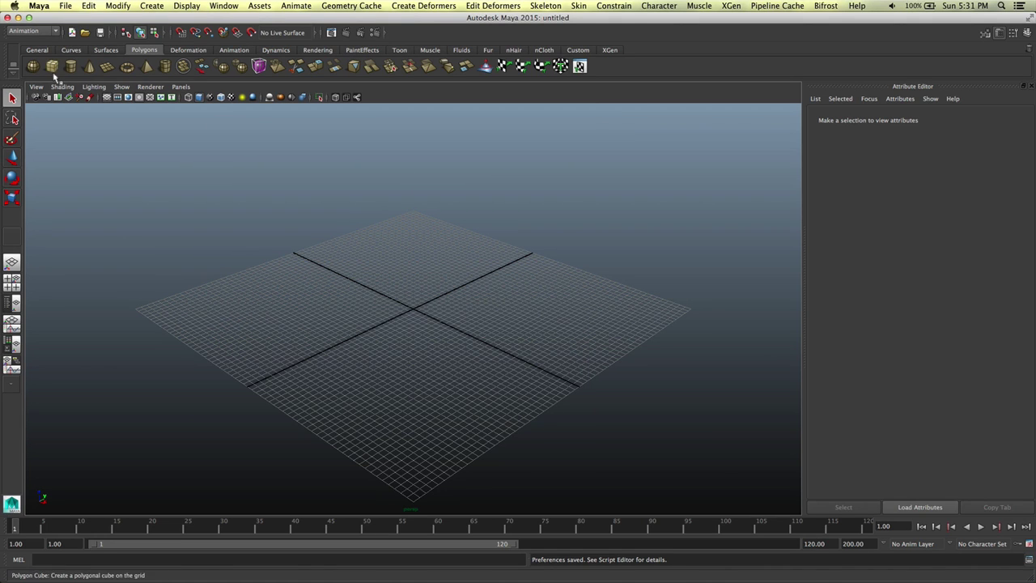
Set the perspective camera's Far Clip Plane to 10, then restore it to 10000
click(36, 87)
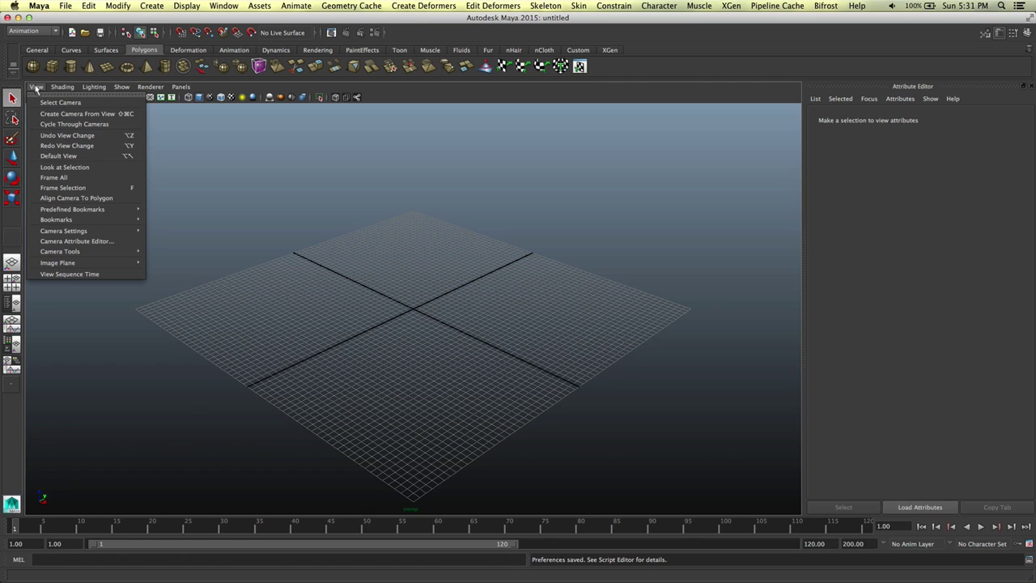
click(53, 241)
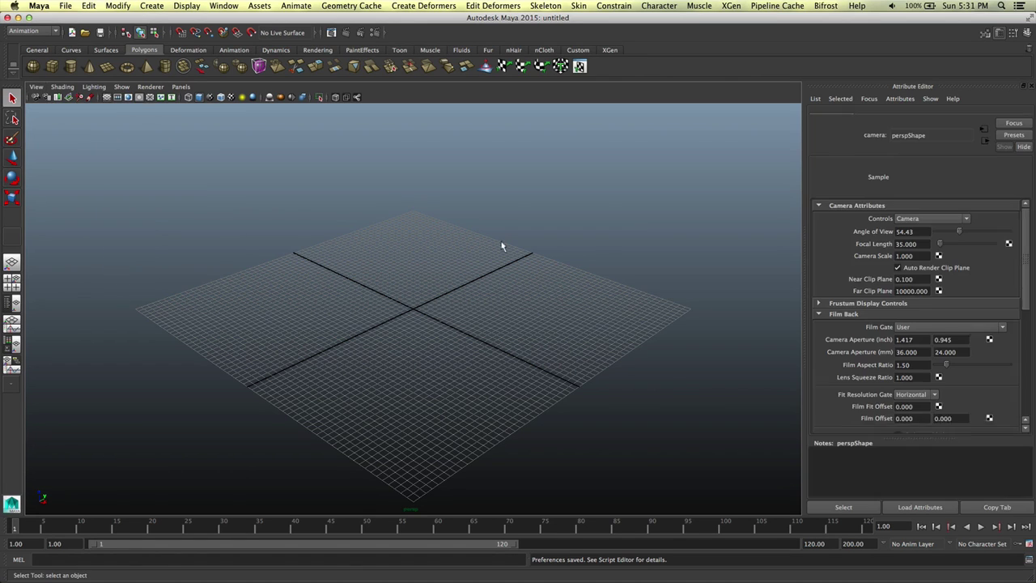
click(900, 301)
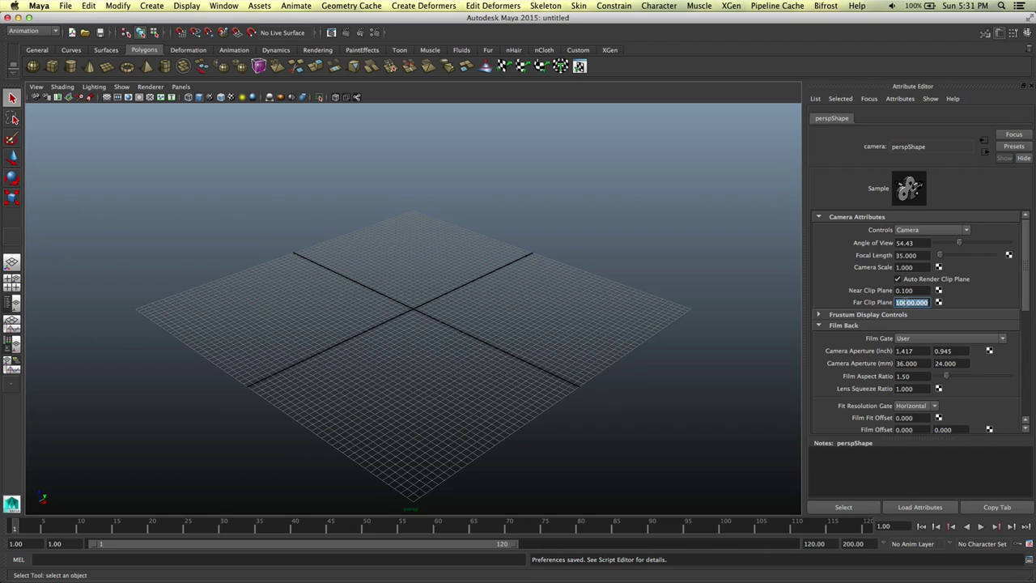
text(10)
key(Return)
click(906, 302)
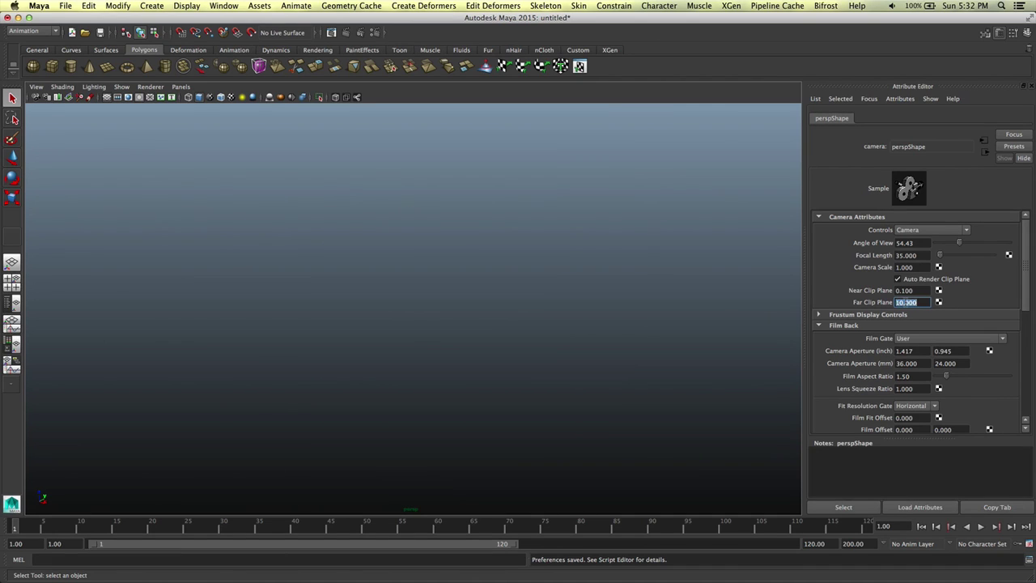
text(10000)
key(Return)
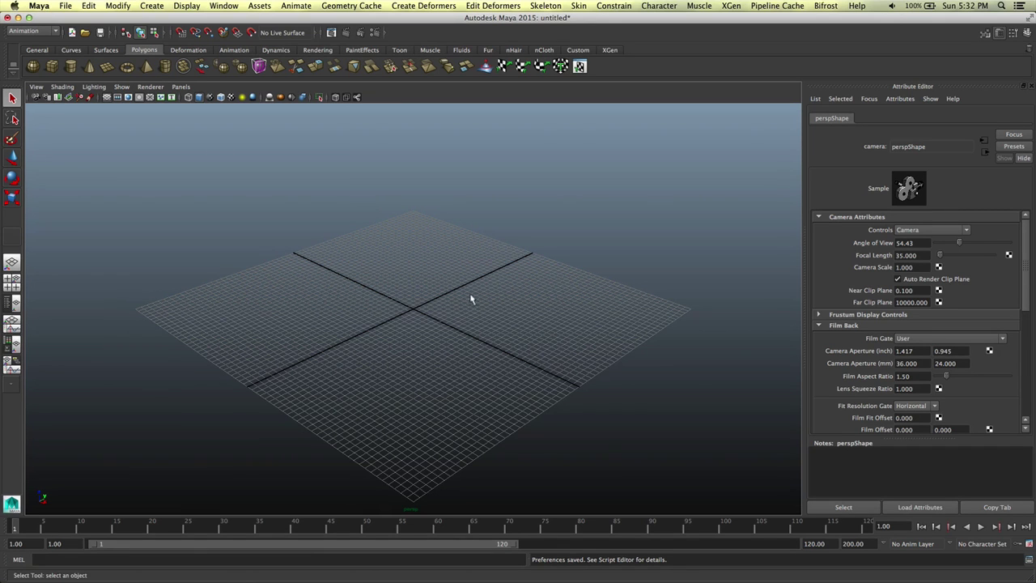
Measure a 15.517-unit test distance on the grid with the Distance Tool, then remove it
alt+drag(428, 331, 358, 354)
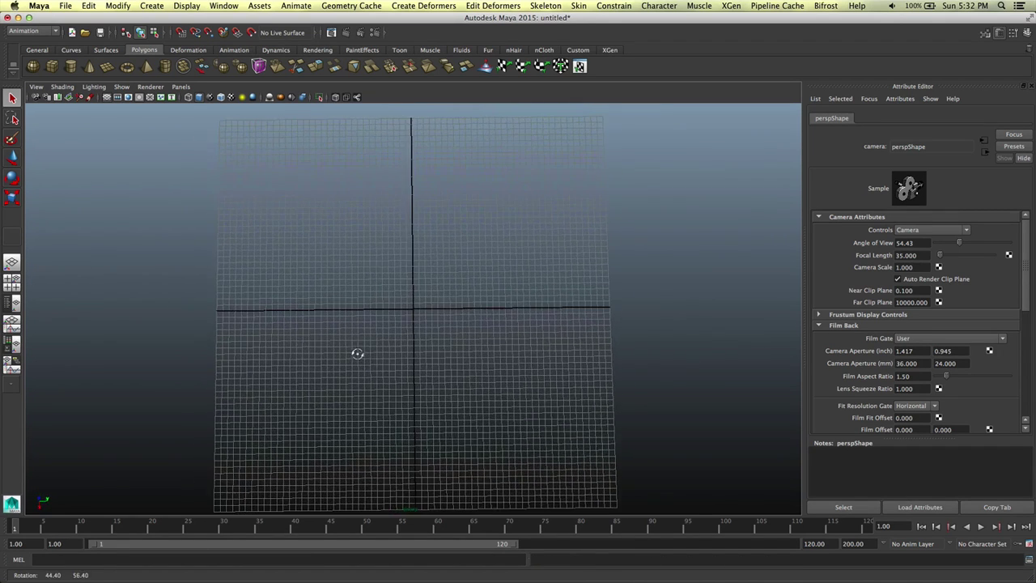
scroll(398, 305, up, 5)
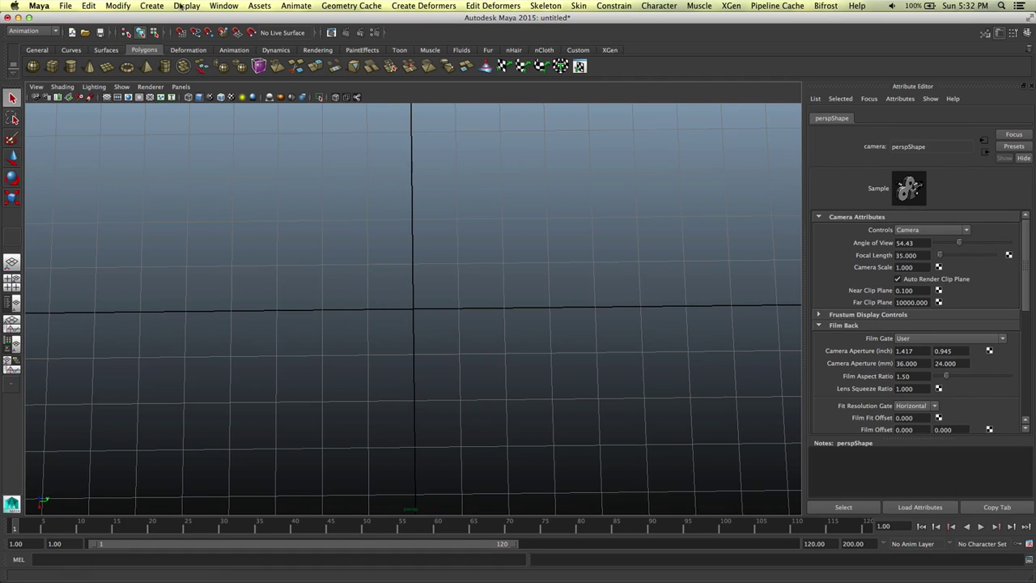
click(151, 6)
mouse_move(243, 138)
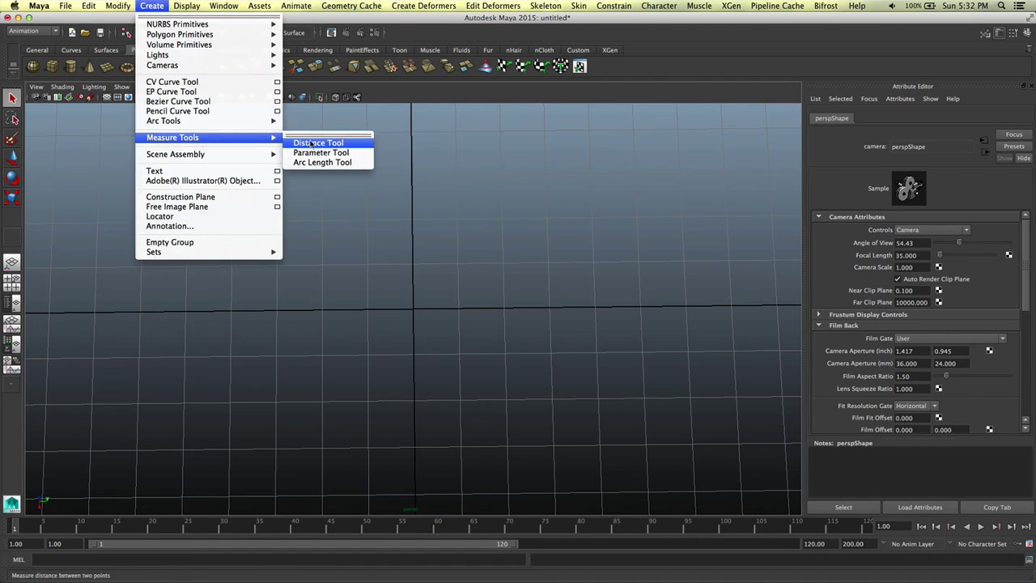
click(312, 143)
click(322, 331)
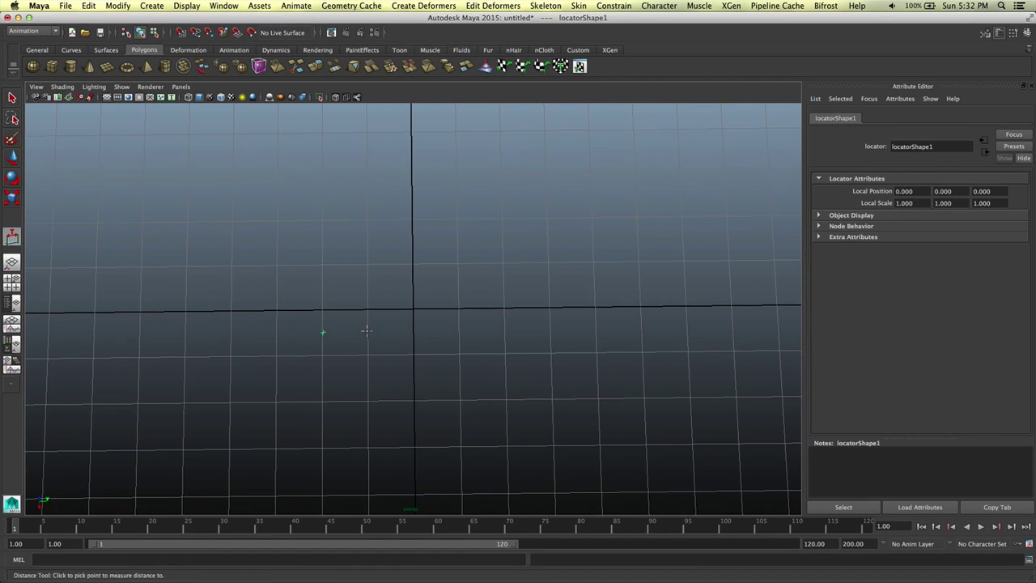
click(366, 330)
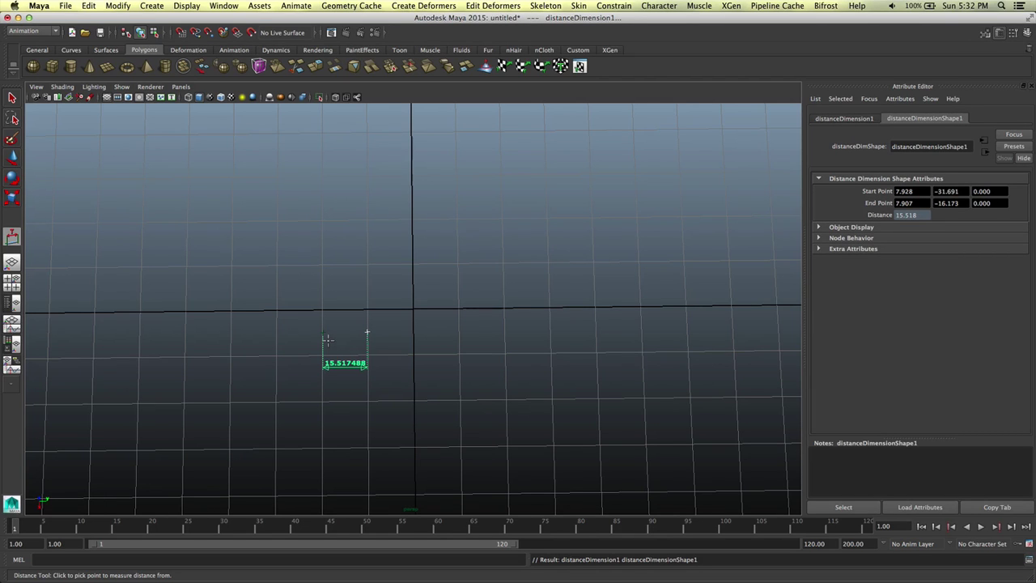
key(q)
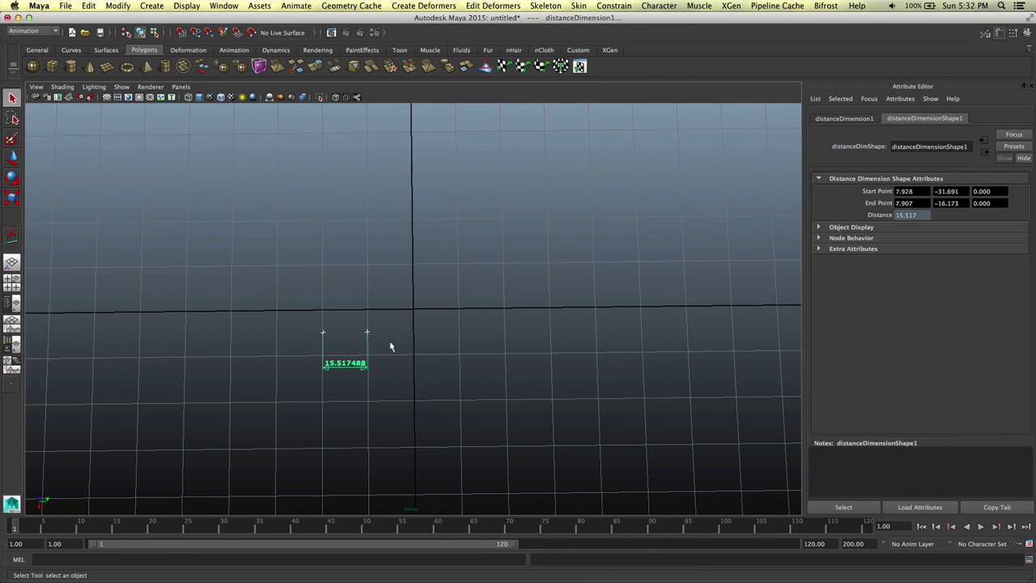
key(ctrl+z)
alt+drag(397, 338, 206, 131)
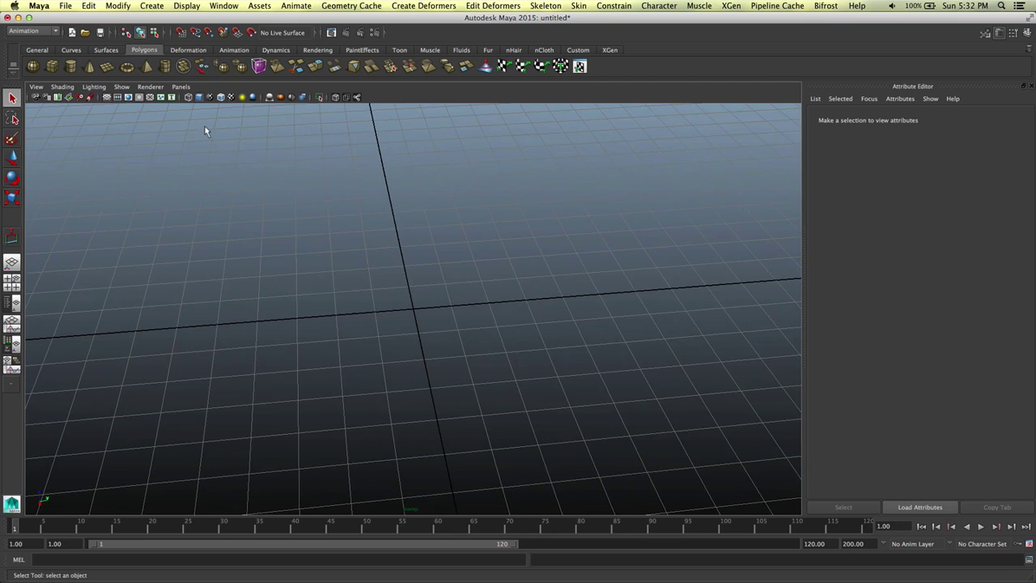
Draw an interactive polygon cube, pCube1, as a wide flat box near the origin
click(52, 66)
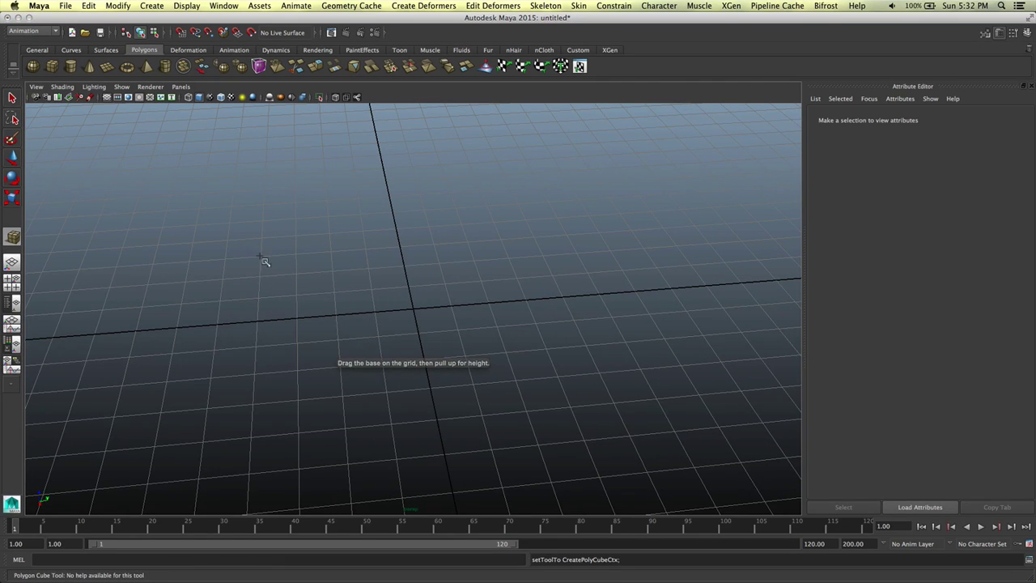
drag(261, 257, 599, 376)
click(314, 364)
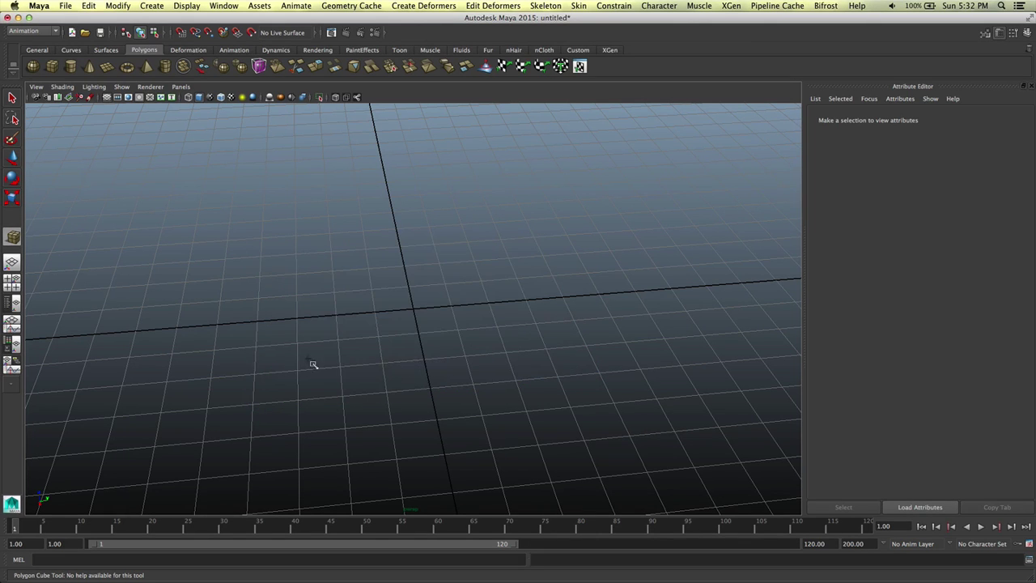
alt+drag(314, 344, 442, 335)
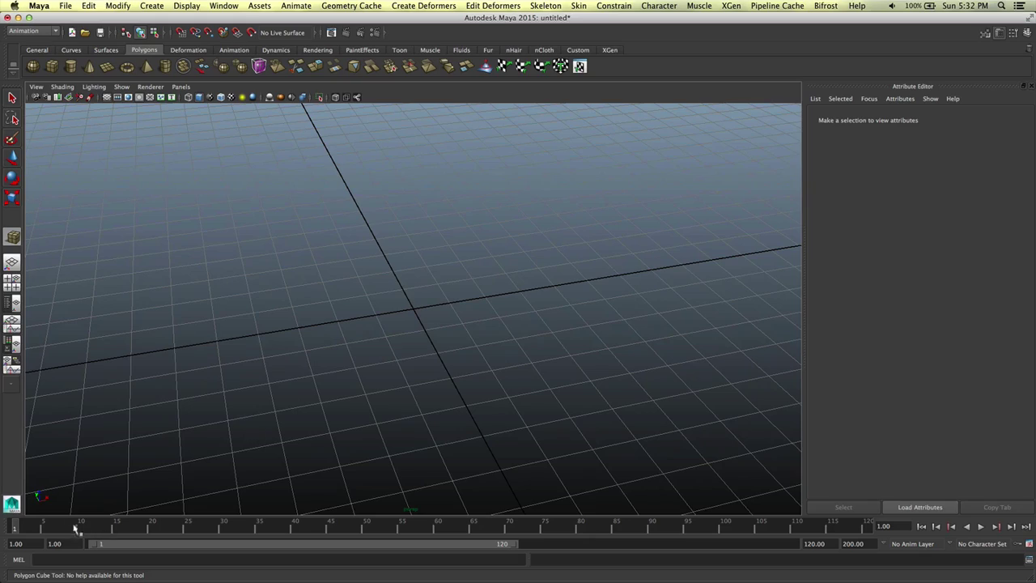
alt+drag(303, 375, 308, 348)
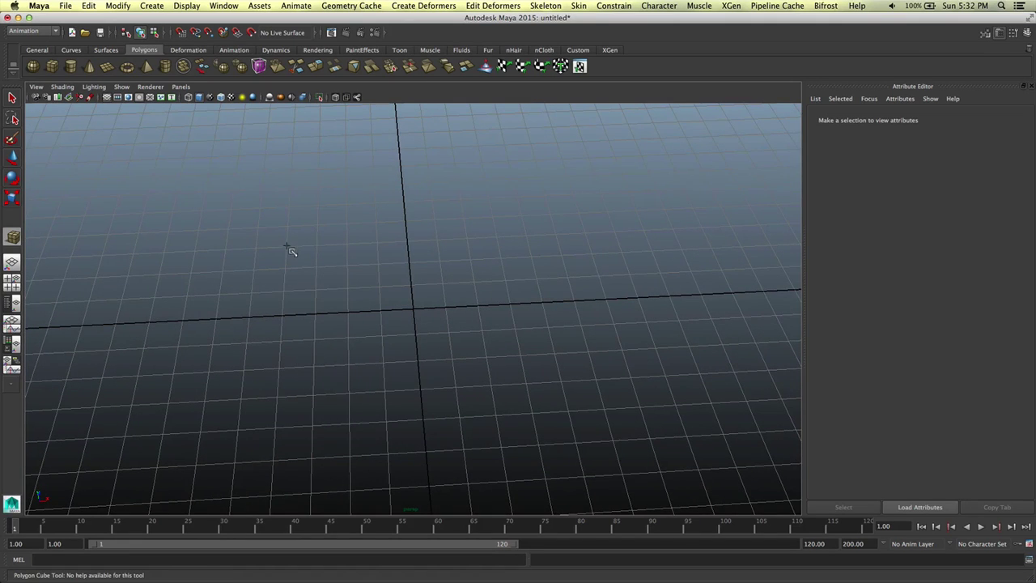
drag(287, 247, 455, 245)
Pull the box's left, right, front and back top edges inward, then show four views
key(w)
right_drag(333, 275, 333, 252)
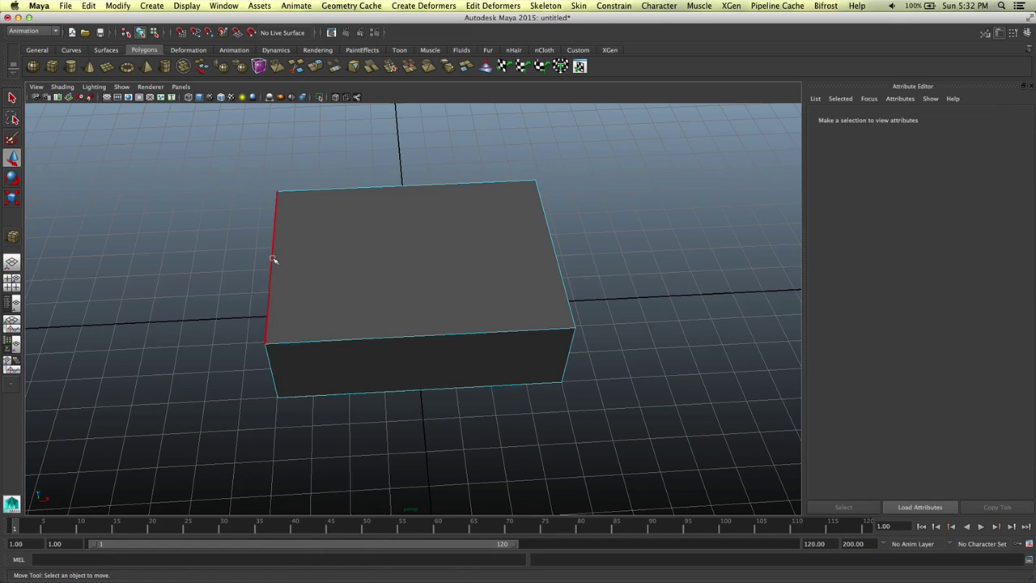
click(273, 259)
drag(326, 259, 375, 257)
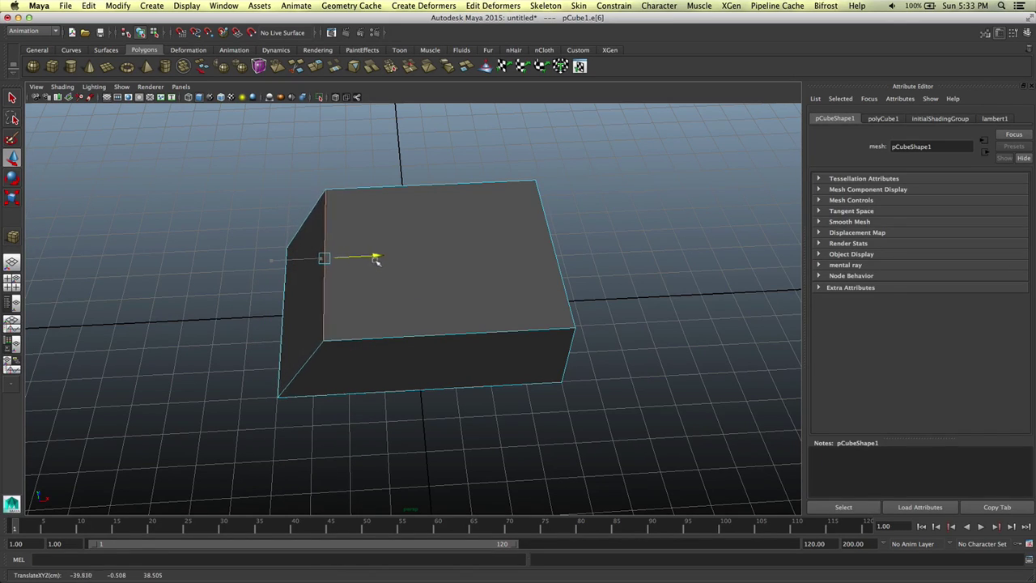
click(553, 247)
drag(605, 244, 561, 248)
click(431, 336)
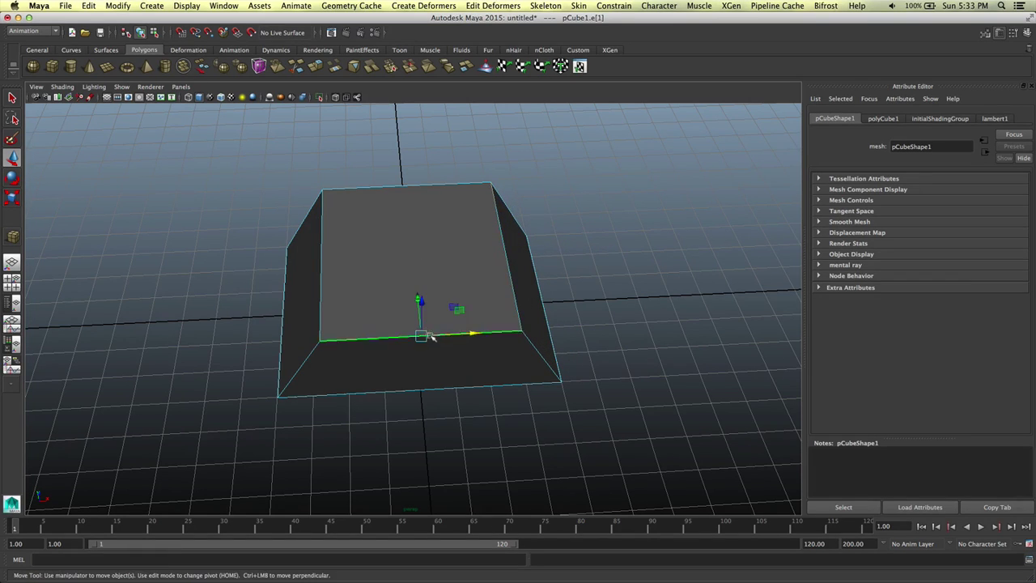
drag(418, 300, 416, 269)
click(378, 189)
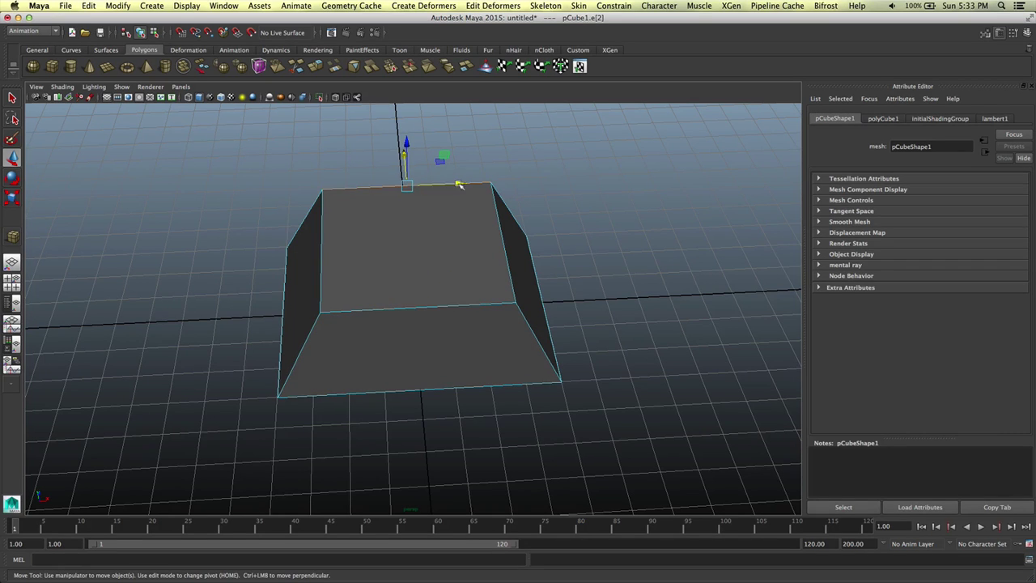
drag(405, 154, 407, 181)
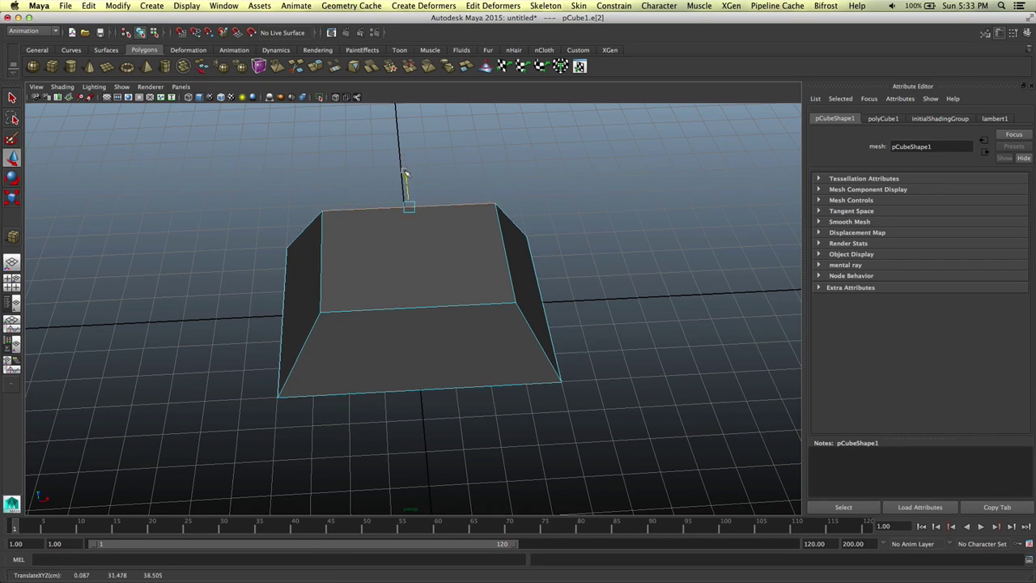
key(space)
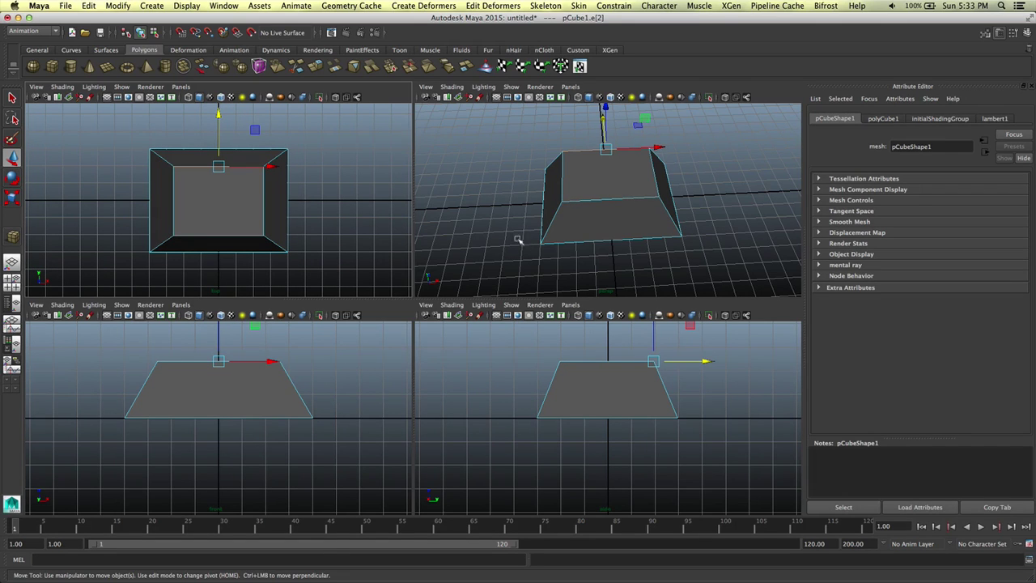
Undo the last edge move, raise the cube on Y, and rename its mesh to Body
alt+drag(580, 215, 589, 127)
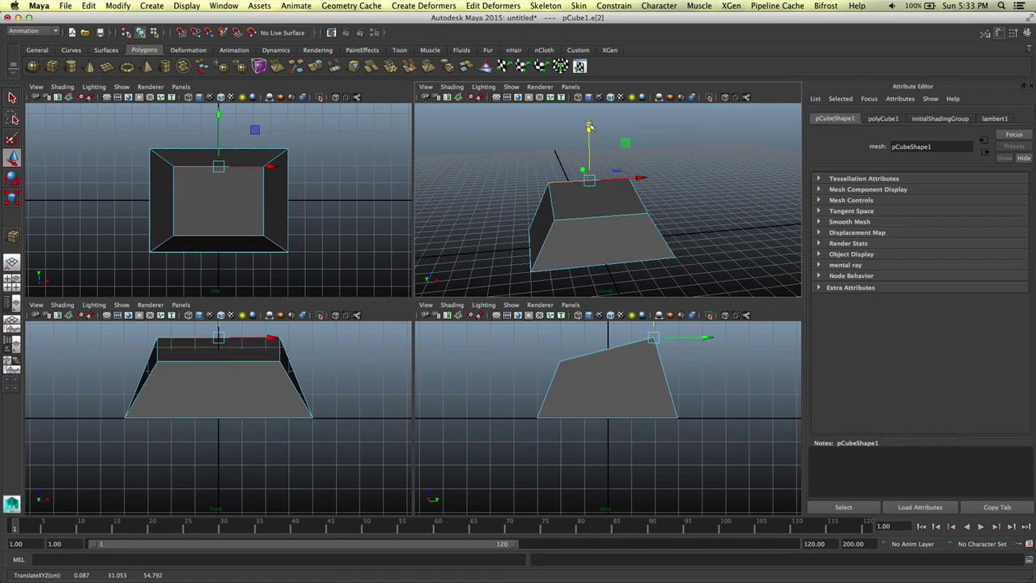
key(z)
right_drag(583, 221, 617, 209)
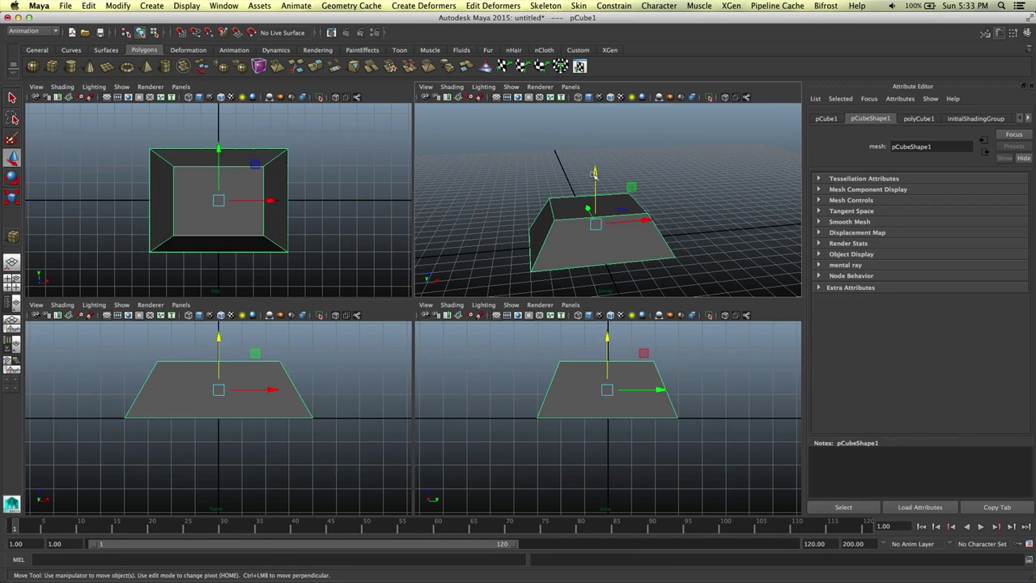
mouse_move(595, 172)
mouse_down()
mouse_move(594, 142)
mouse_move(594, 153)
mouse_up()
double_click(900, 145)
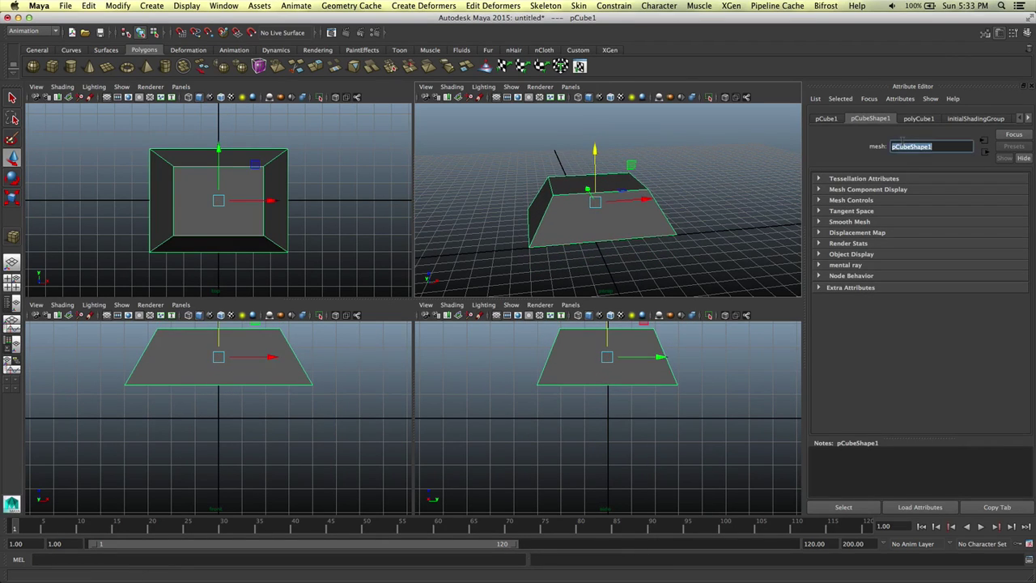
text(Body)
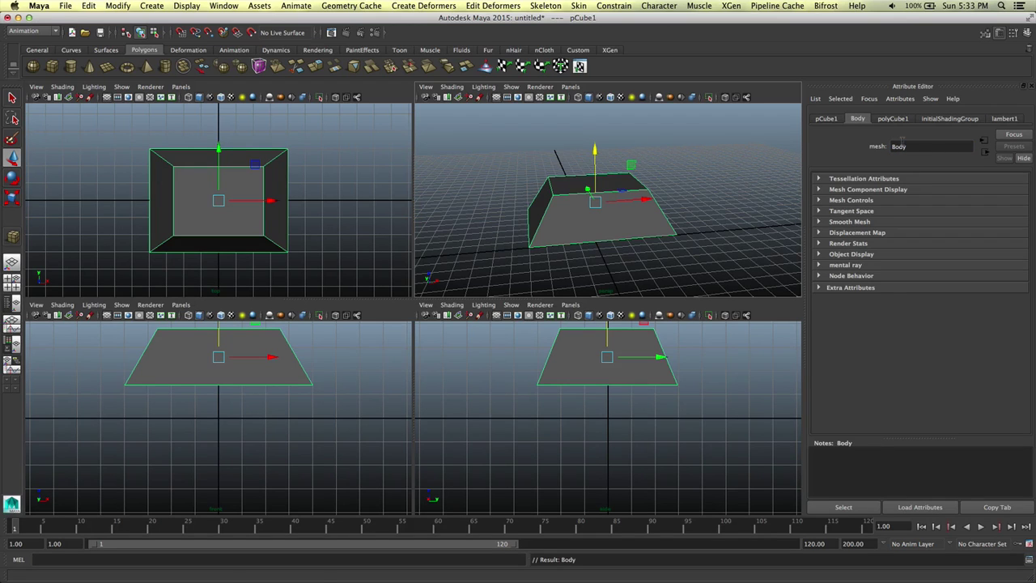
drag(594, 152, 594, 148)
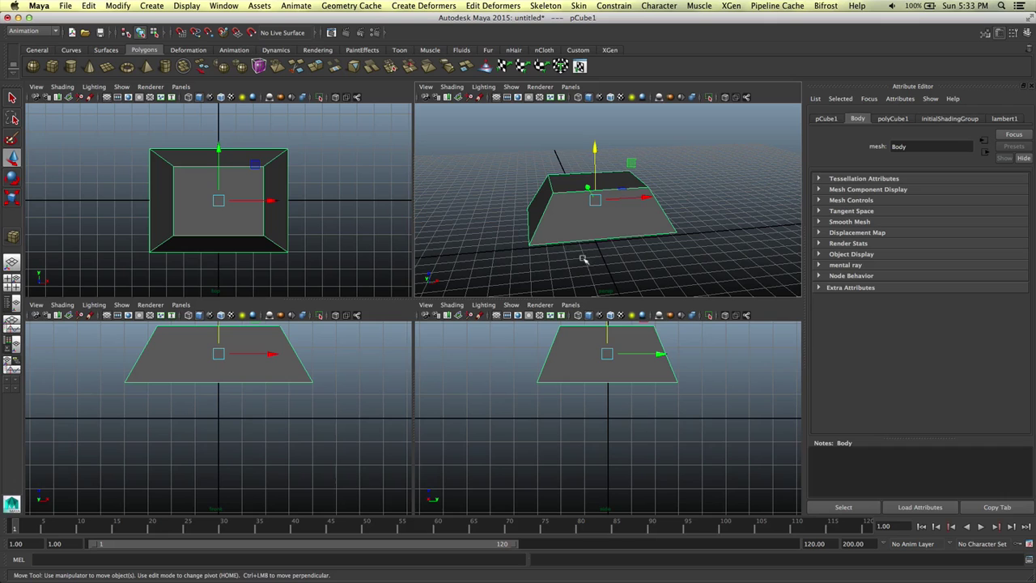
Create a polygon cylinder, pCylinder1, by dragging out its base and height on the grid
click(152, 6)
mouse_move(202, 35)
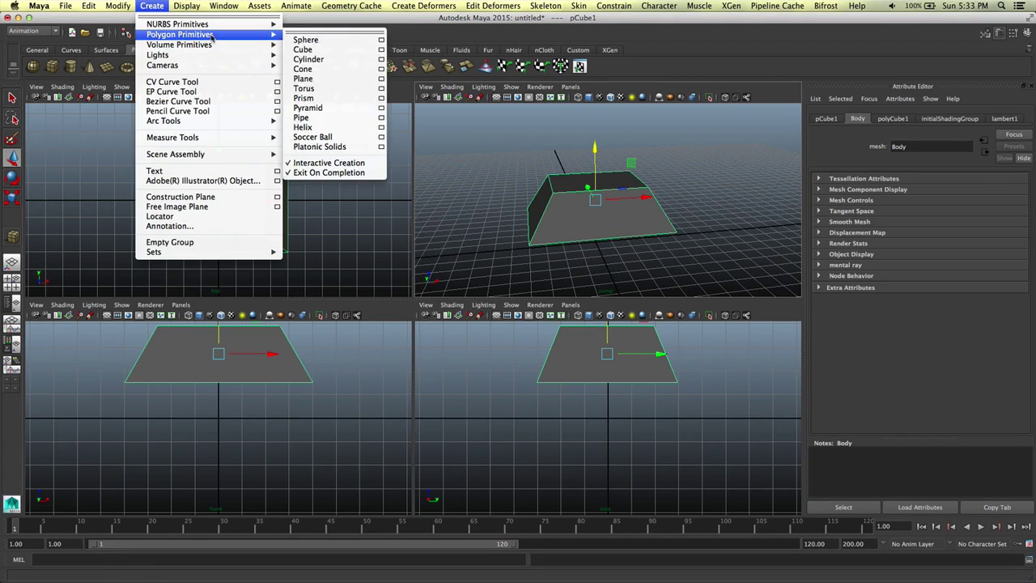
click(333, 62)
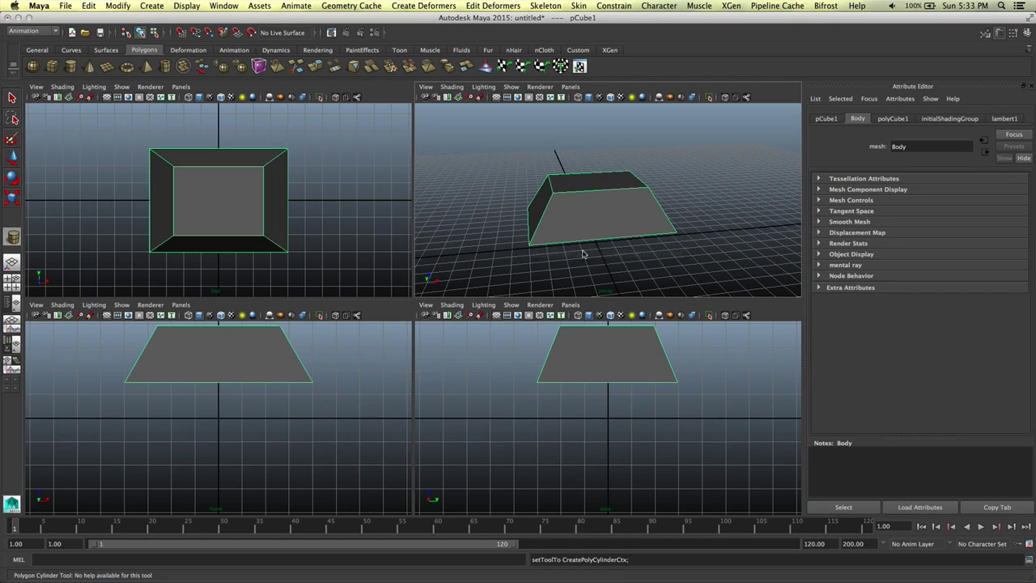
drag(518, 272, 547, 285)
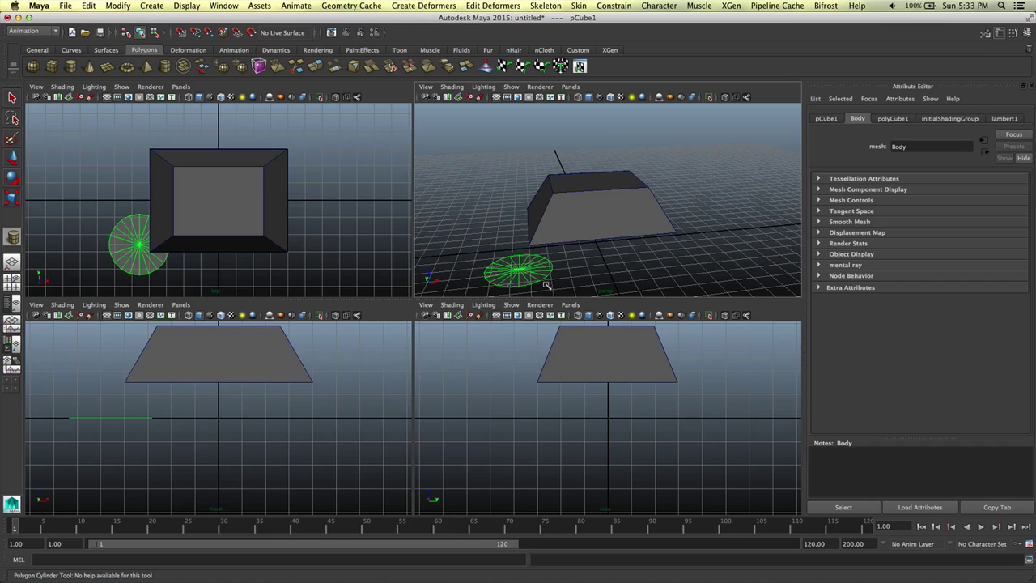
drag(547, 274, 522, 252)
Rotate the cylinder about 90 degrees so it stands upright like a wheel
key(e)
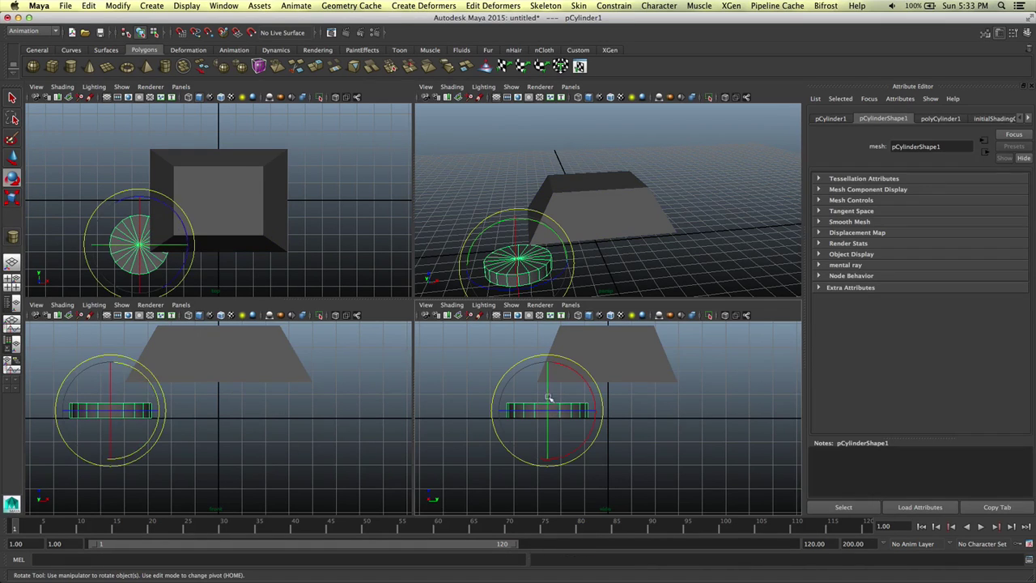
drag(589, 388, 519, 362)
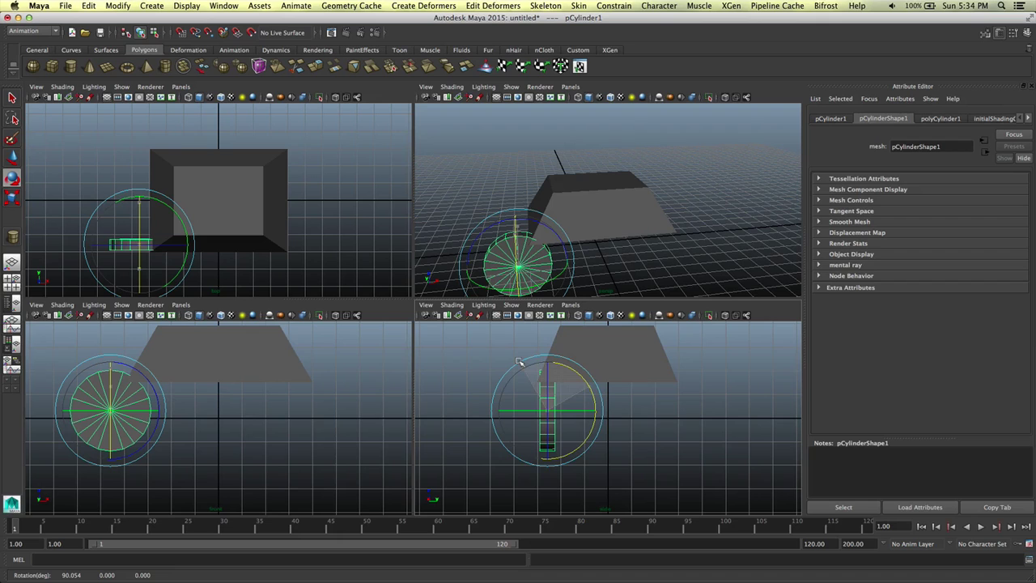
drag(518, 361, 519, 362)
key(w)
drag(597, 411, 574, 411)
Scale the cylinder evenly down to wheel size and move it beside the body's lower front
key(r)
drag(483, 378, 491, 377)
key(z)
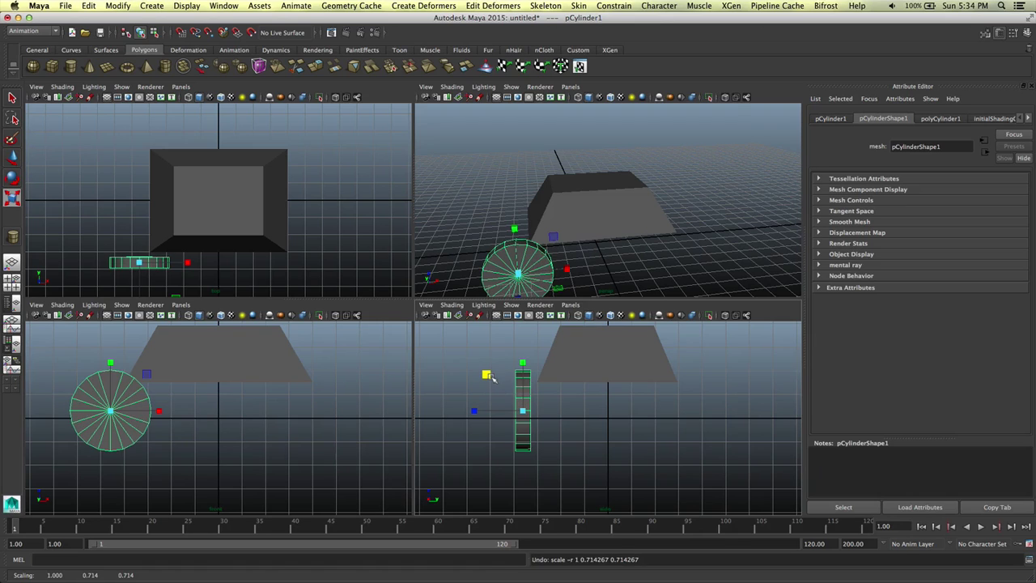
click(554, 238)
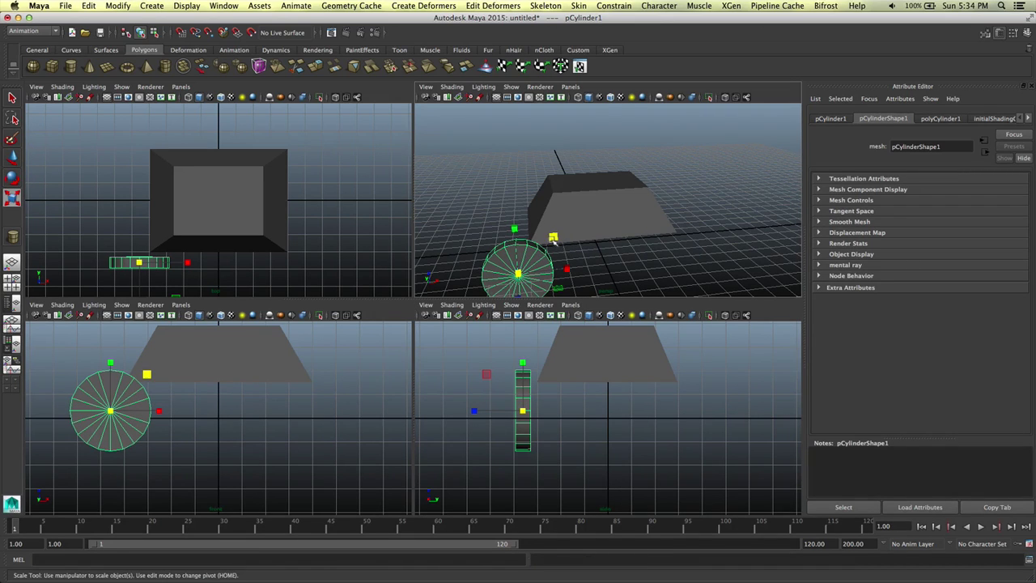
drag(554, 238, 515, 208)
key(w)
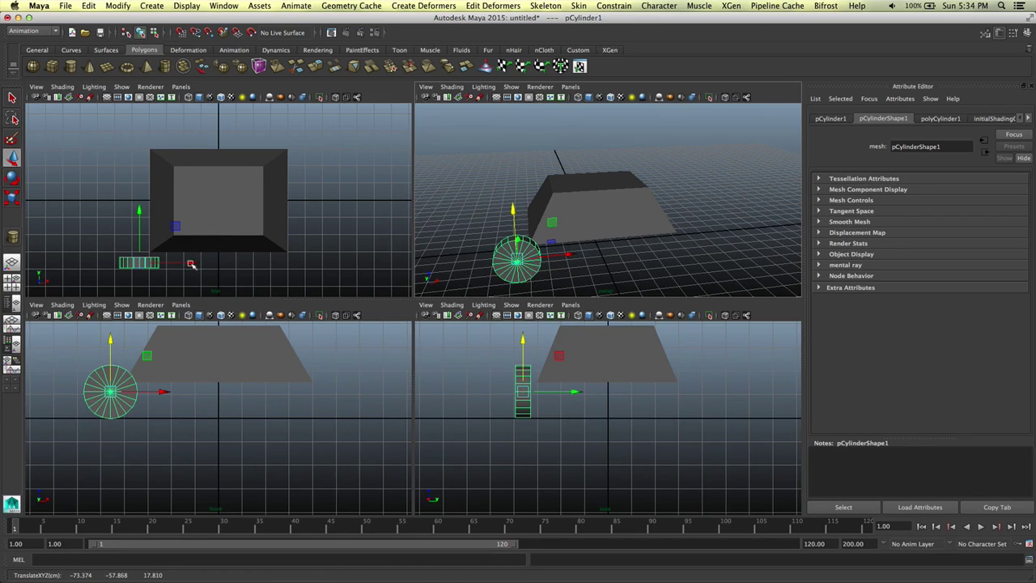
drag(191, 264, 217, 266)
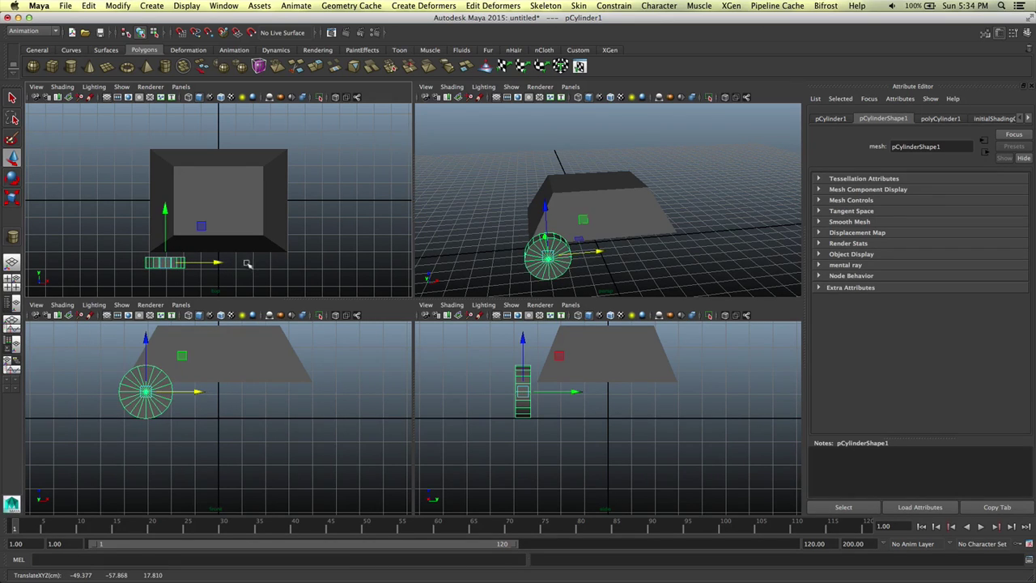
alt+middle_drag(627, 411, 602, 445)
alt+middle_drag(326, 397, 261, 428)
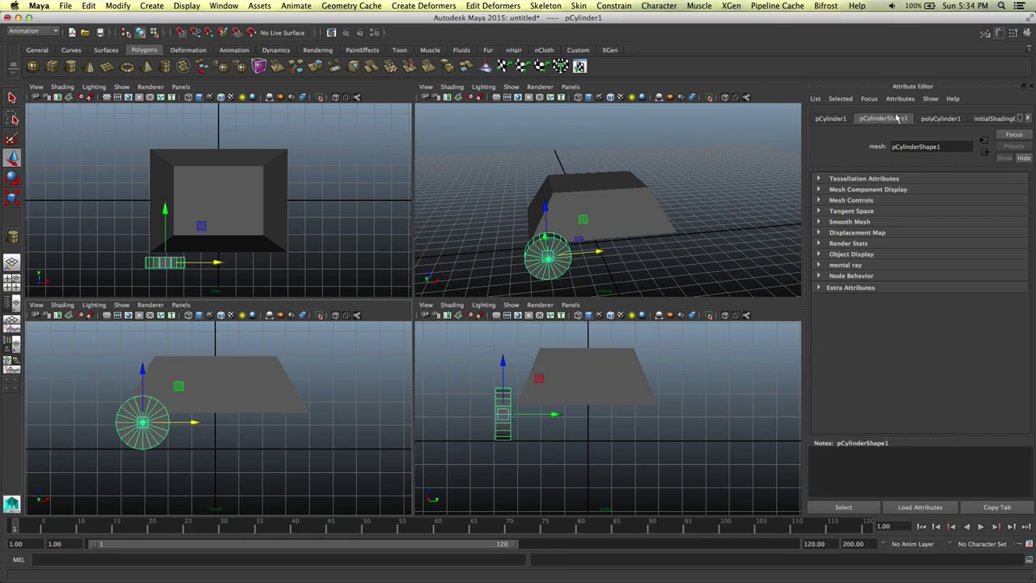
Rename the wheel's mesh shape to RightRearWheel
click(927, 147)
double_click(917, 146)
text(RightRearWheel)
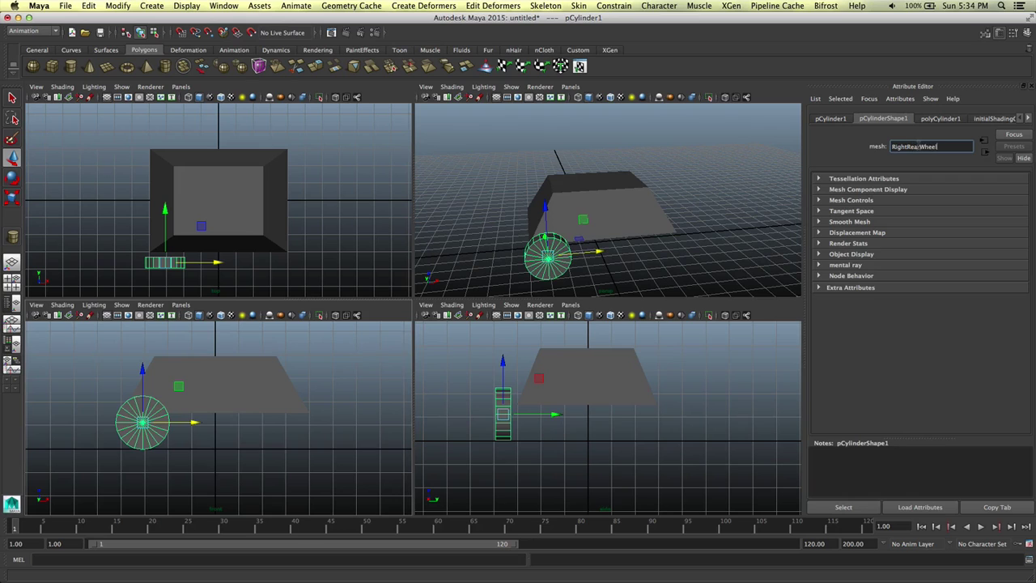
key(Return)
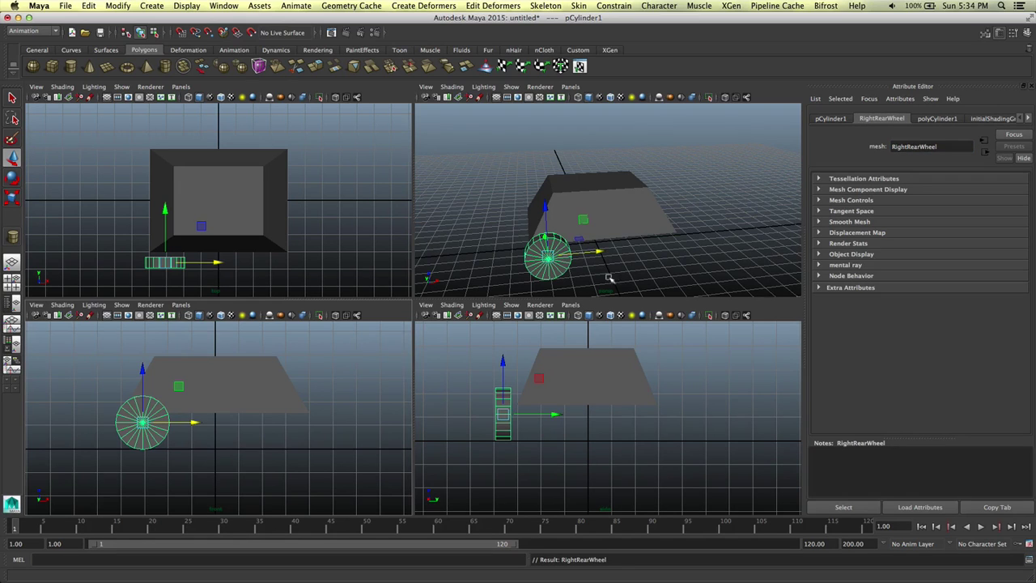
Duplicate the wheel three times, moving each copy to another corner of the body
click(570, 262)
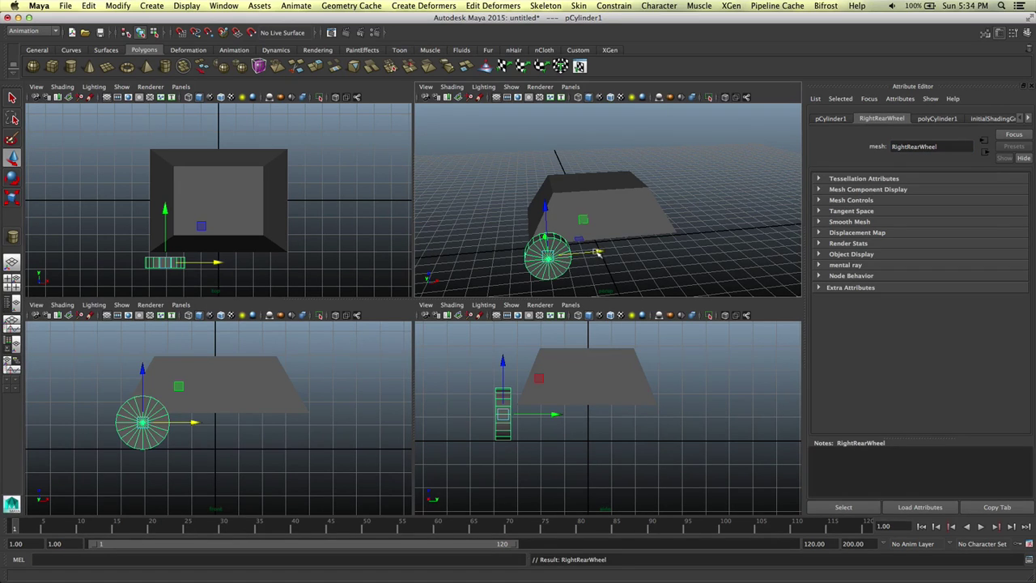
key(ctrl+d)
drag(597, 253, 711, 251)
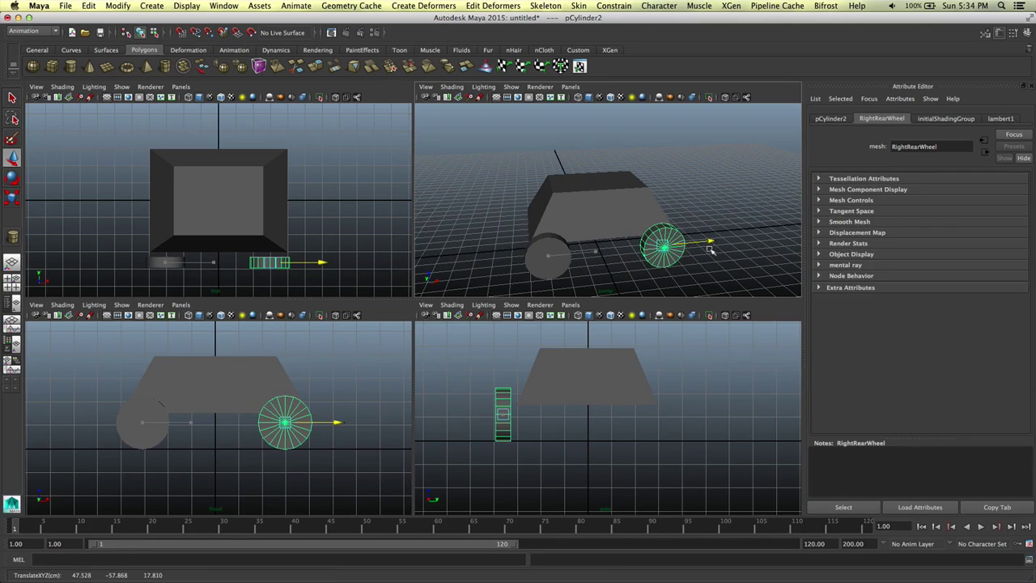
key(ctrl+d)
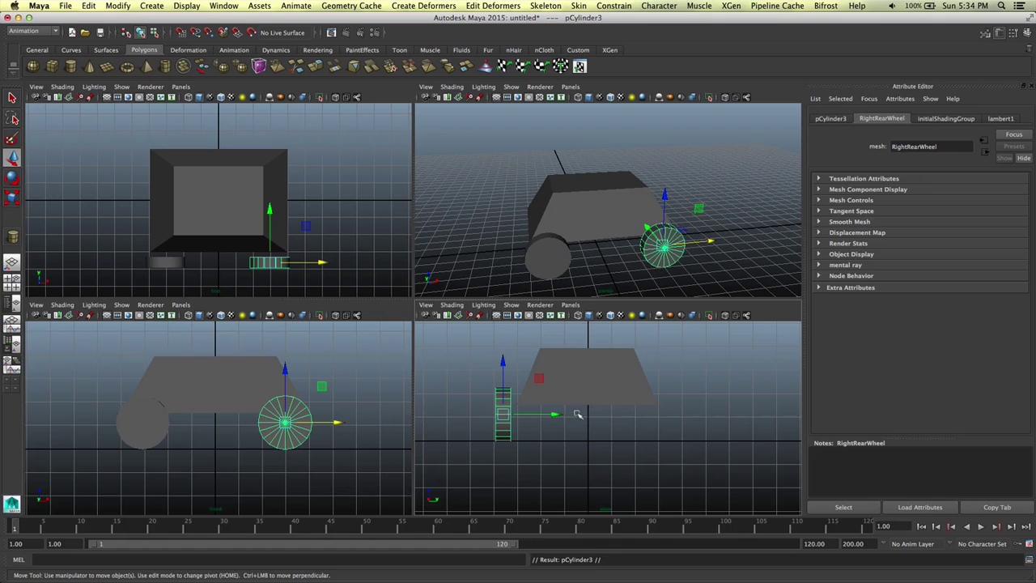
drag(574, 415, 725, 415)
key(ctrl+d)
drag(320, 139, 219, 139)
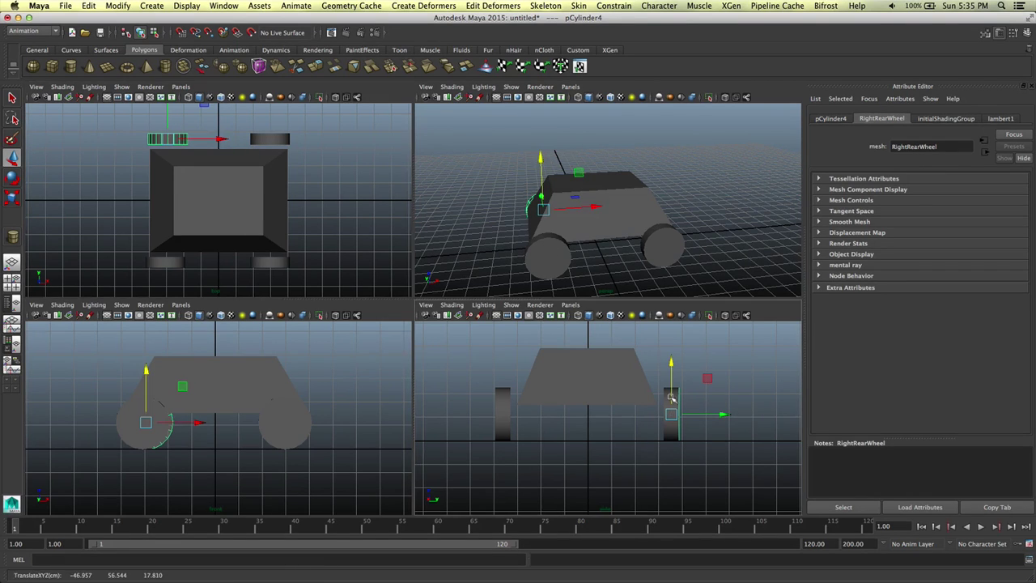
click(545, 256)
click(664, 251)
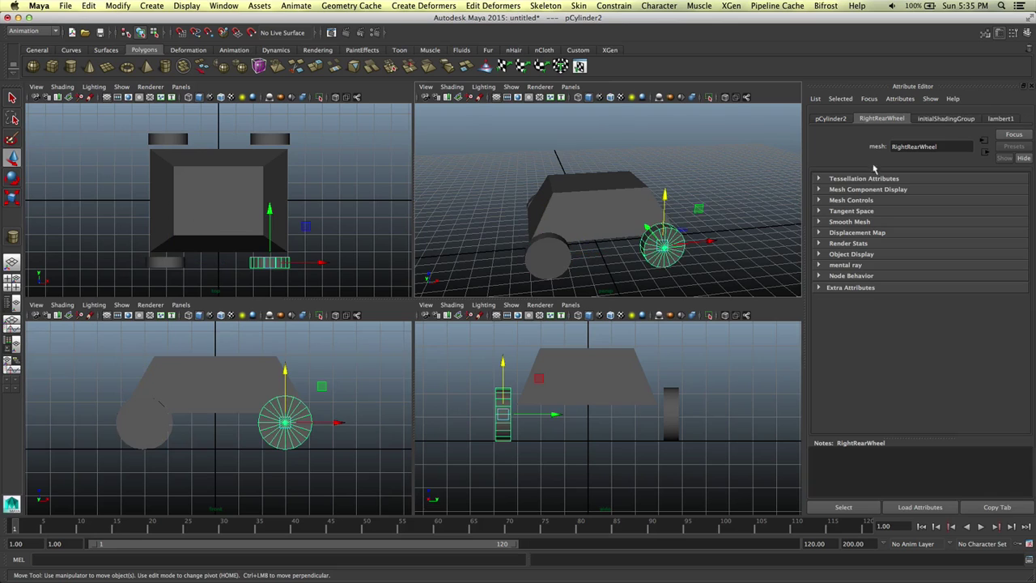
double_click(904, 147)
text(RightFro)
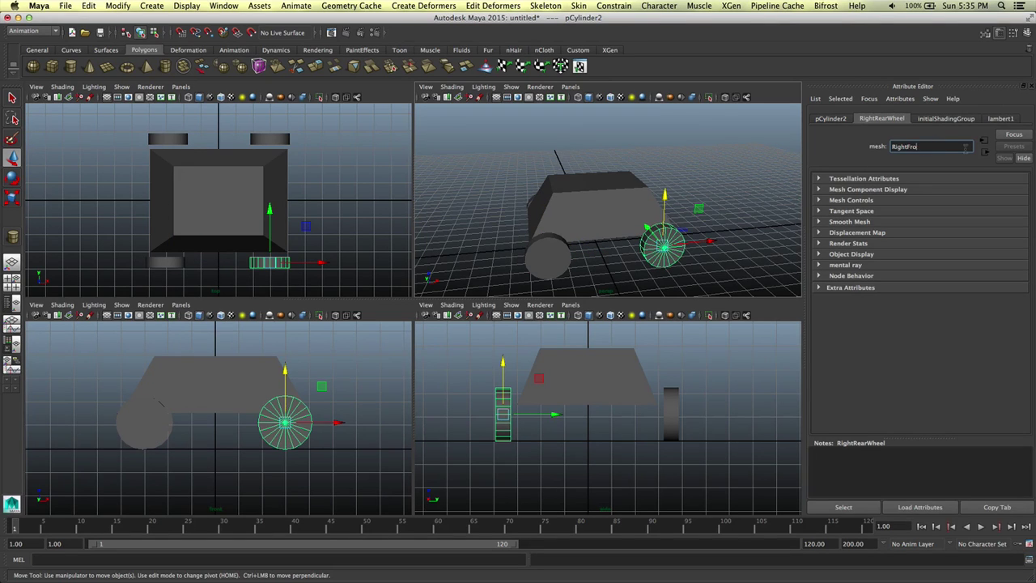
text(ntWheel)
key(Return)
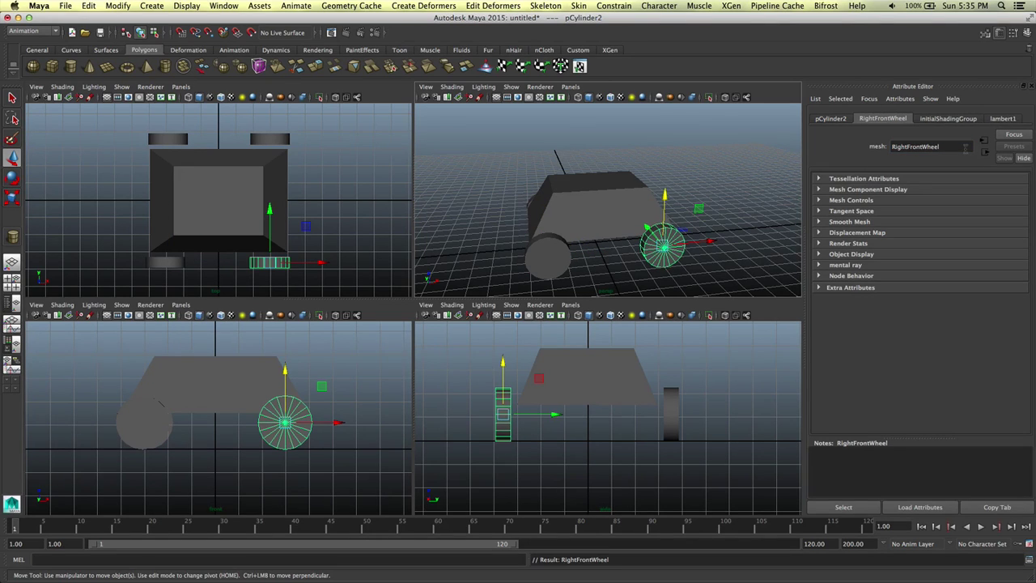
click(672, 415)
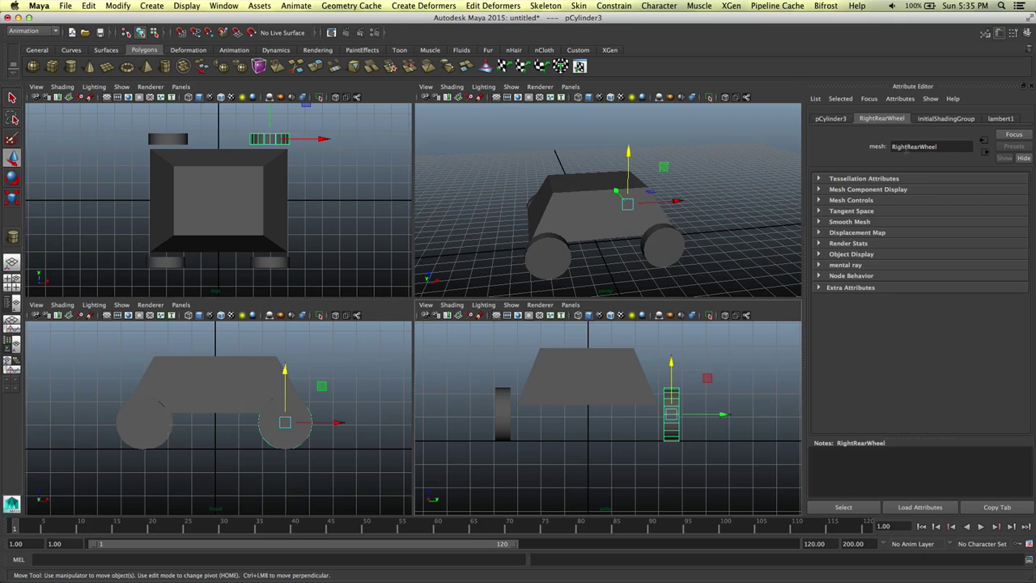
double_click(900, 146)
text(LeftF)
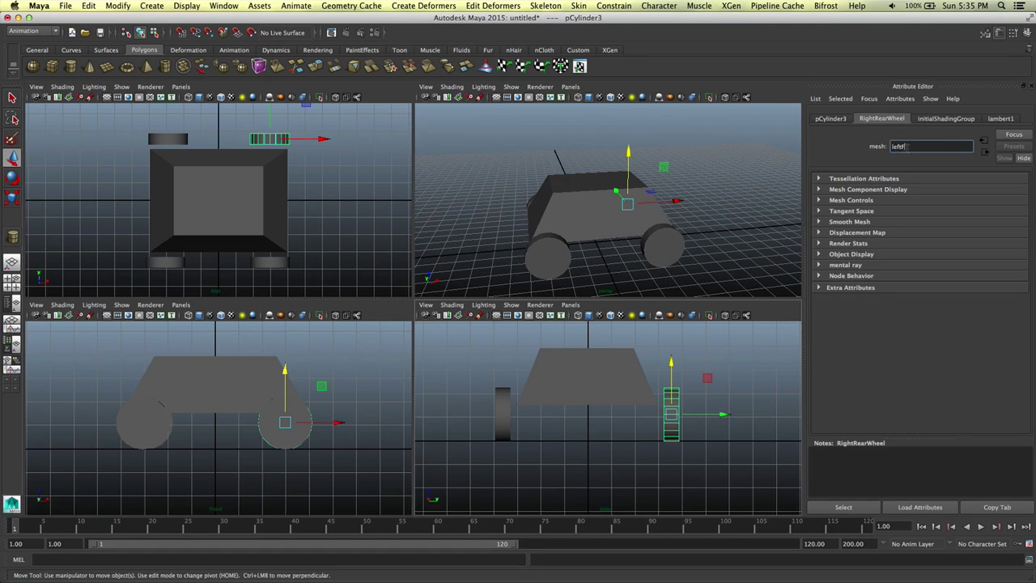
text(rontWheel)
key(Return)
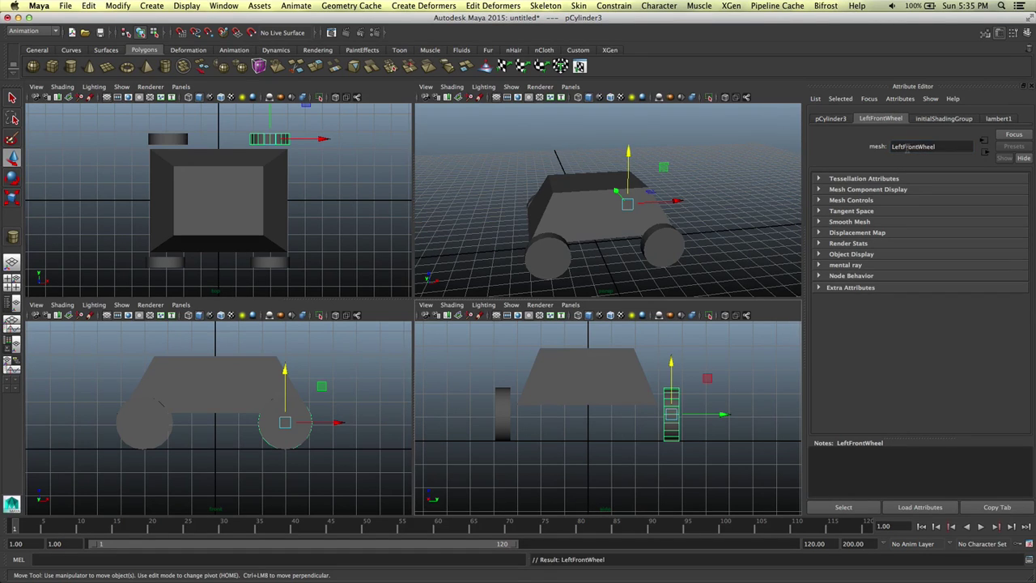
click(156, 141)
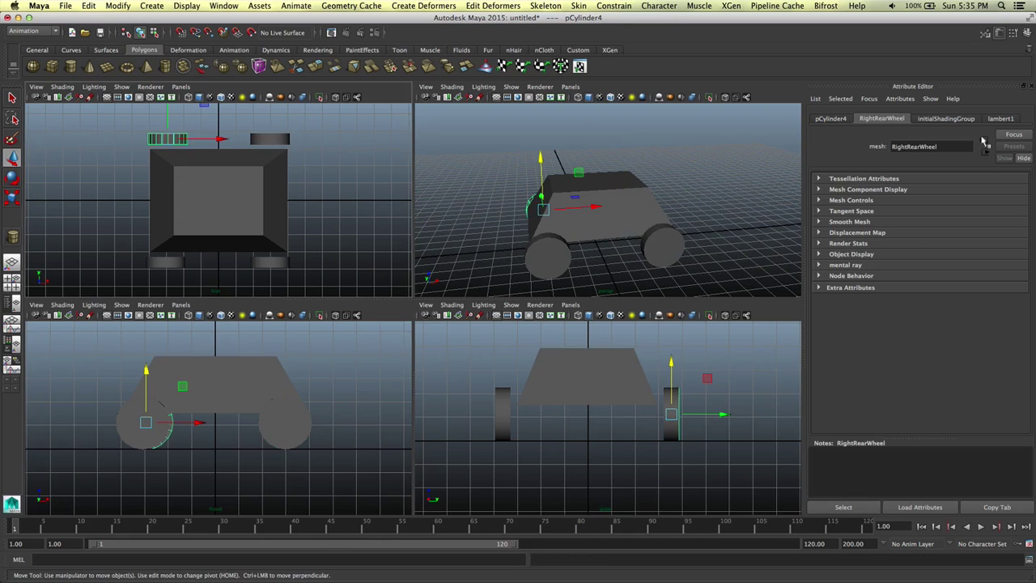
double_click(920, 147)
text(LeftRe)
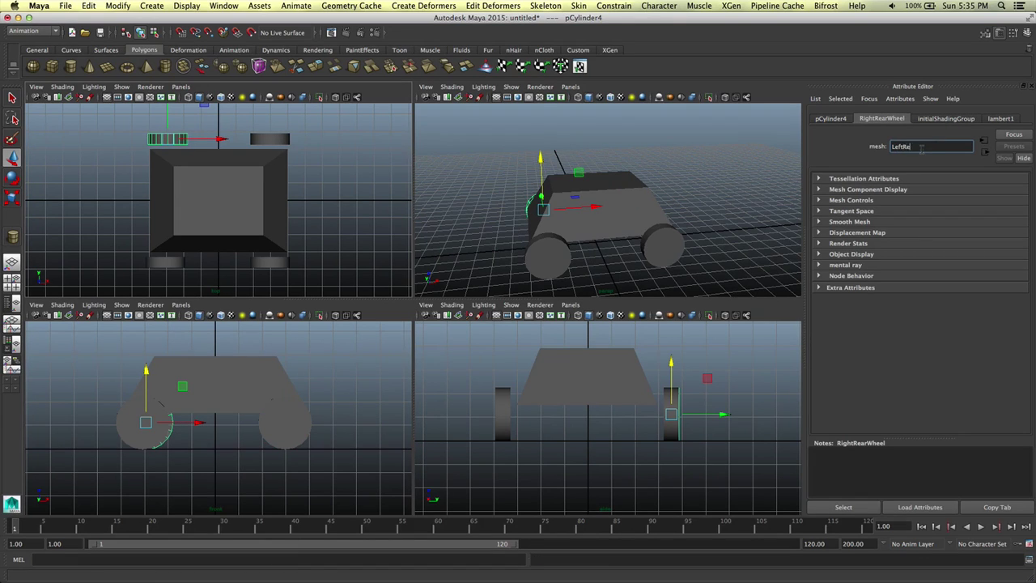
text(arWheel)
key(Return)
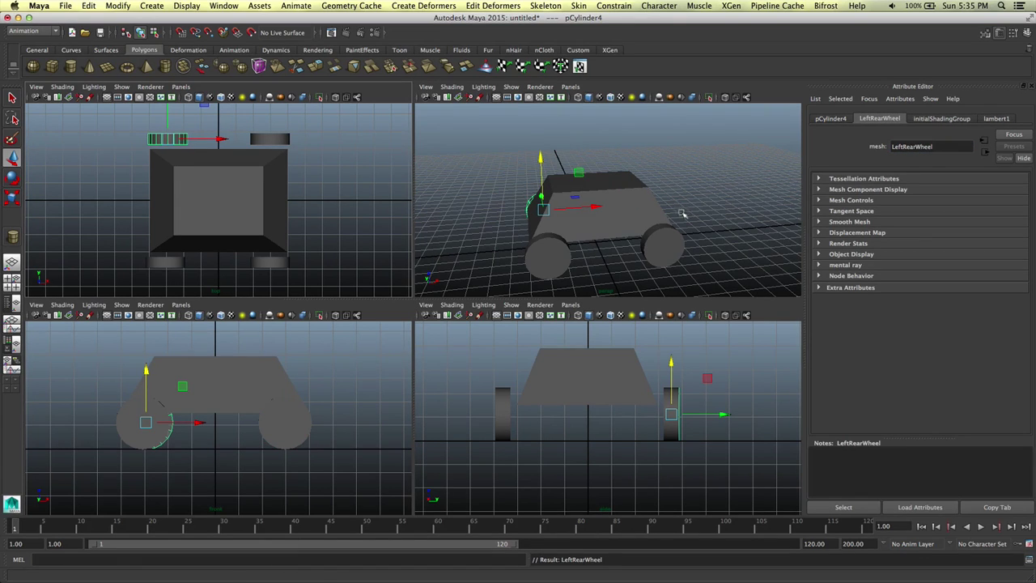
click(235, 196)
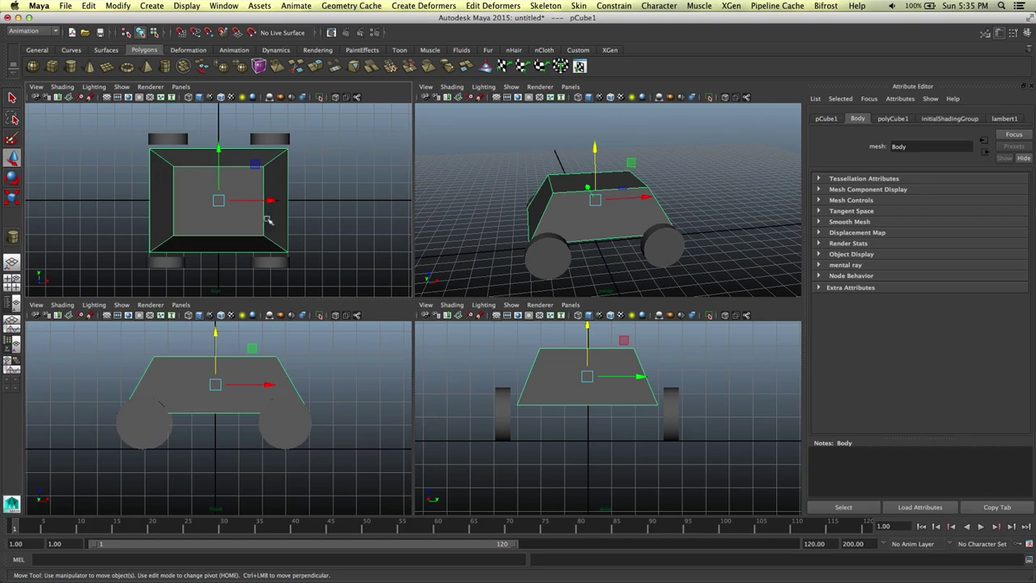
click(173, 144)
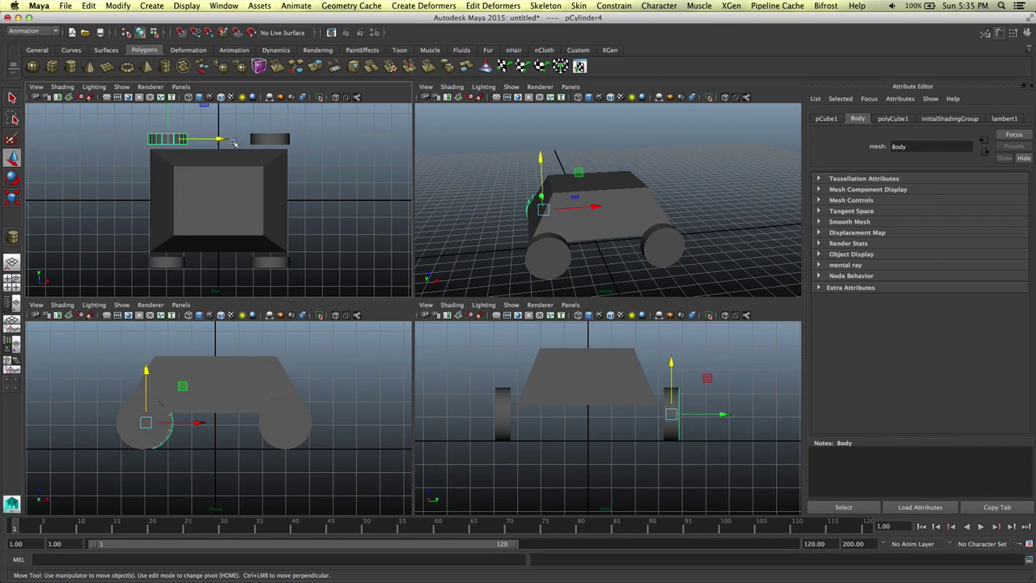
shift+click(274, 143)
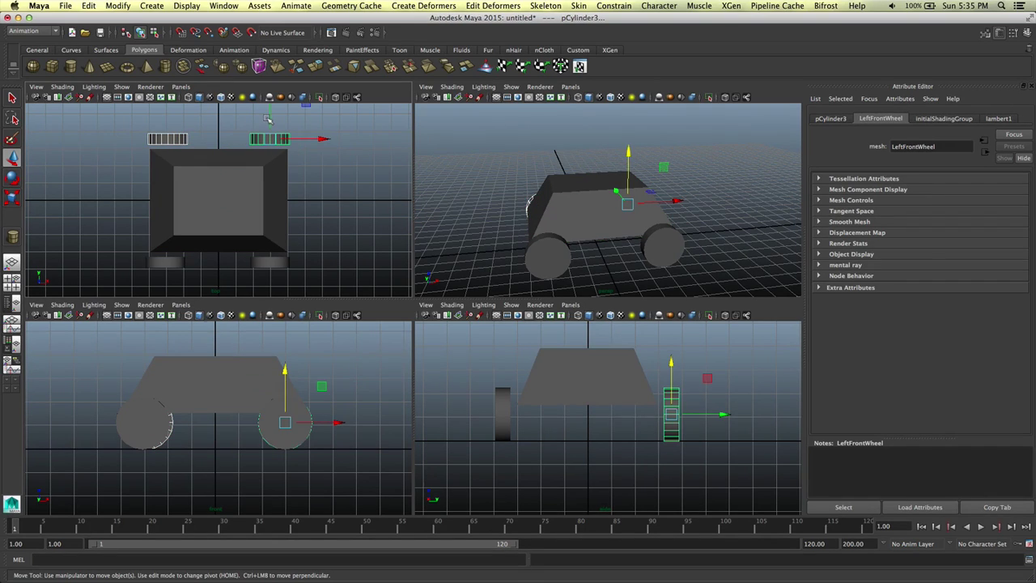
drag(270, 121, 271, 120)
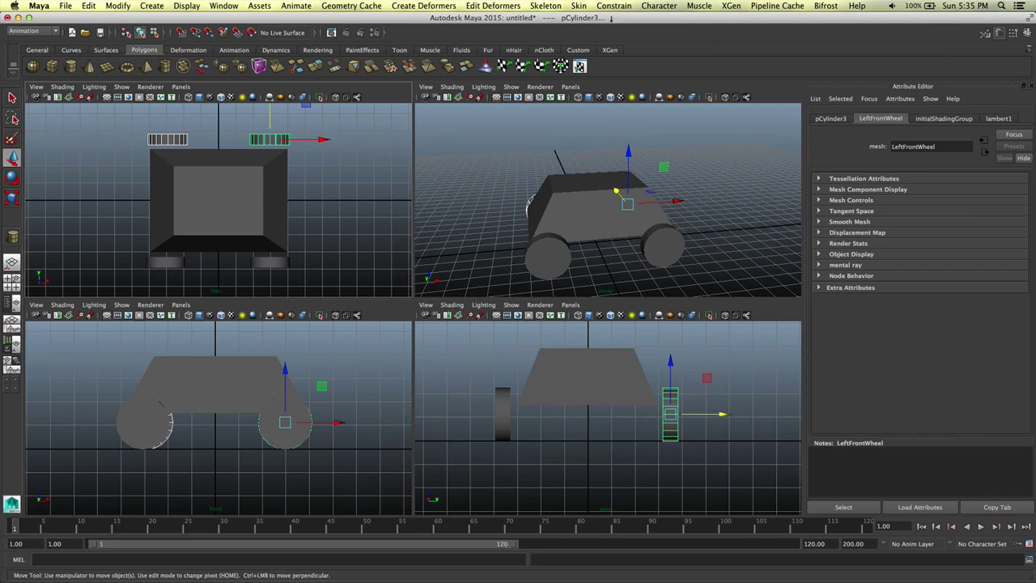
Activate the Joint Tool from Skeleton's option box, check its Tool Settings, then close them
click(540, 7)
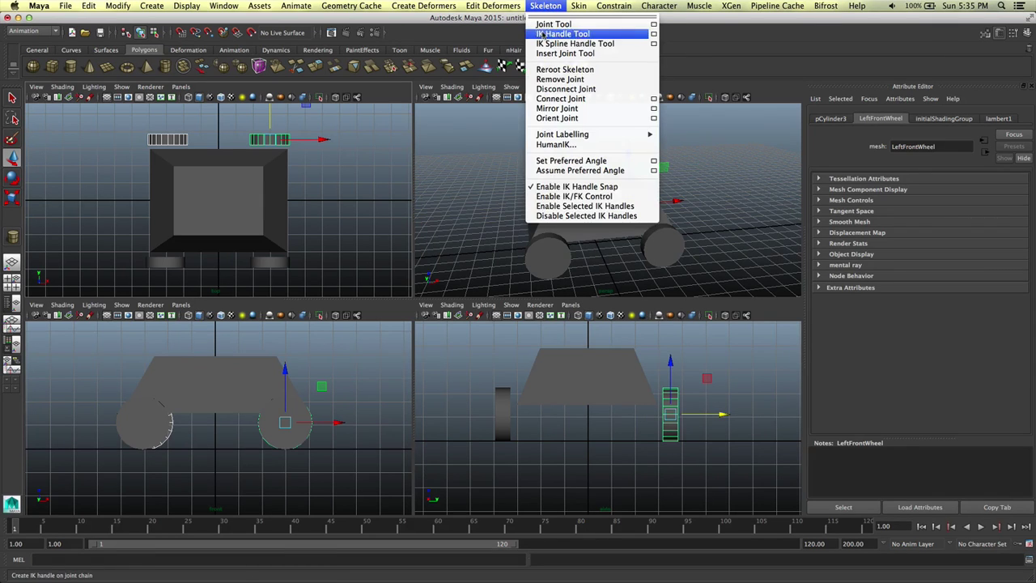
click(654, 24)
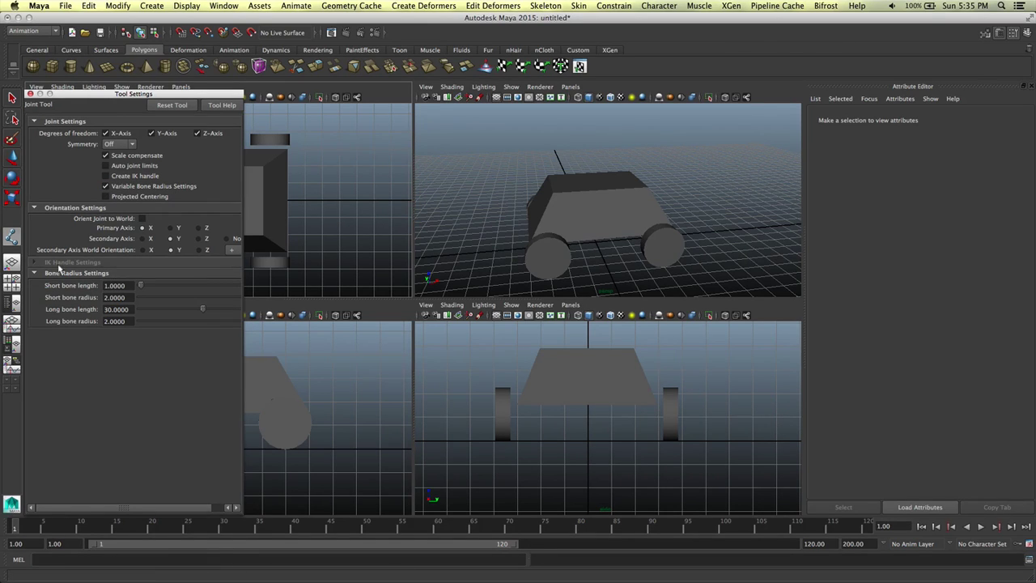
click(30, 93)
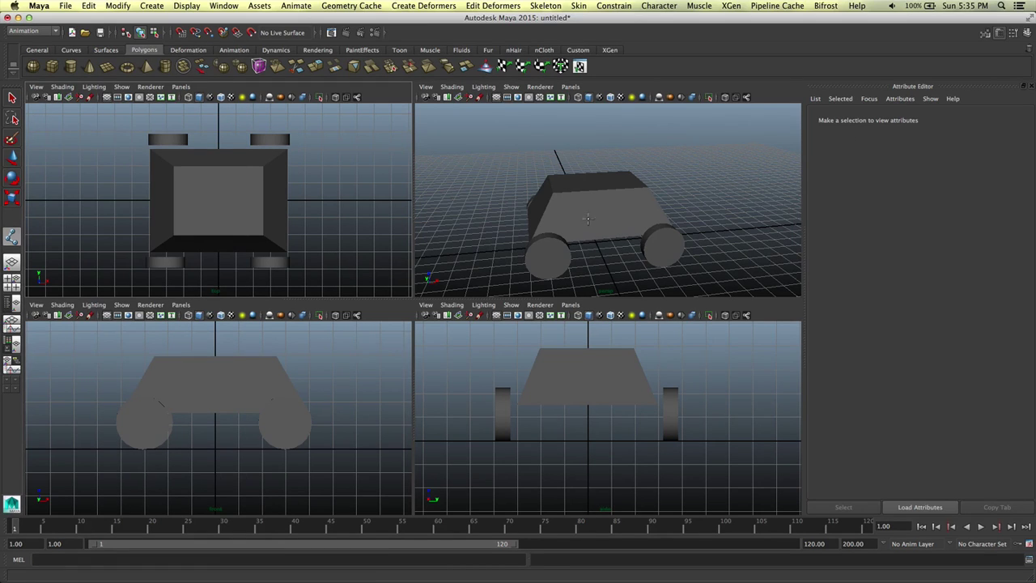
Place joint1 at the buggy's centre in the front view and give it radius 10
click(217, 197)
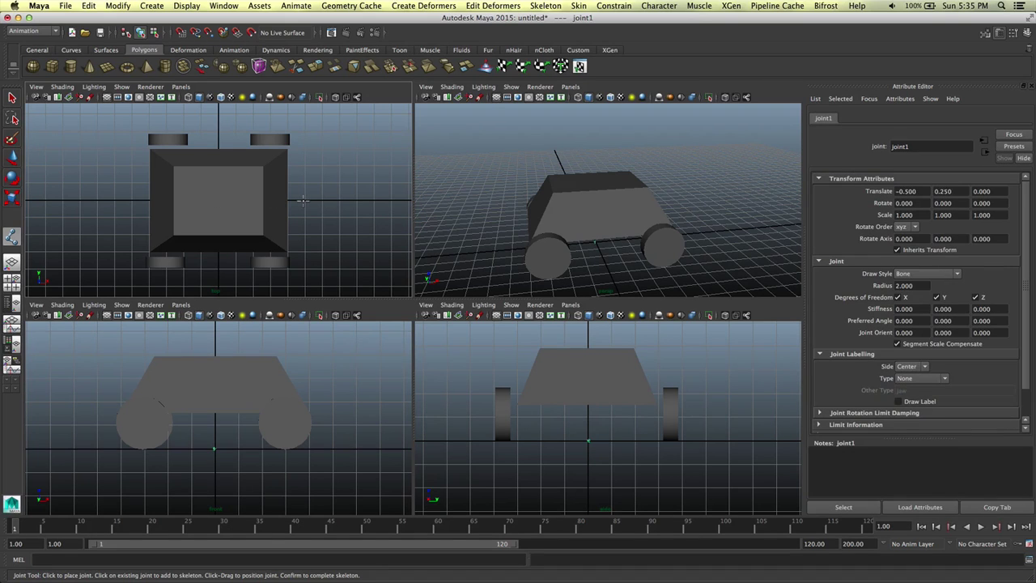
key(w)
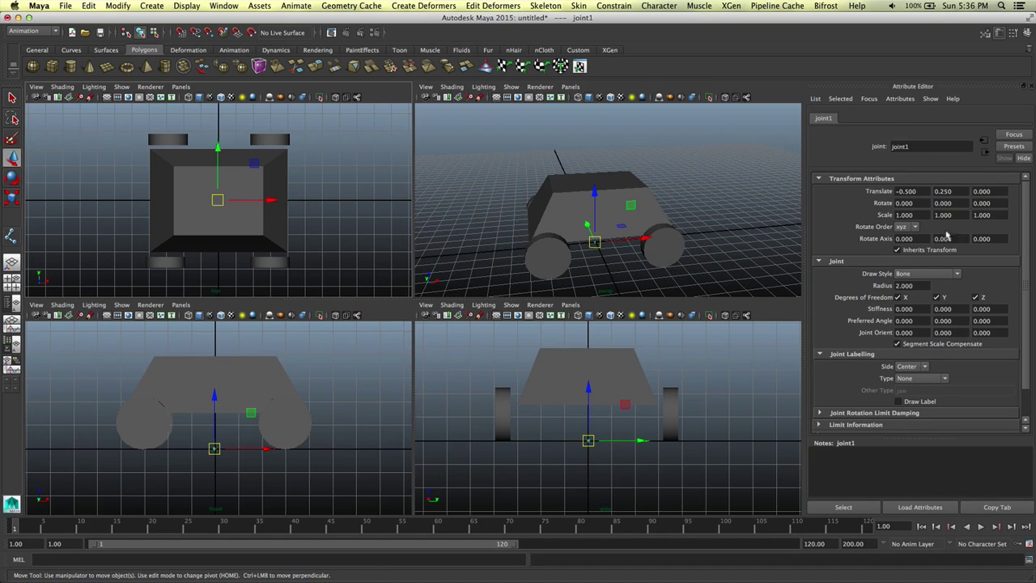
click(905, 286)
text(10)
key(Return)
Zero joint1's Translate X and Y, then raise it up into the body
click(905, 191)
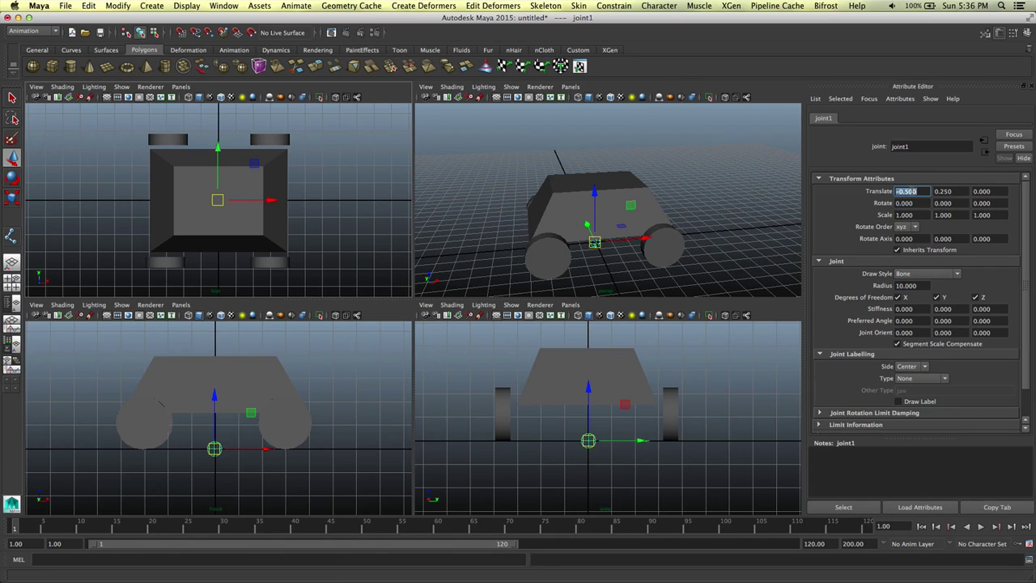
text(0)
key(Tab)
text(0)
key(Tab)
key(Return)
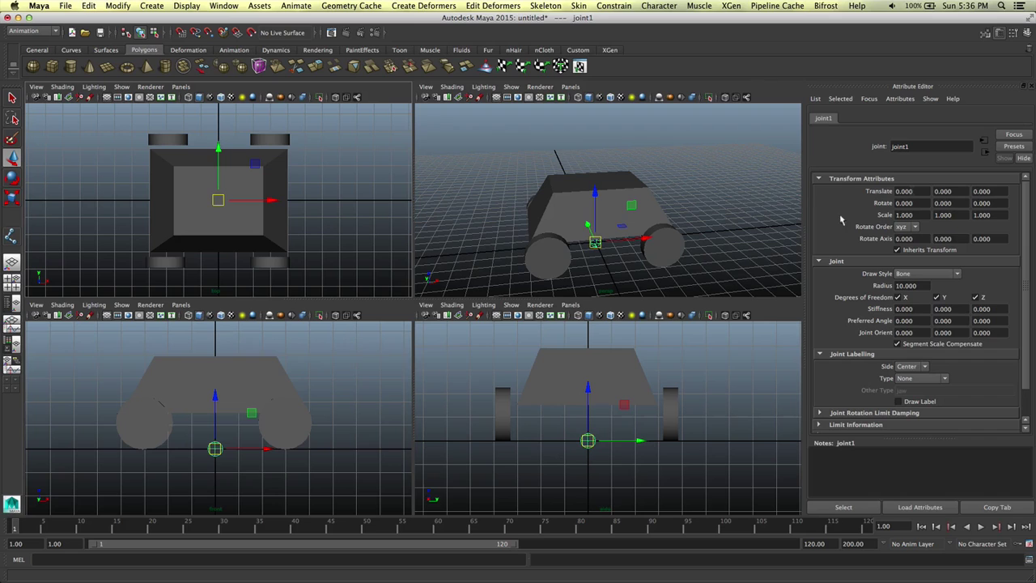
drag(589, 390, 589, 335)
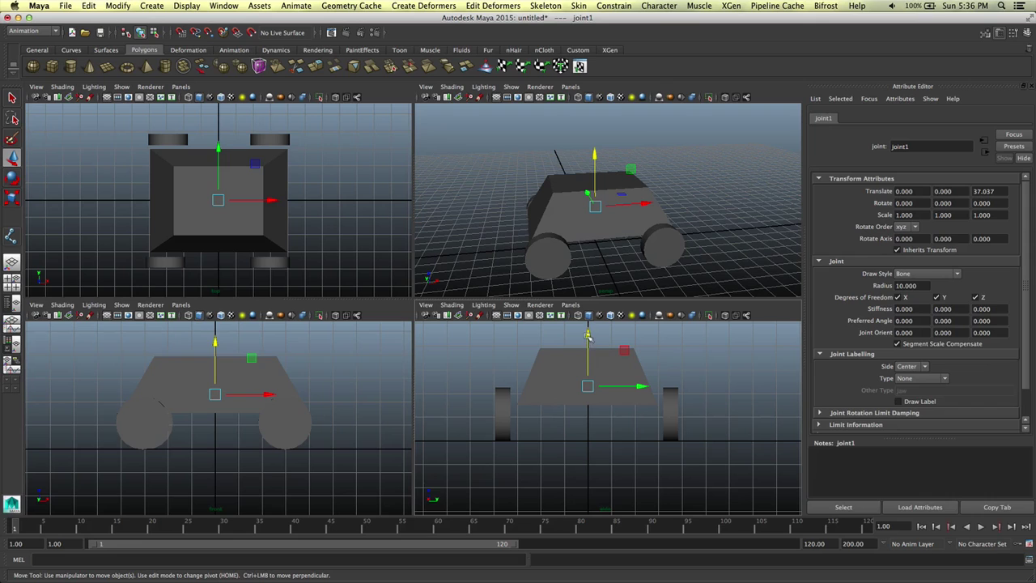
Lower the centre joint slightly inside the body to a Z of 32.637
click(560, 379)
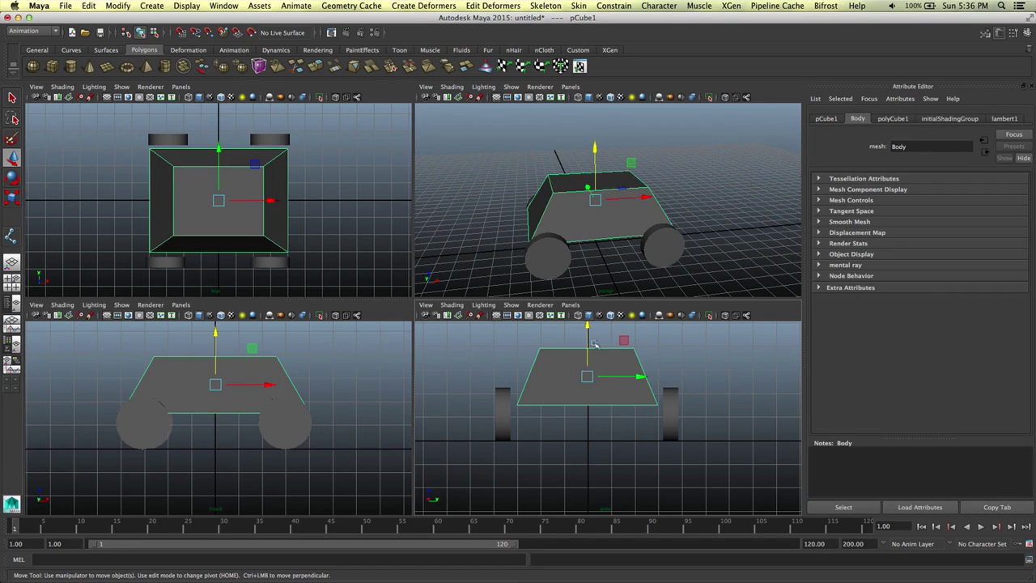
drag(588, 327, 588, 335)
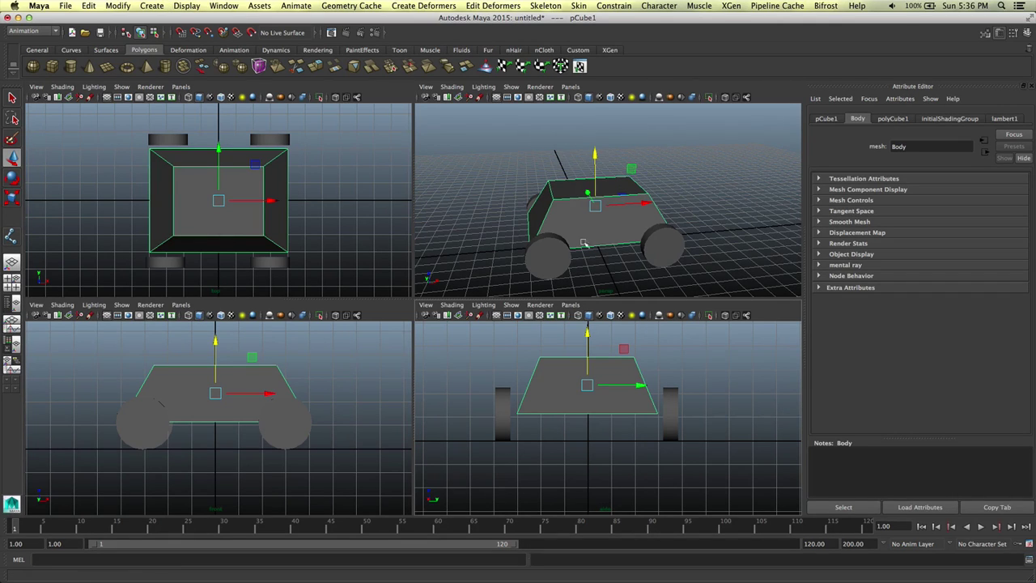
click(614, 268)
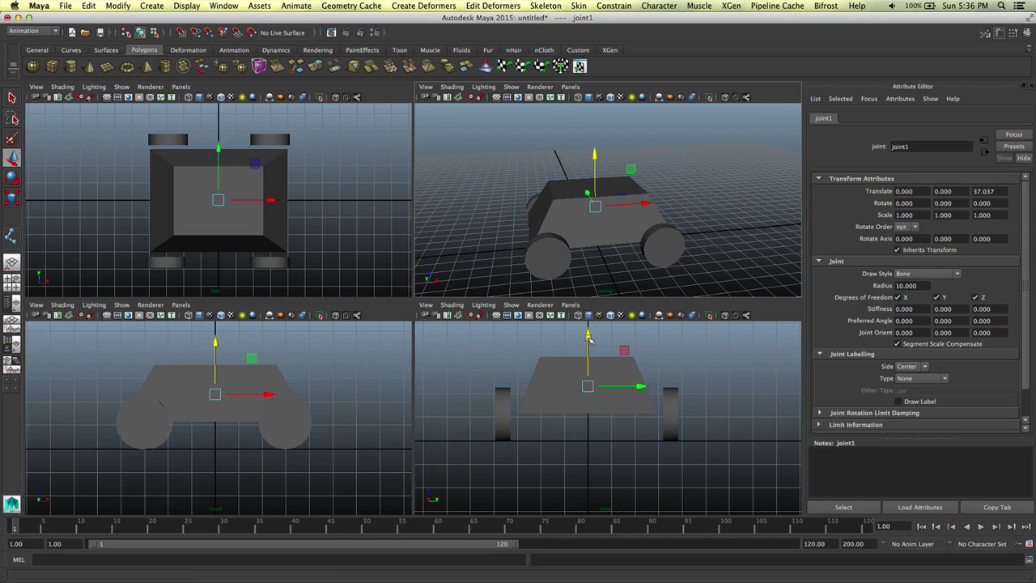
drag(589, 338, 590, 343)
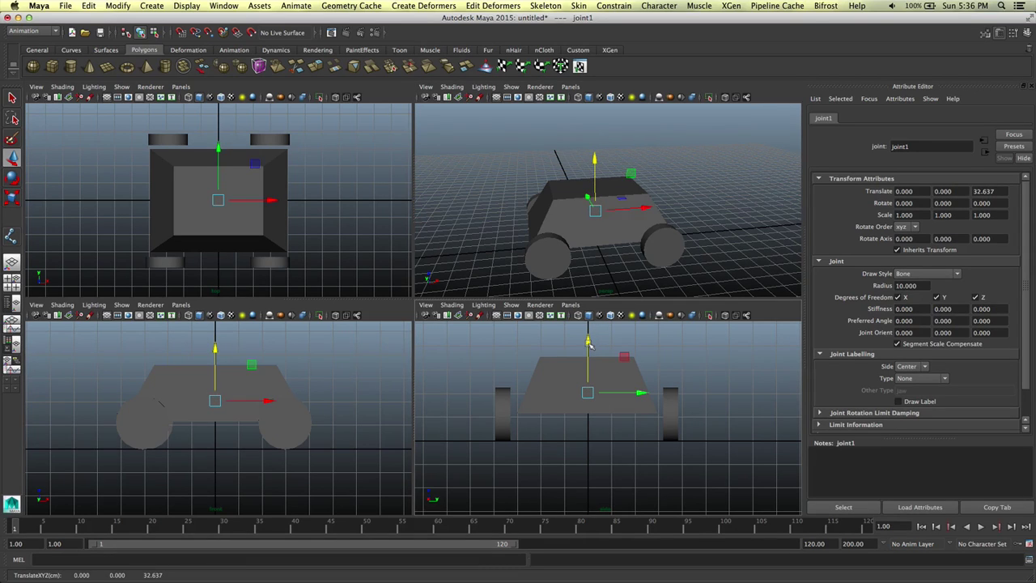
Rename the centre joint Root and duplicate it with Ctrl+D
double_click(921, 148)
text(Root)
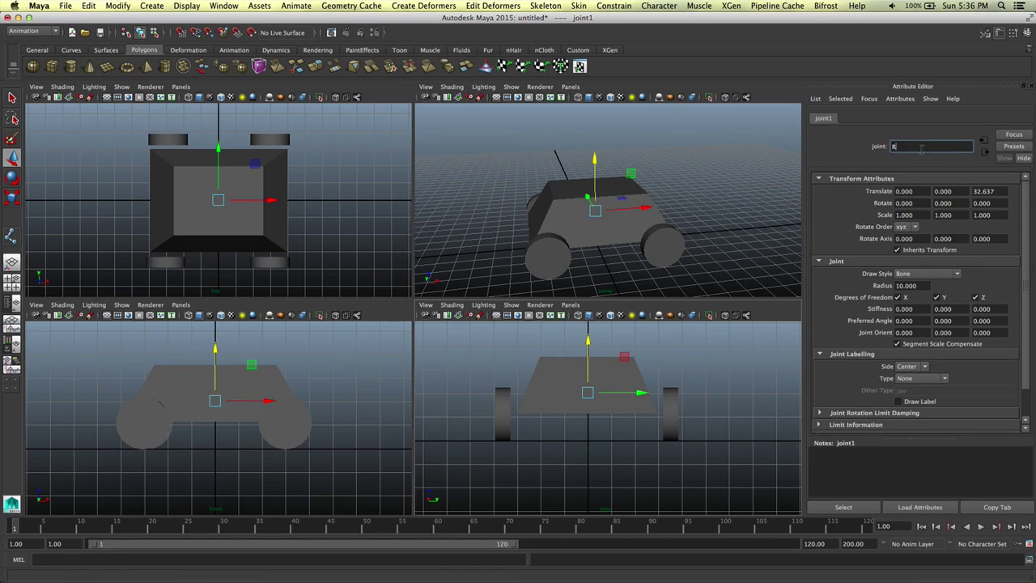
key(Return)
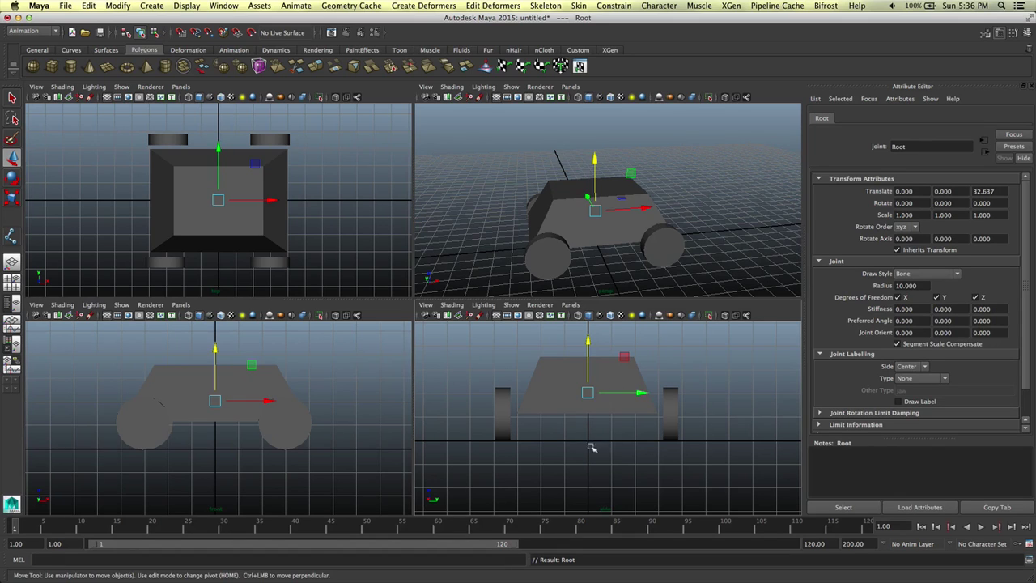
key(ctrl+d)
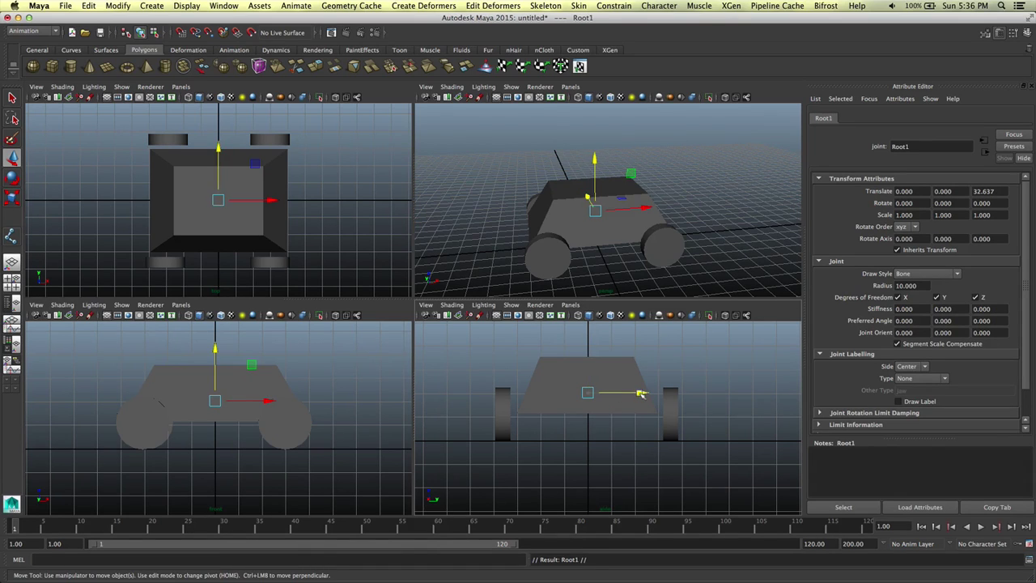
Move the duplicate joint onto the left front wheel and name it Left_Front
drag(641, 394, 724, 395)
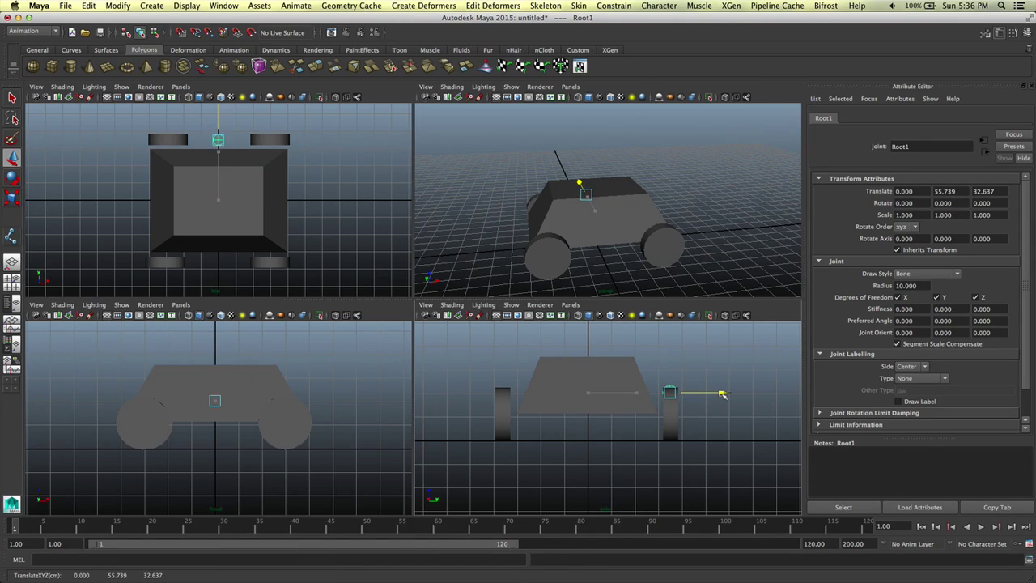
drag(669, 340, 669, 362)
drag(269, 424, 340, 425)
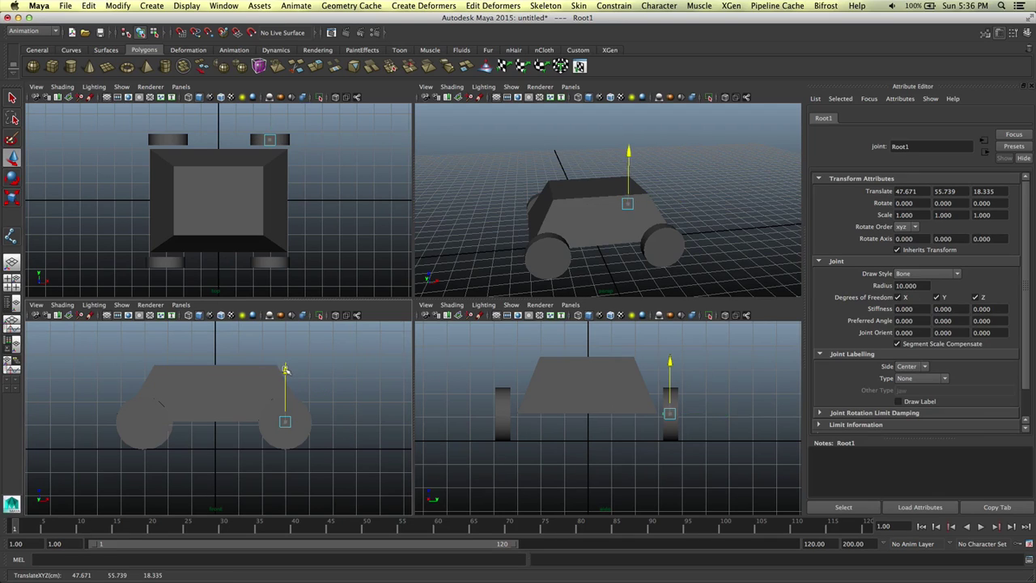
click(285, 373)
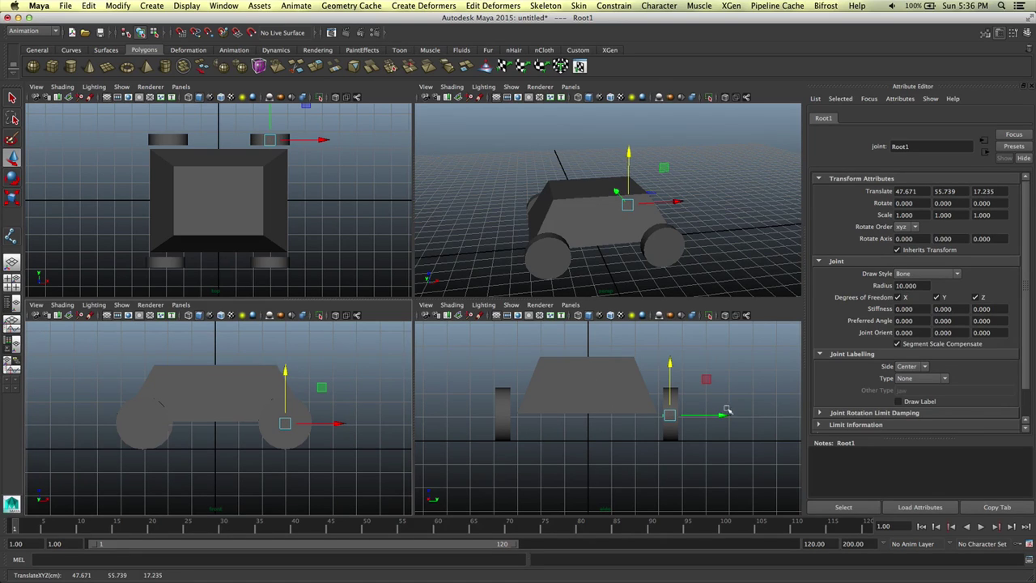
mouse_move(728, 411)
mouse_down()
mouse_move(668, 361)
mouse_move(721, 413)
mouse_up()
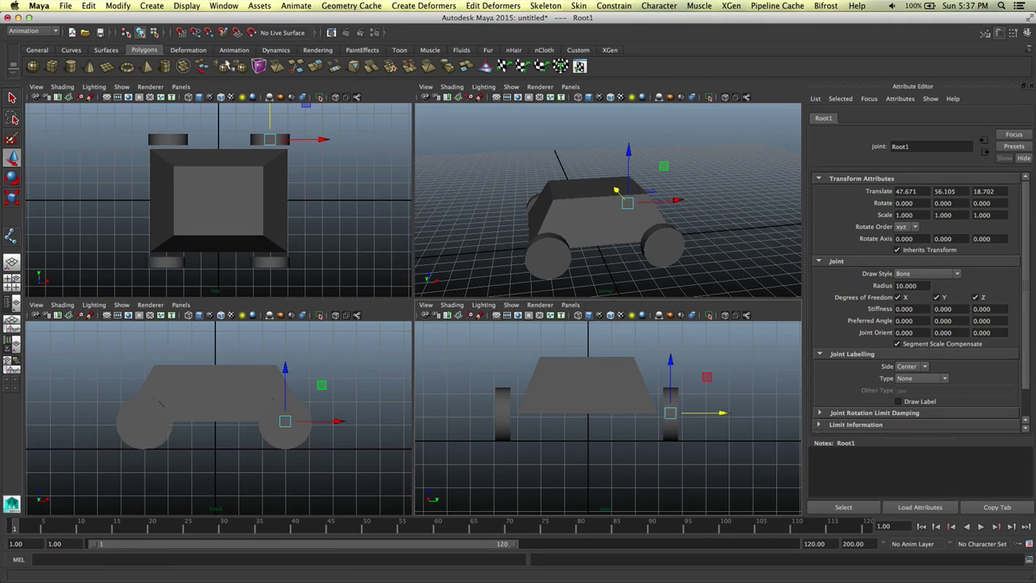
double_click(906, 147)
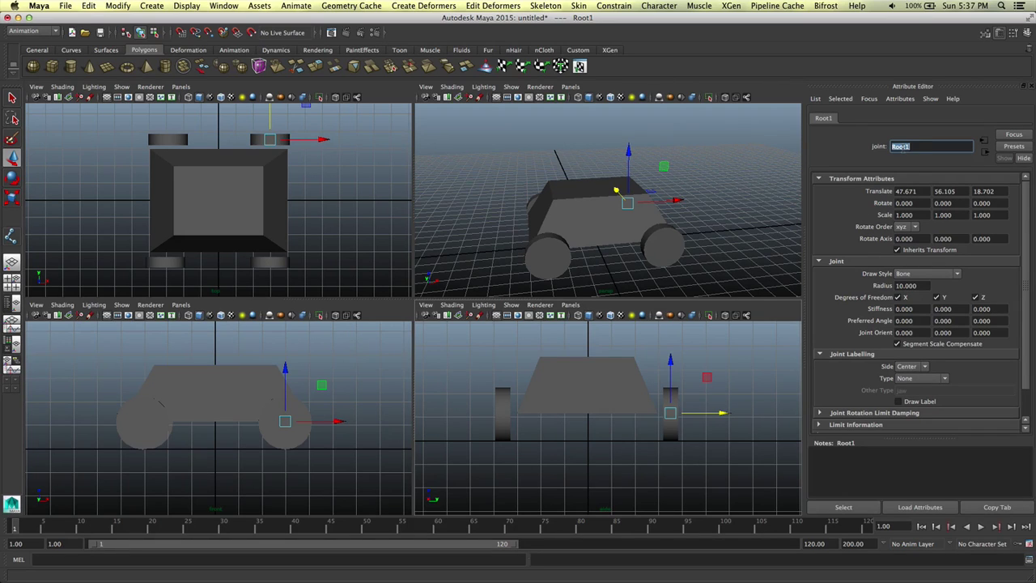
text(Left_Front)
key(Return)
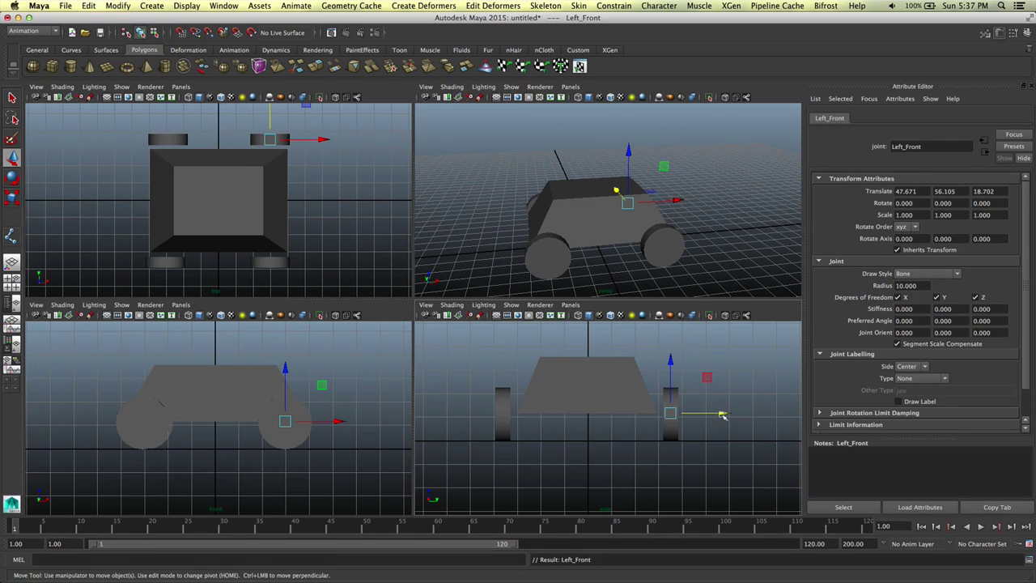
drag(723, 414, 722, 413)
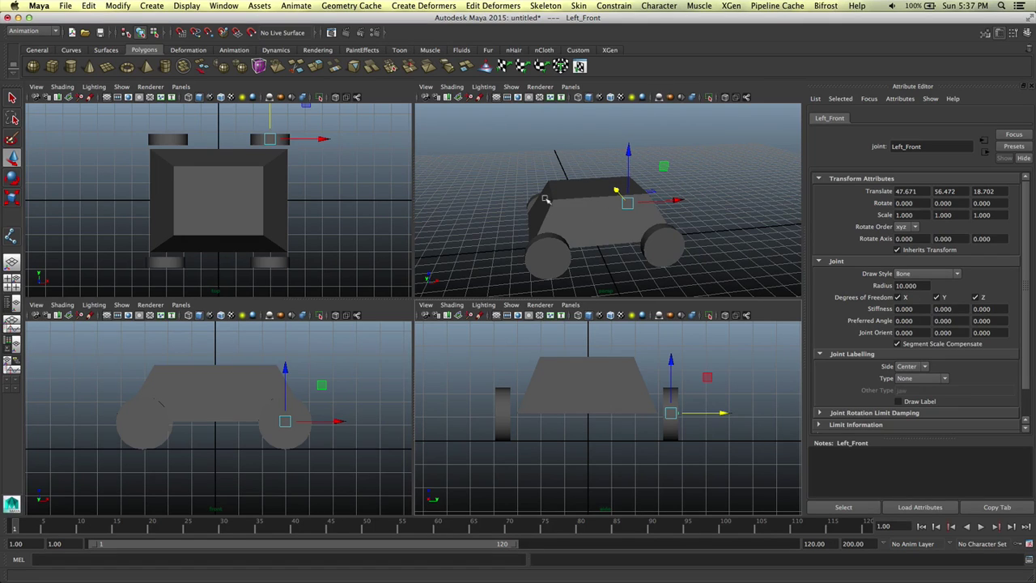
Duplicate Left_Front onto the left rear wheel and name the copy Left_Rear
key(ctrl+d)
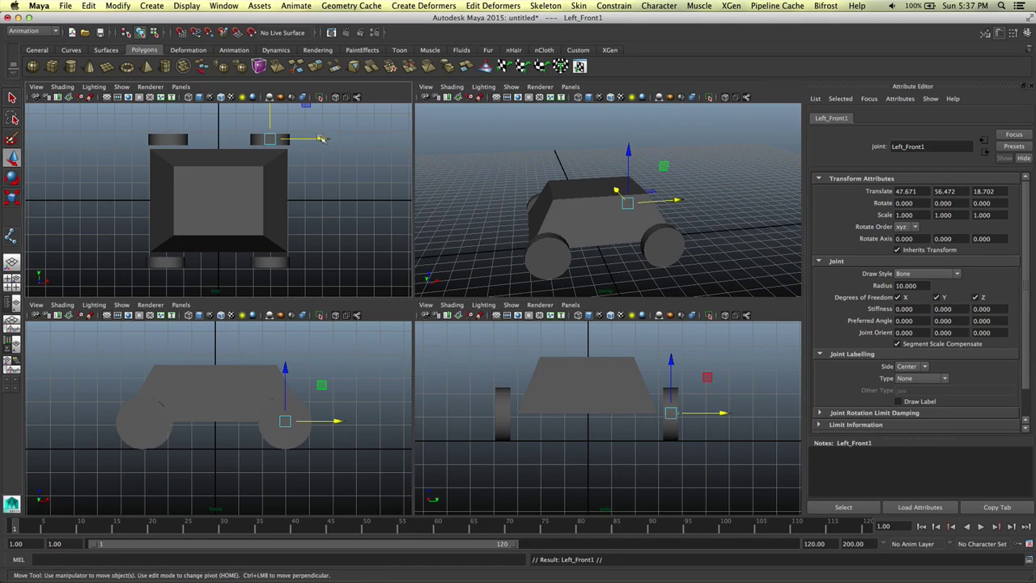
drag(322, 141, 220, 141)
drag(169, 114, 169, 116)
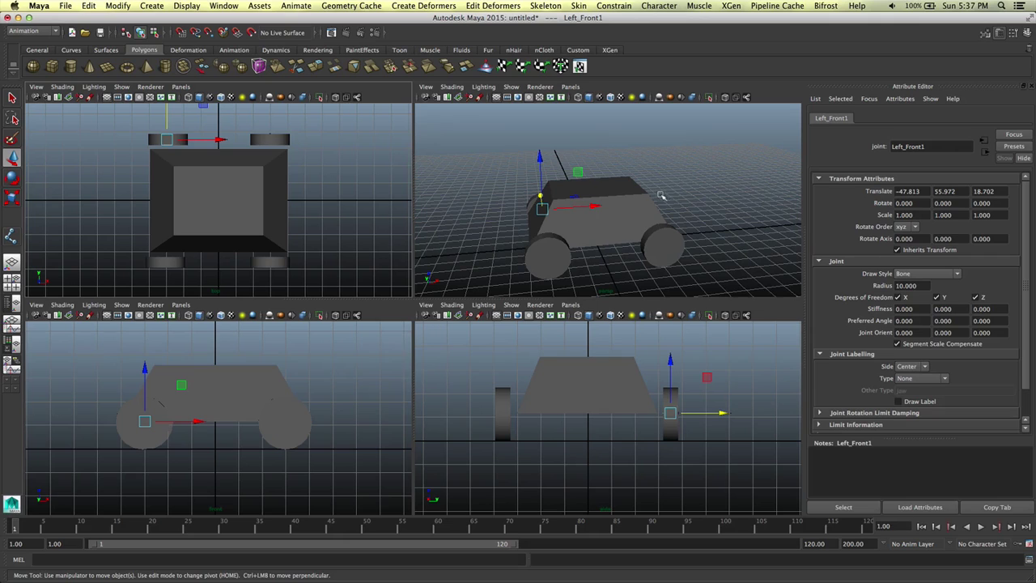
double_click(923, 147)
text(Left_Re)
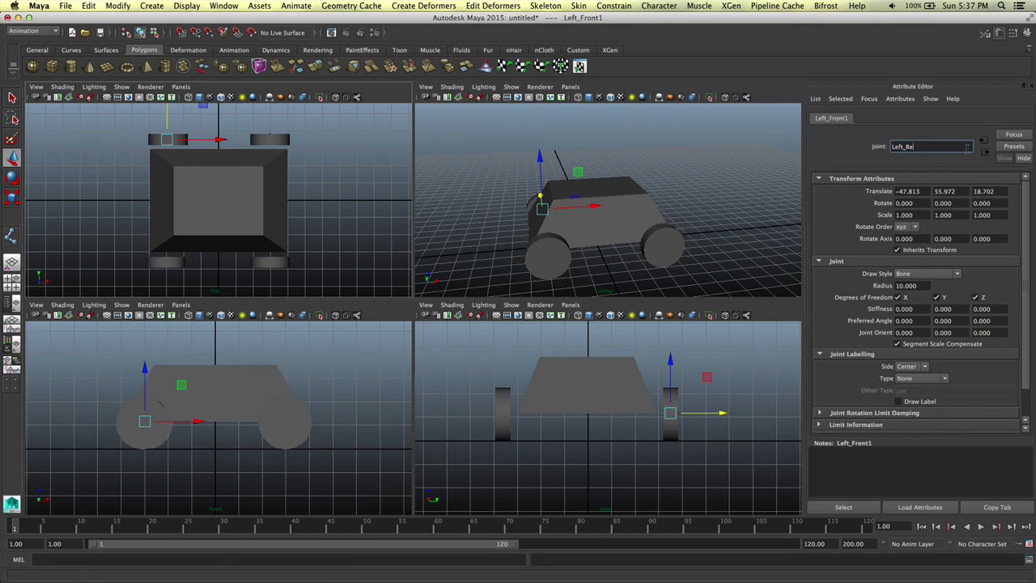
text(ar)
key(Return)
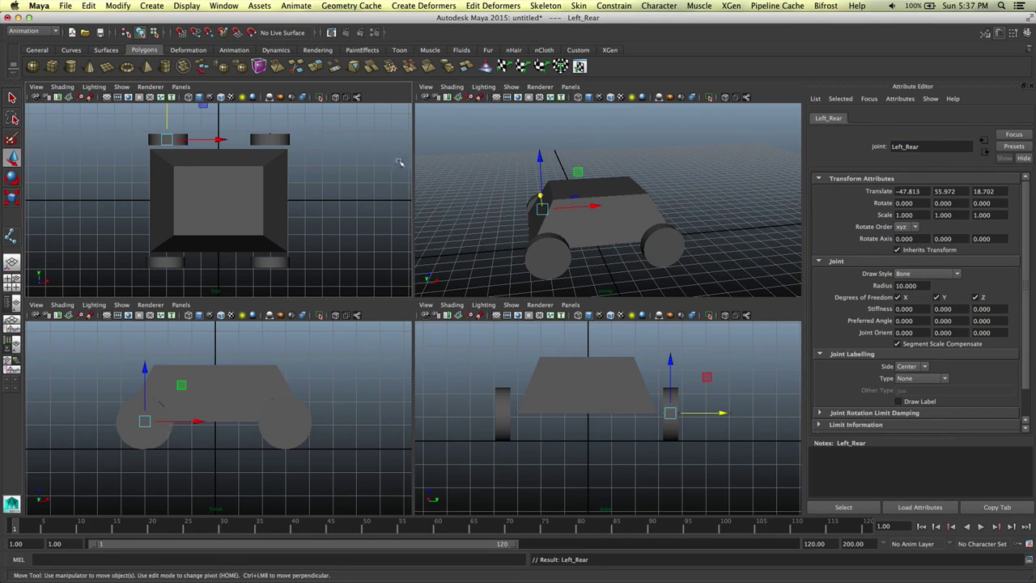
Duplicate Left_Rear to the right rear wheel at X −49.313 and name it Right_Rear
key(ctrl+d)
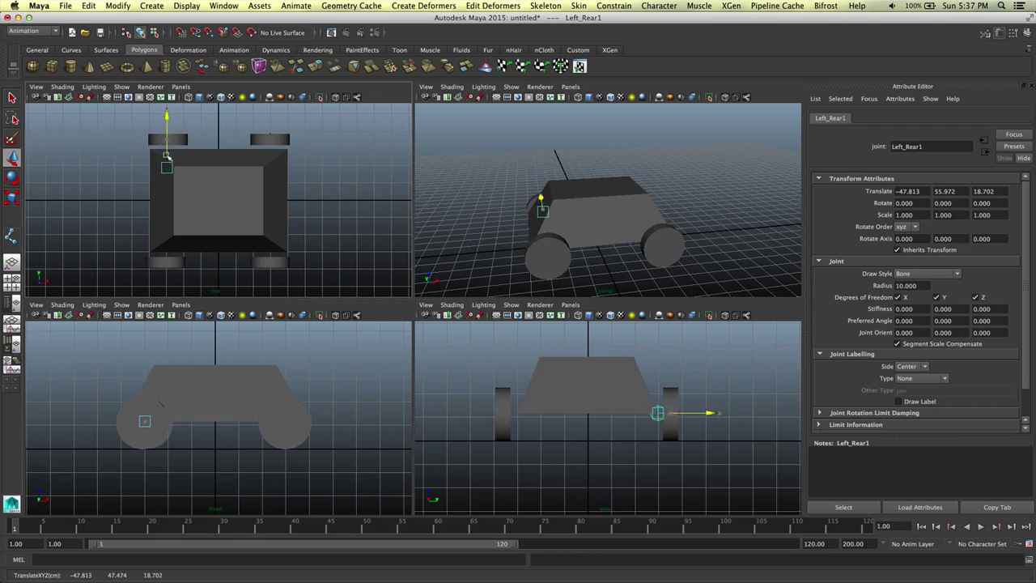
drag(166, 119, 217, 265)
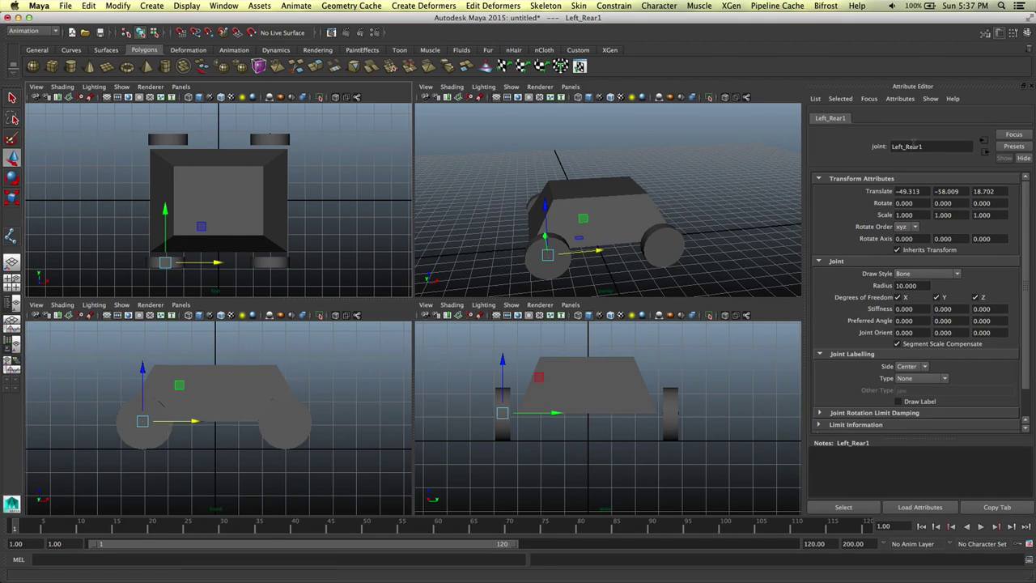
double_click(895, 146)
text(Righ)
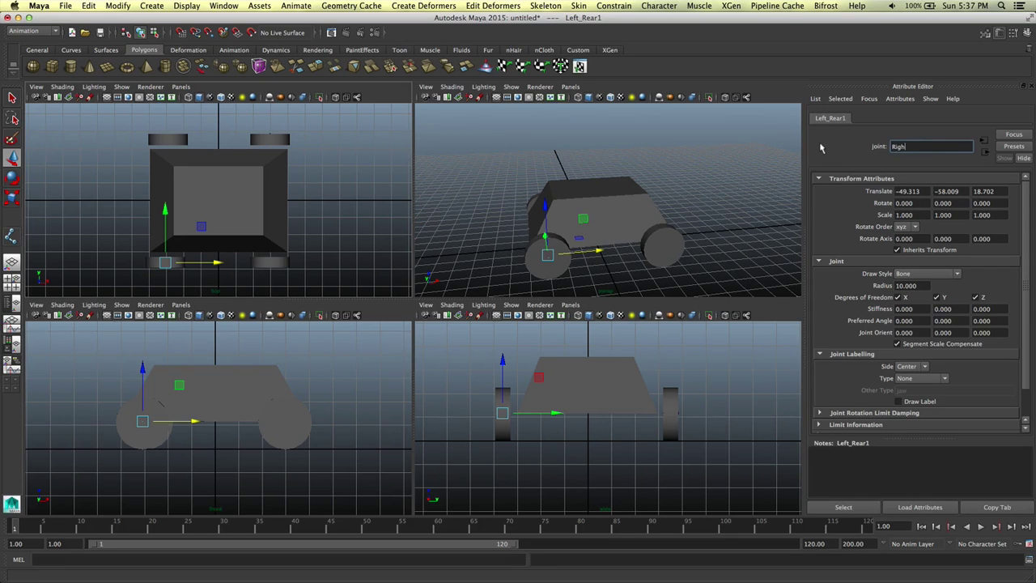
text(t_Rear)
key(Return)
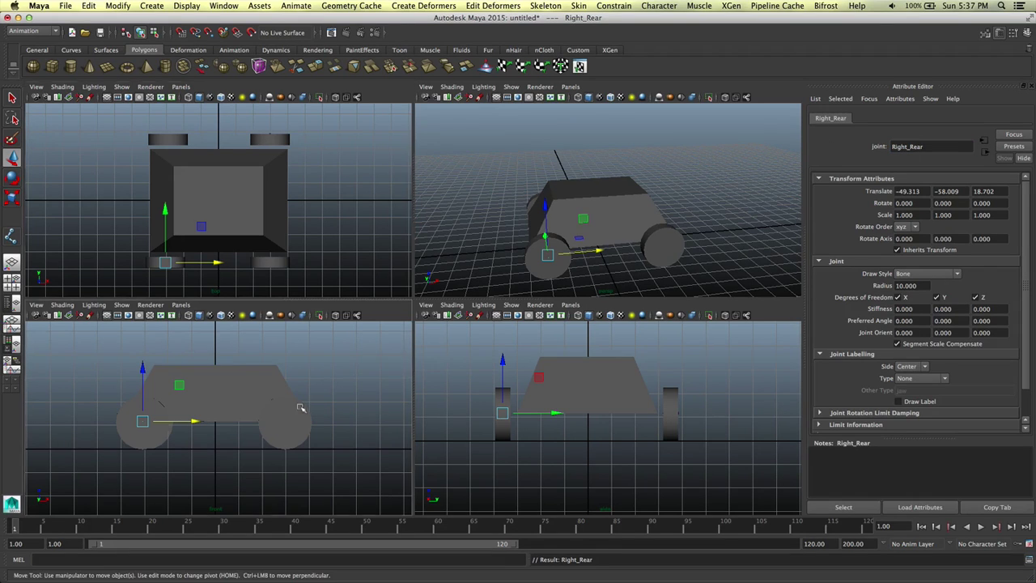
Duplicate Right_Rear to the right front wheel at X 47.863 and name it Right_Front
key(ctrl+d)
drag(194, 422, 339, 422)
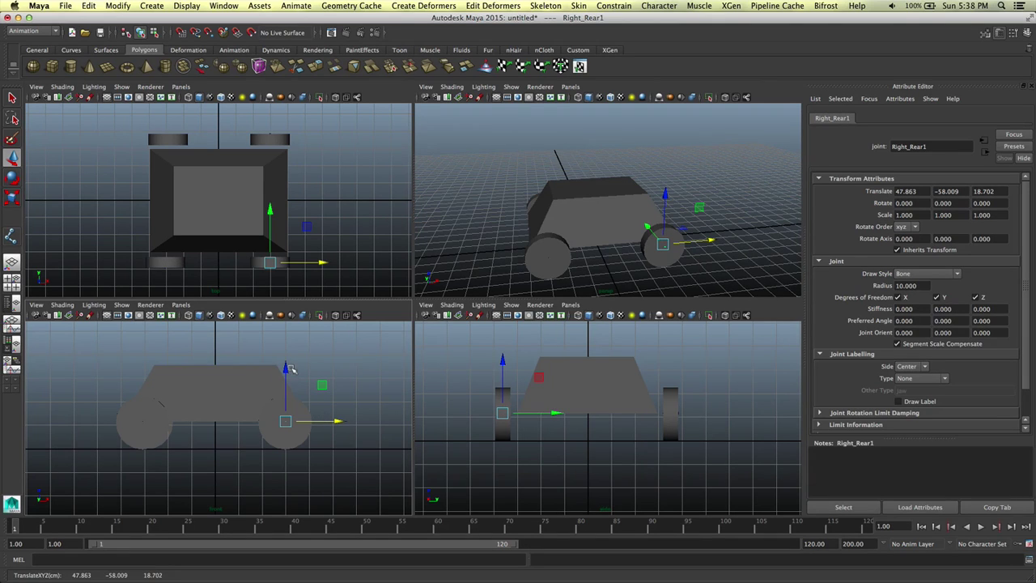
double_click(922, 147)
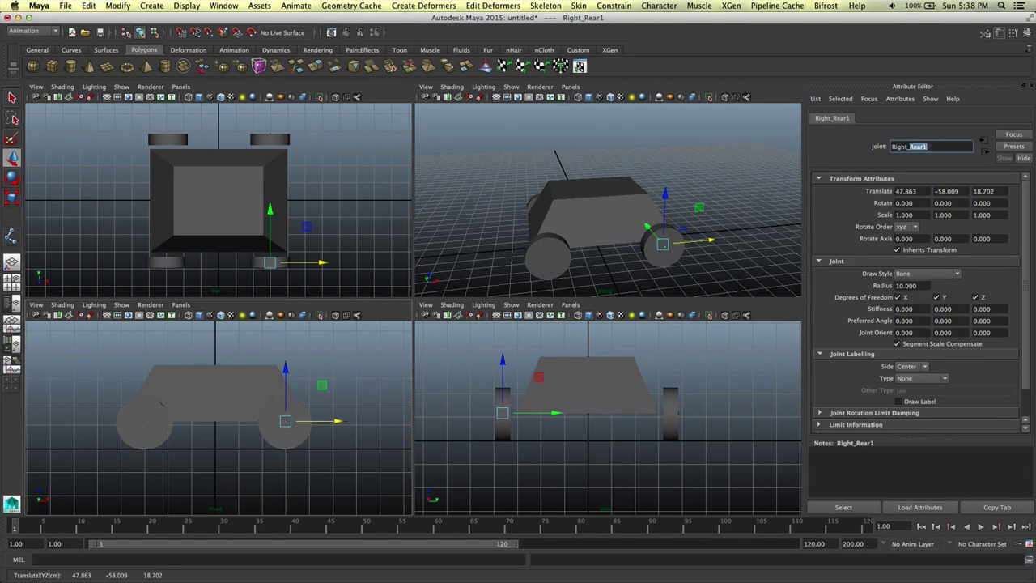
text(Front)
key(Return)
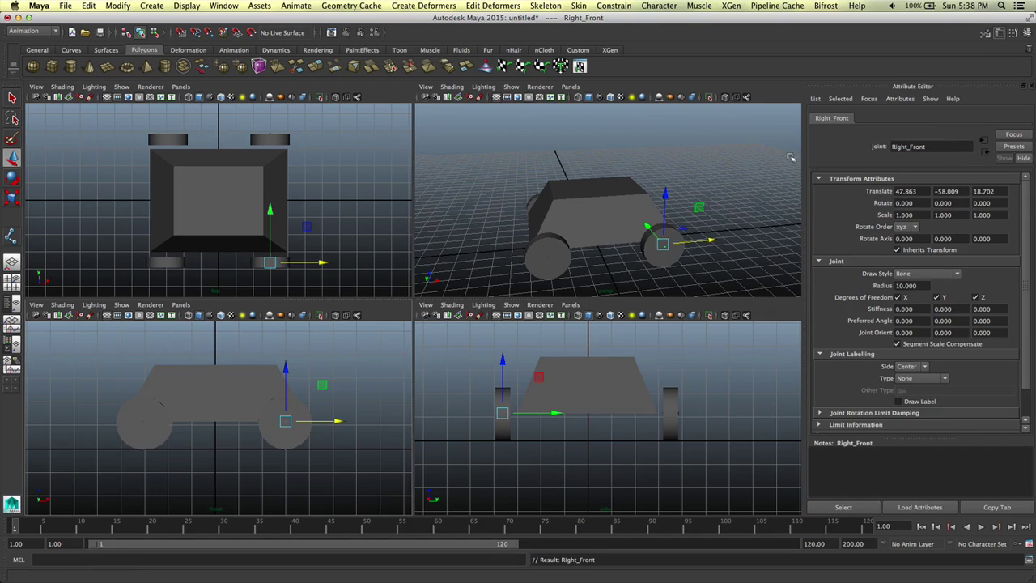
Cancel the Save As dialog and open the Outliner beside the viewport
key(ctrl+shift+s)
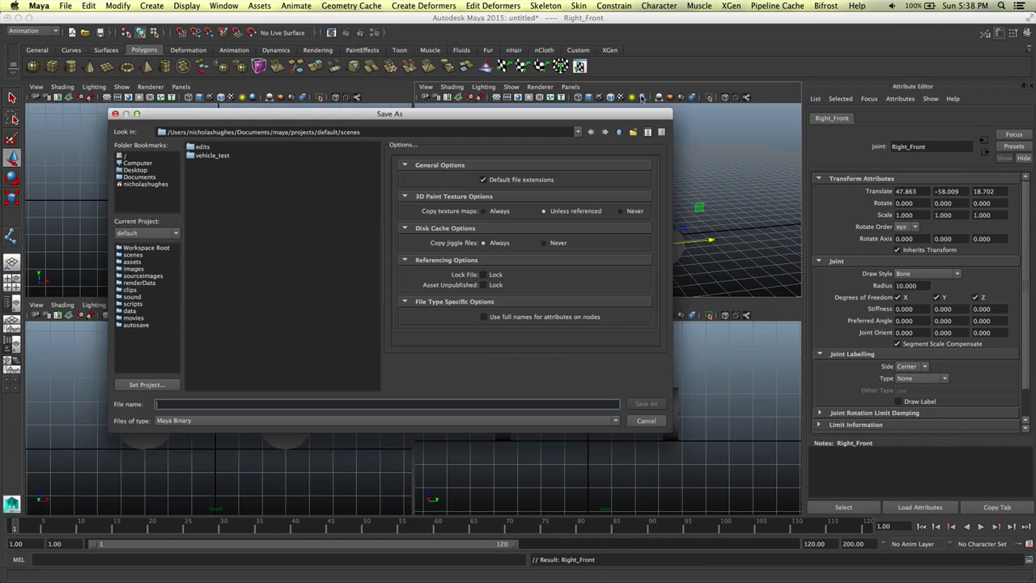
click(648, 421)
click(187, 6)
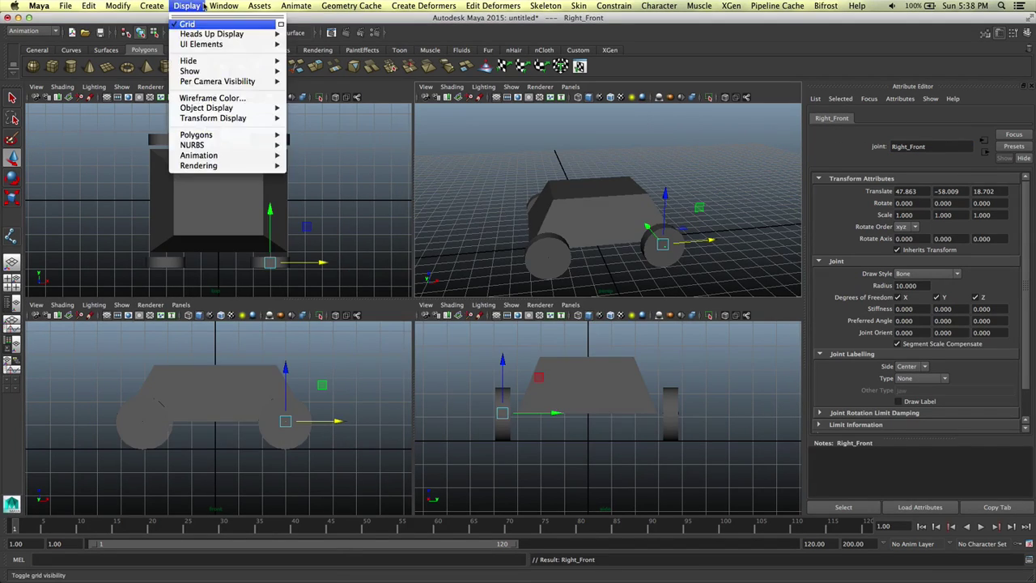
mouse_move(224, 6)
click(231, 92)
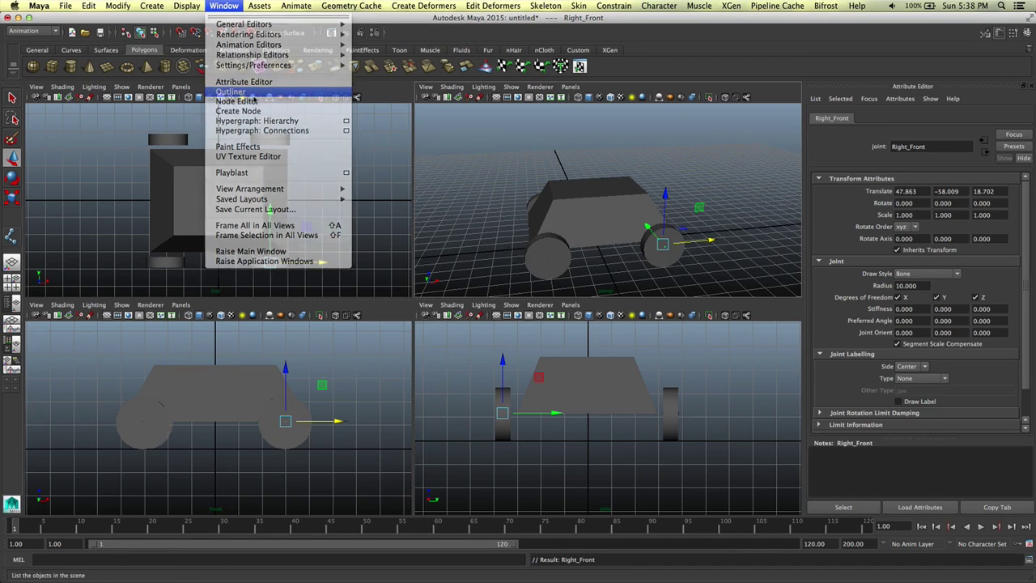
drag(662, 27, 866, 25)
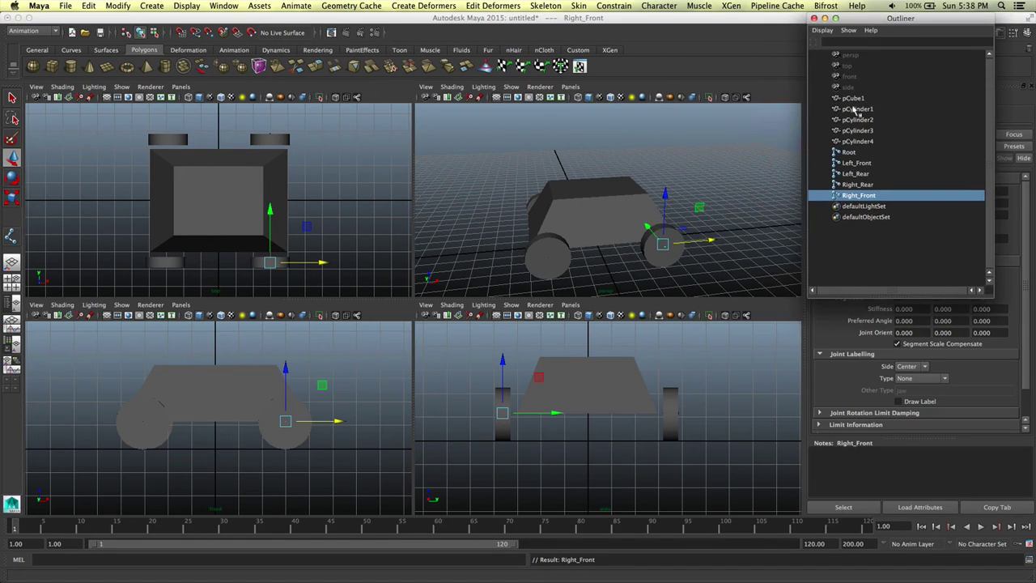
Rename pCube1 to Body and pCylinder1 to RightRearWheel in the Outliner
click(852, 98)
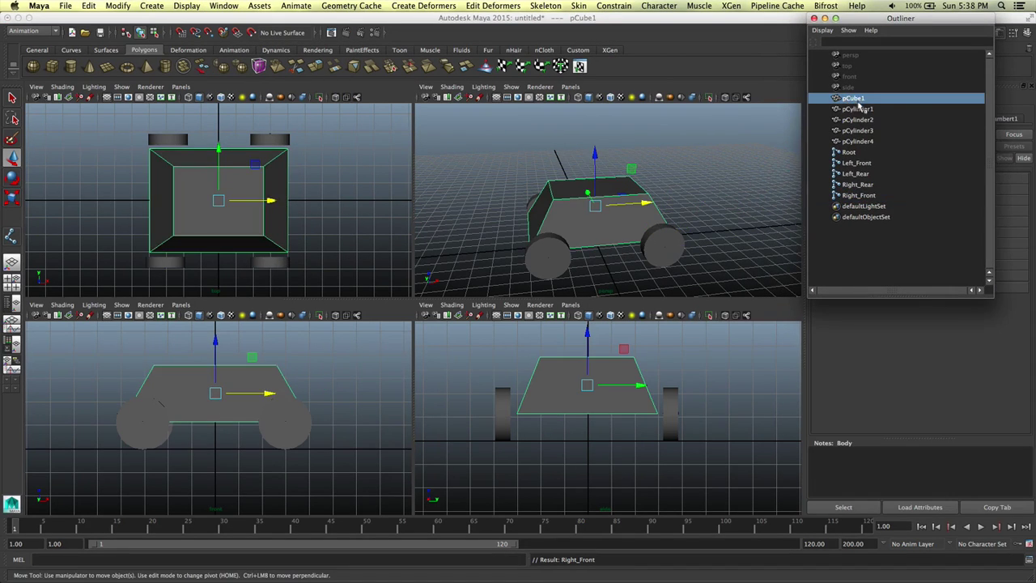
double_click(853, 98)
text(Body)
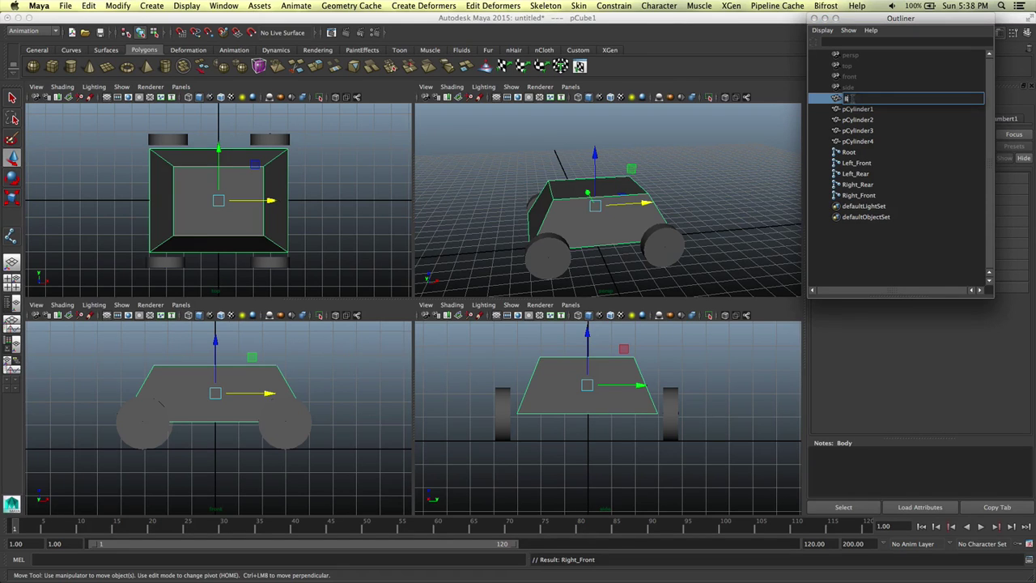
key(Return)
click(853, 109)
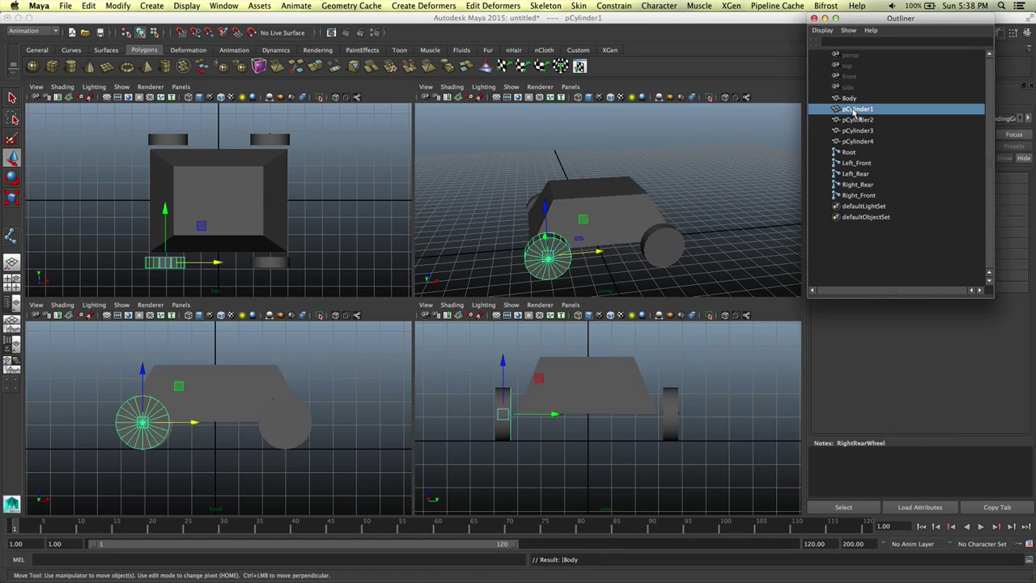
double_click(853, 111)
text(Ri)
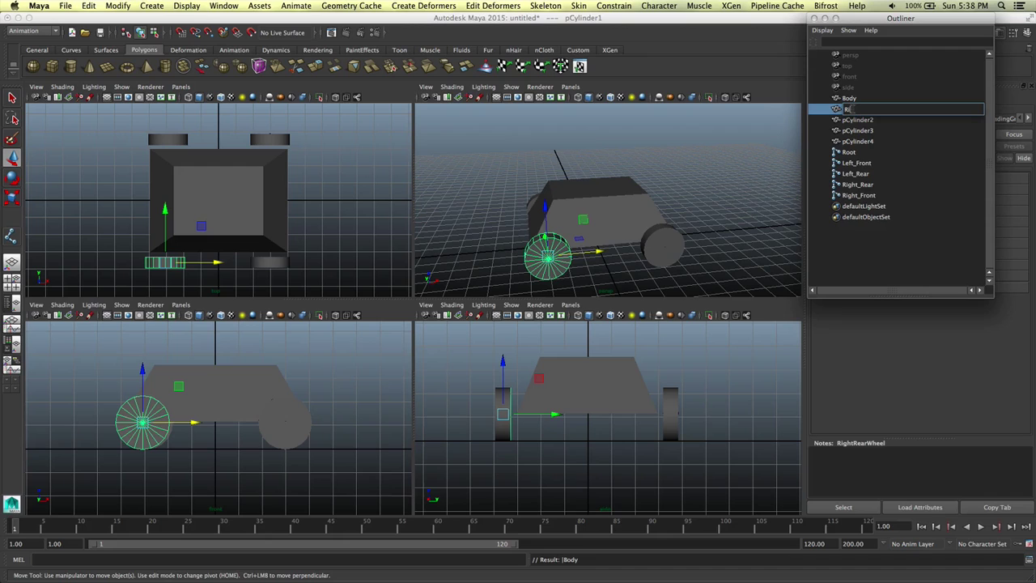
text(ghtRearWheel)
key(Return)
Rename pCylinder2–4 to RightFrontWheel, LeftFrontWheel and LeftRearWheel
double_click(858, 120)
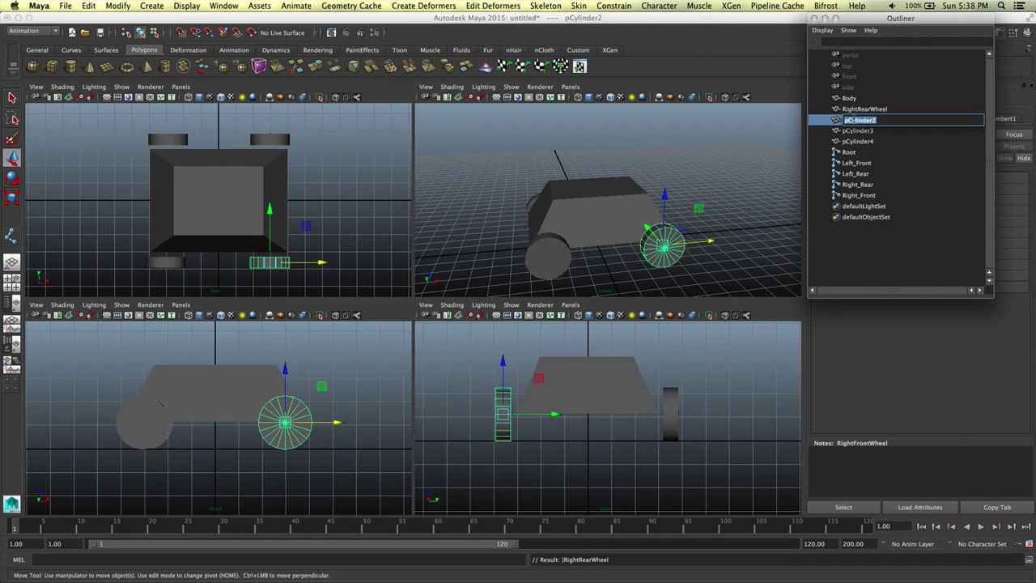
text(RightFrontWheel)
key(Return)
double_click(855, 130)
text(Le)
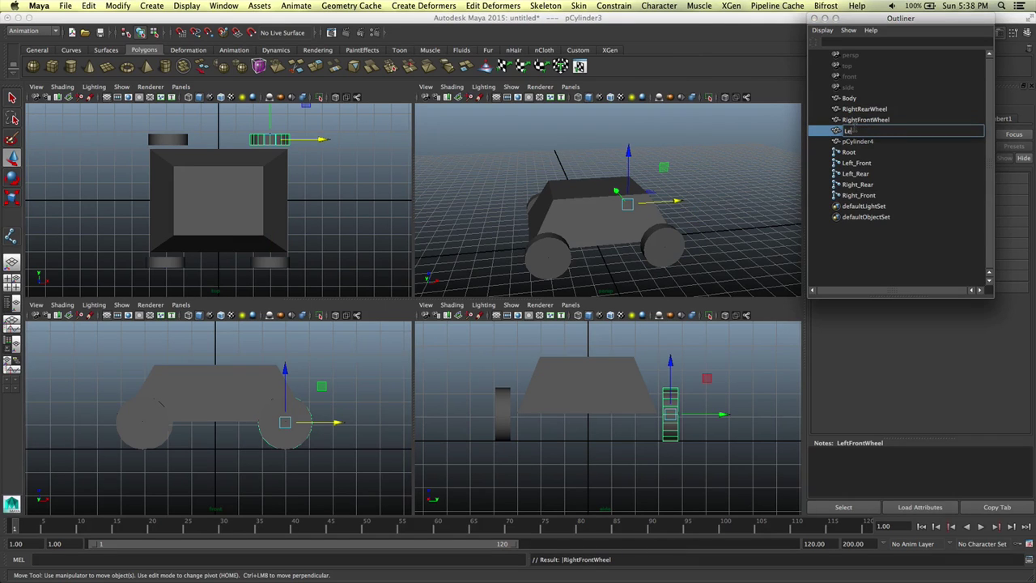
text(ftFrontWheel)
key(Return)
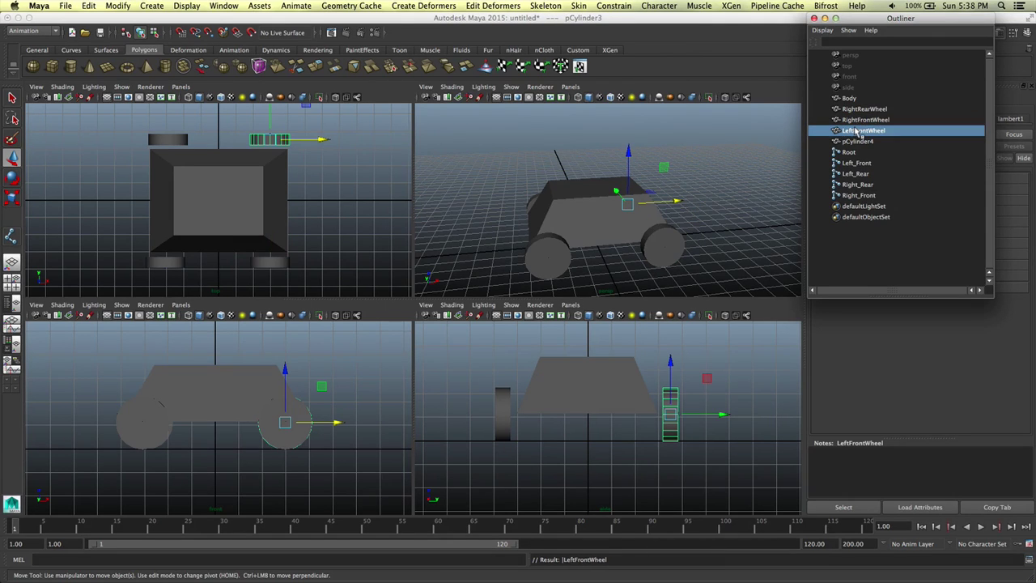
double_click(858, 142)
text(Lef)
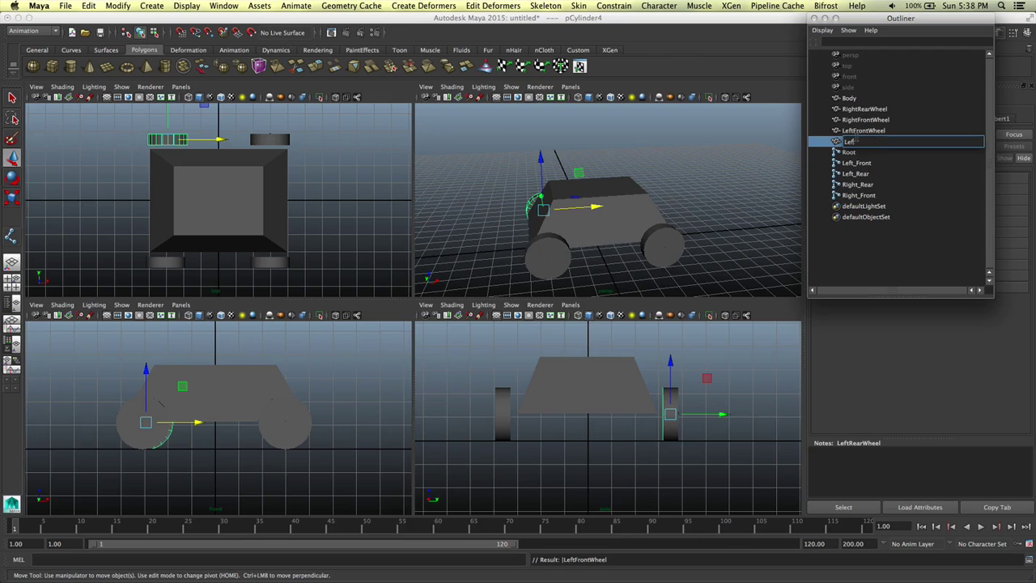
text(tRearWheel)
key(Return)
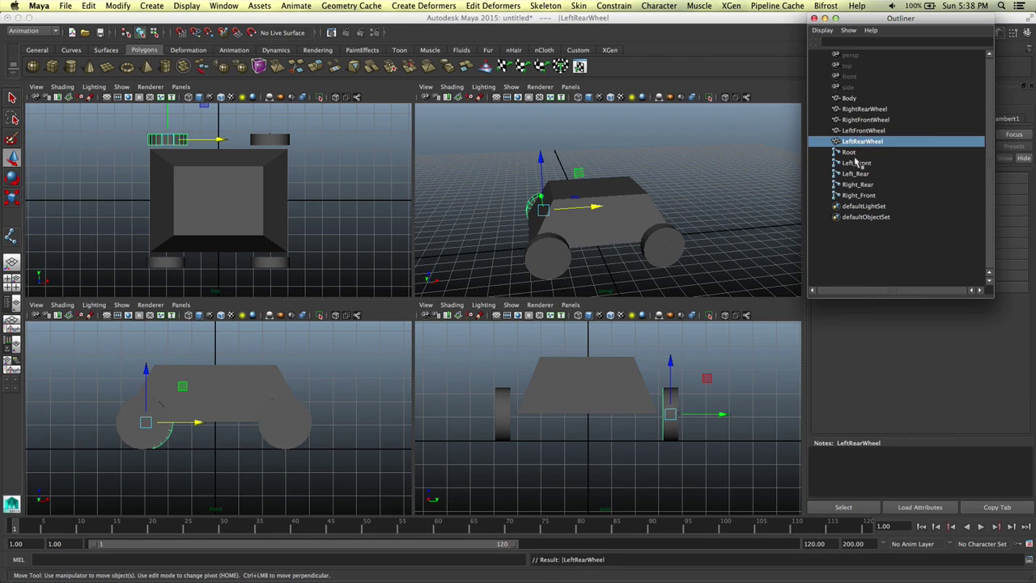
Select the Root, Left_Front, Left_Rear, Right_Rear and Right_Front joints in the Outliner
click(849, 152)
click(855, 162)
click(855, 173)
click(857, 184)
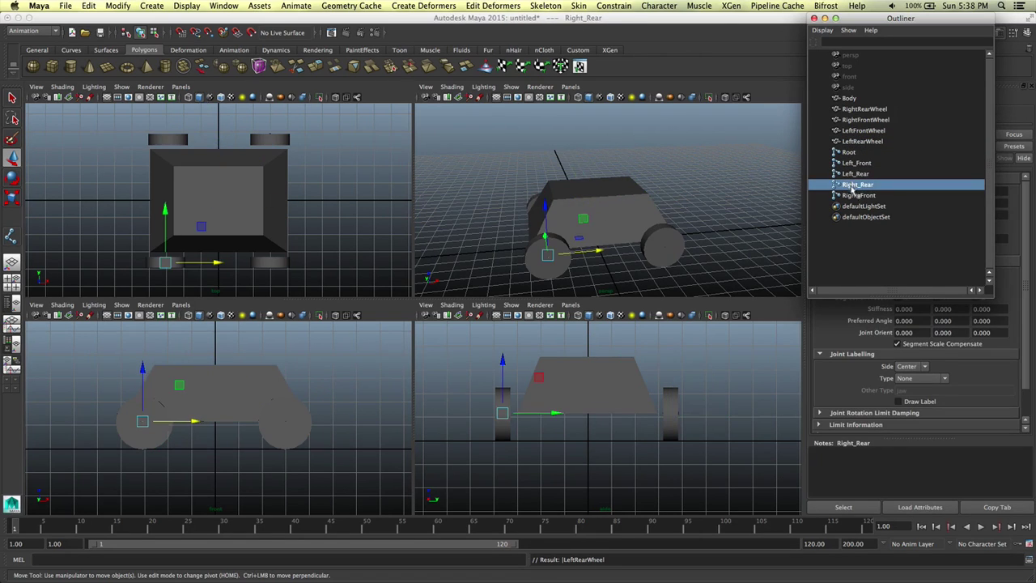
click(856, 195)
Parent Left_Front under Root using Connect Joint in parent mode
drag(856, 18, 881, 17)
click(879, 164)
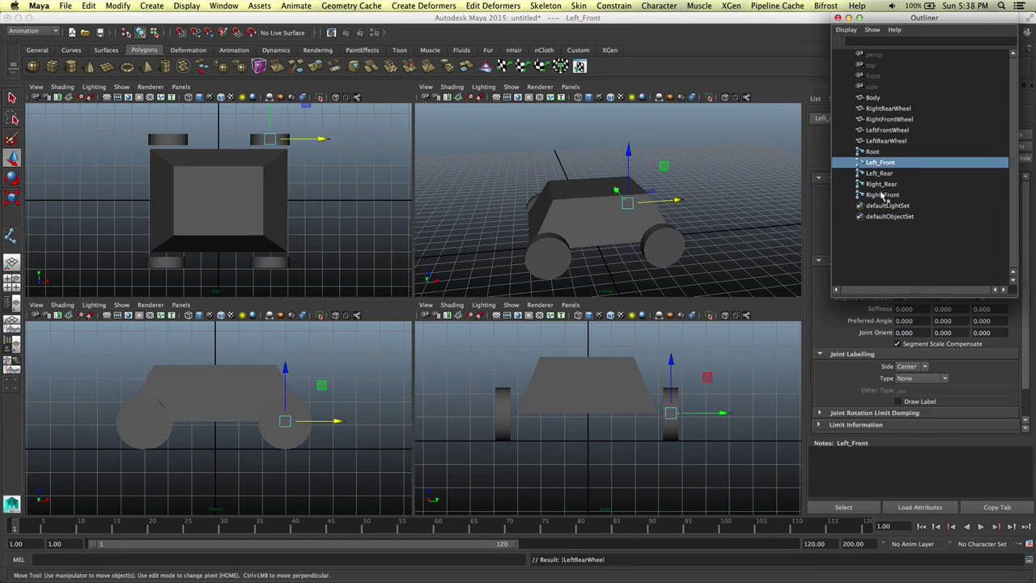
shift+click(884, 196)
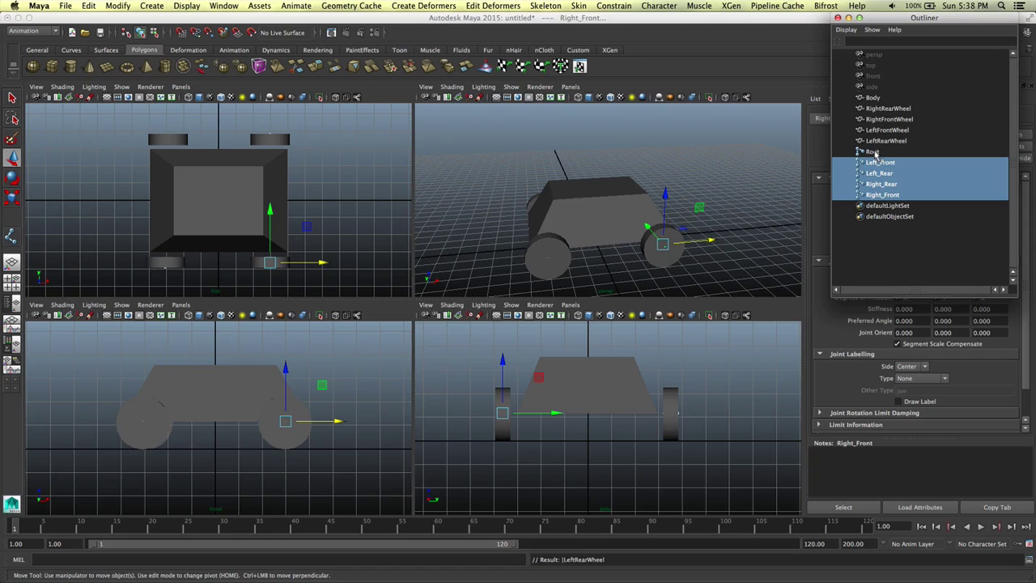
click(874, 153)
click(879, 173)
click(875, 164)
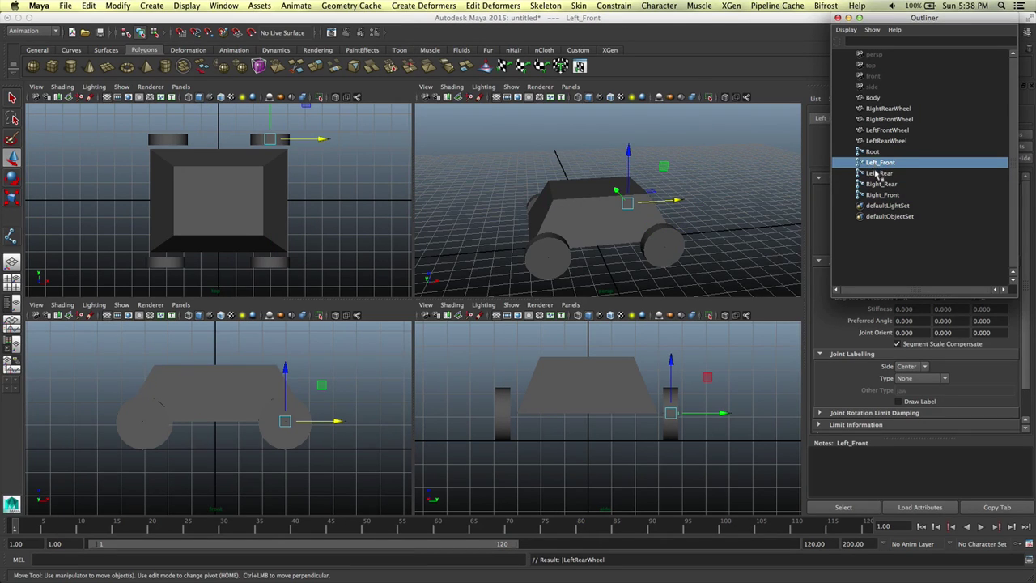
click(878, 173)
click(877, 164)
ctrl+click(872, 153)
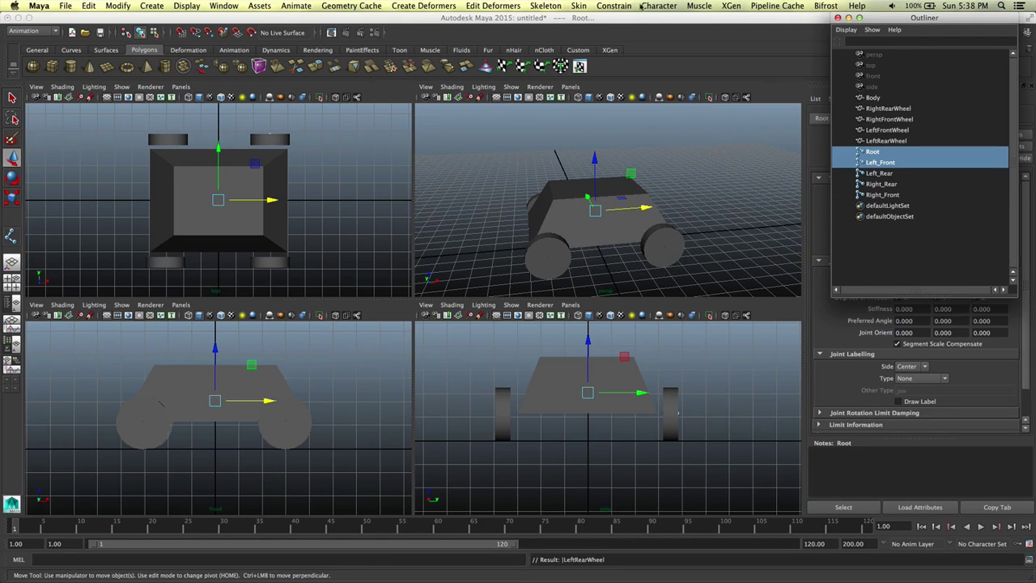
click(548, 5)
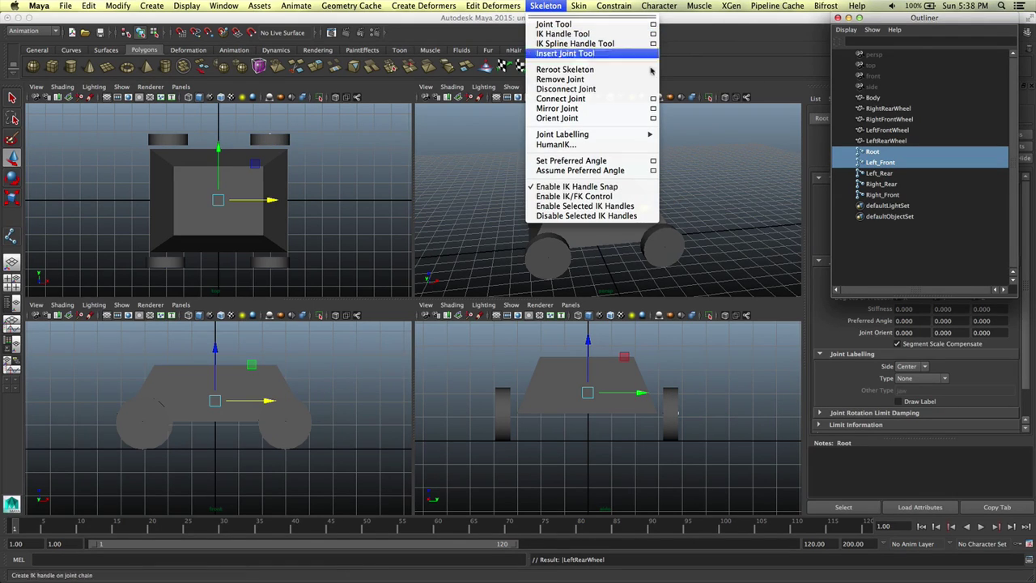
click(653, 99)
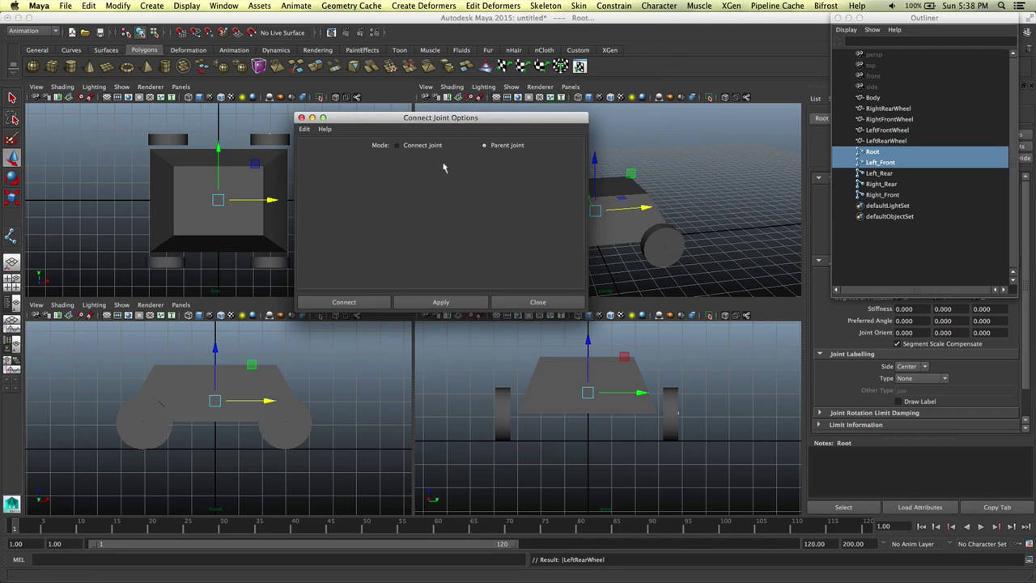
click(362, 301)
Connect Left_Rear to Root as a child joint
click(845, 151)
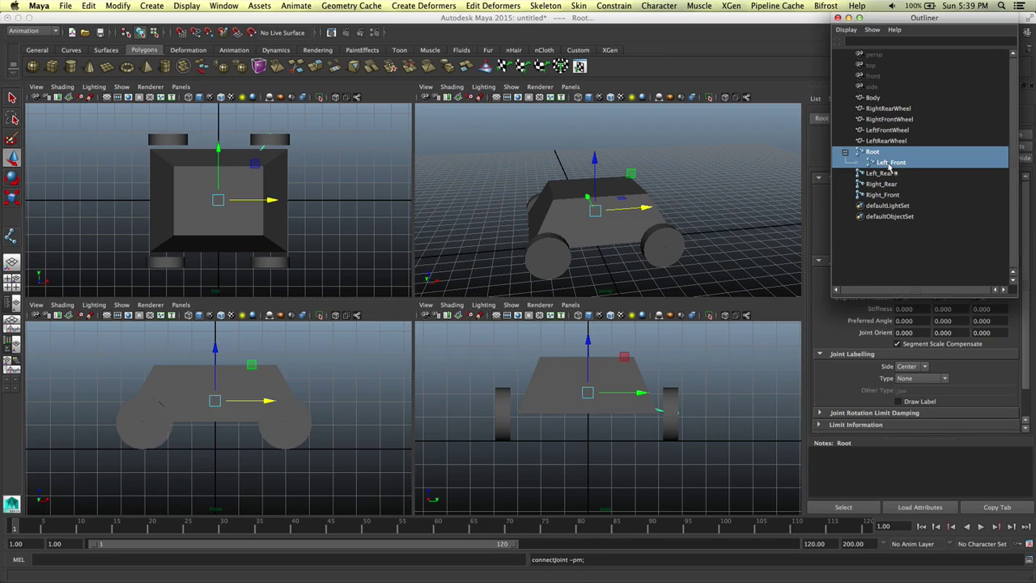
click(888, 162)
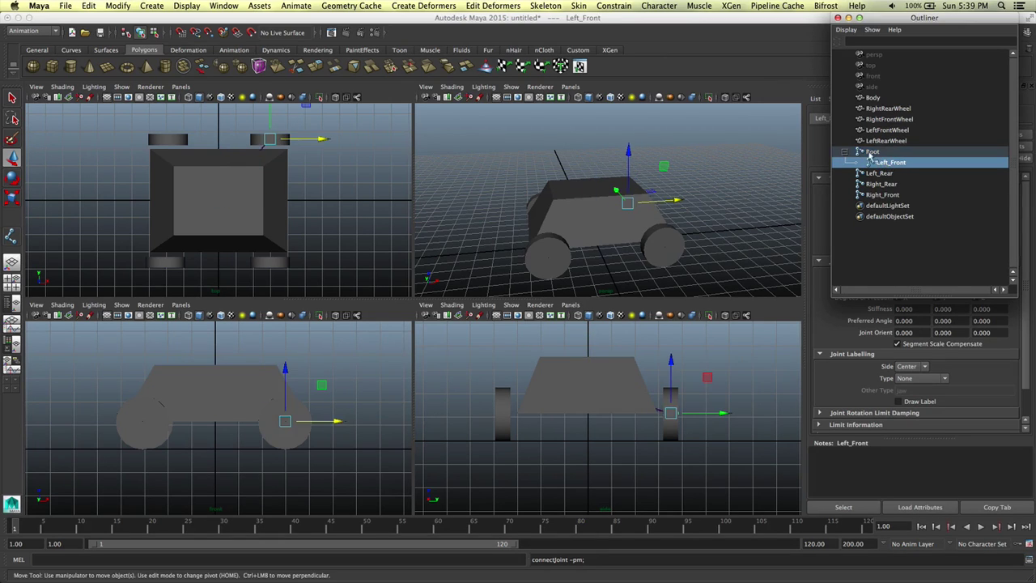
click(880, 173)
ctrl+click(873, 152)
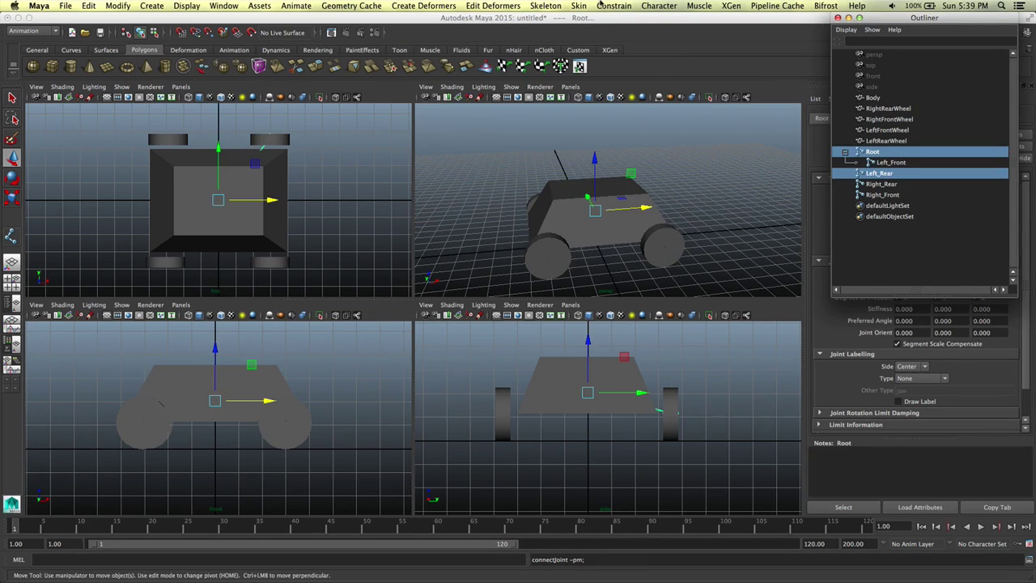
click(562, 6)
click(599, 96)
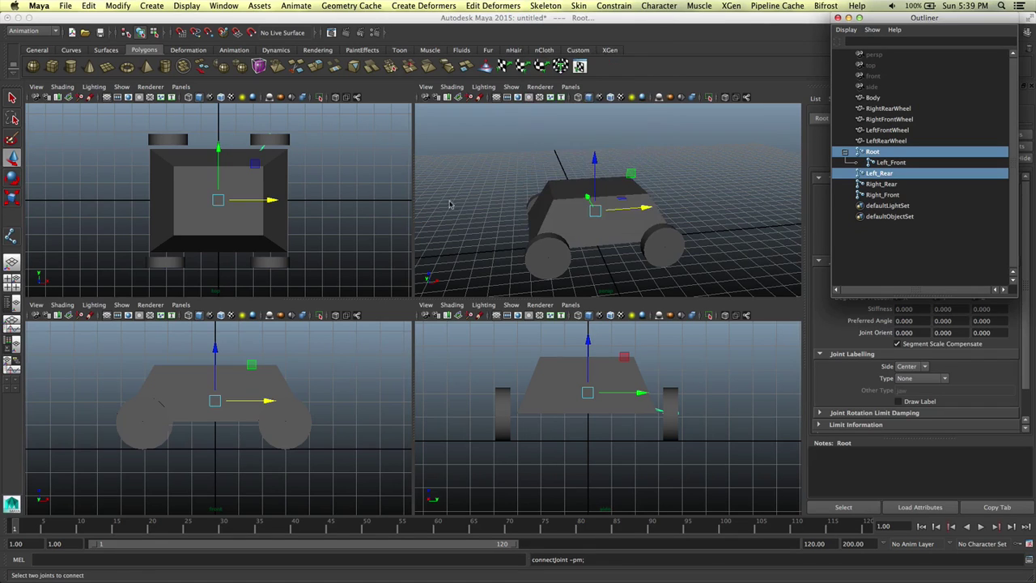
Parent Right_Rear and Right_Front under Root the same way, then reselect Root
click(880, 184)
ctrl+click(873, 151)
click(557, 5)
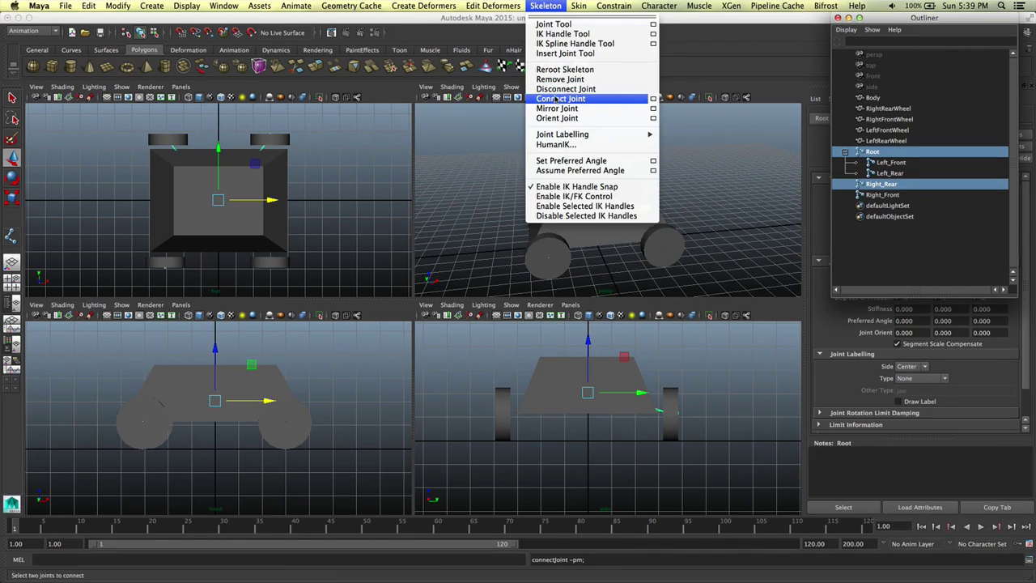
click(599, 95)
click(882, 195)
ctrl+click(873, 152)
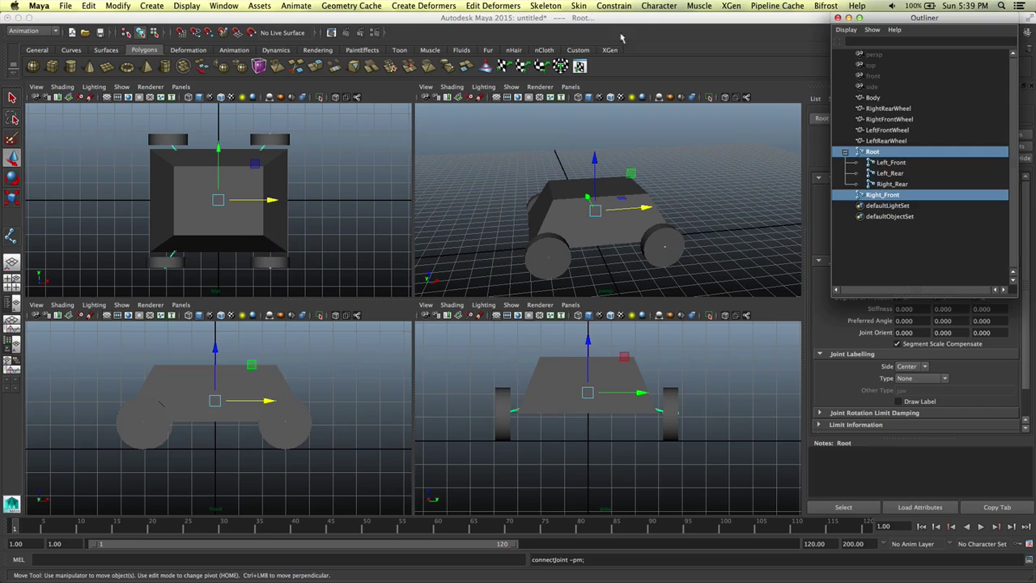
click(546, 5)
click(599, 96)
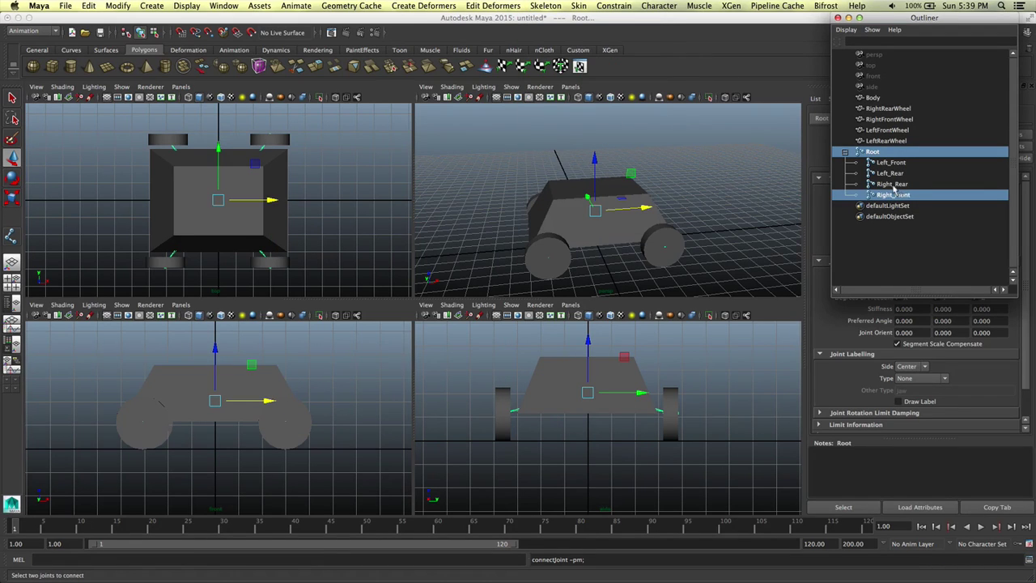
click(872, 153)
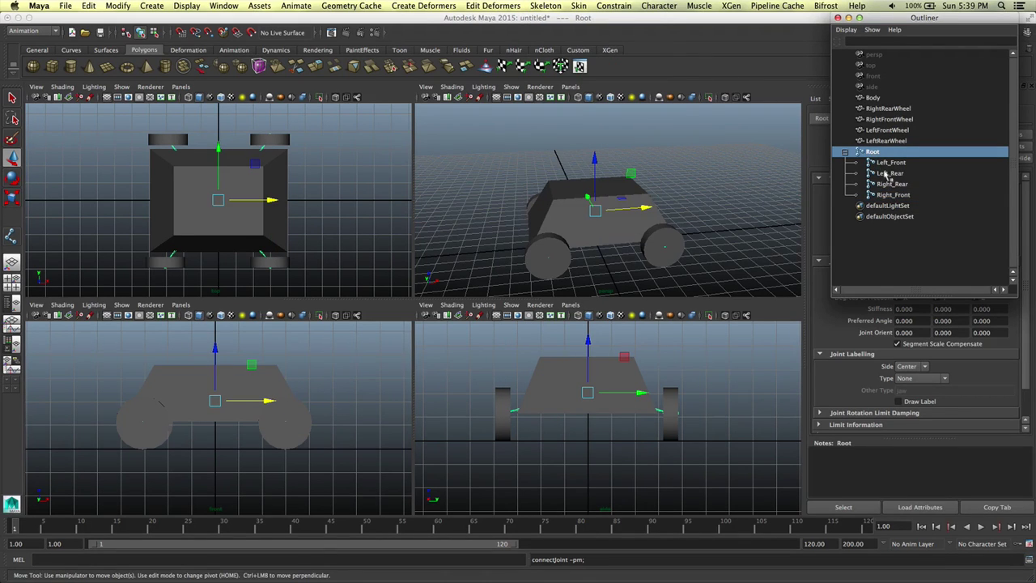
click(885, 164)
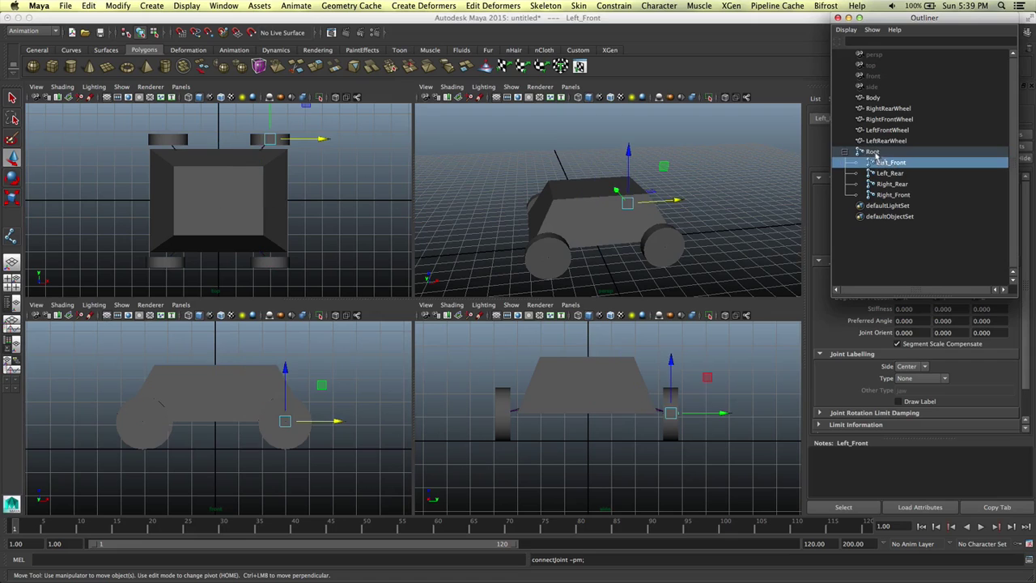
click(873, 153)
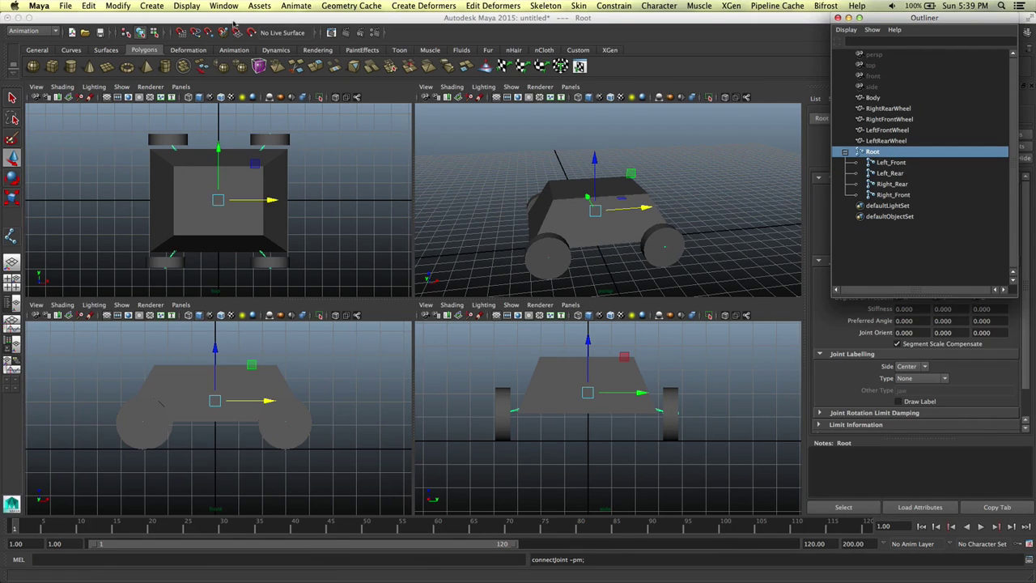
Switch the top view's shading to X-Ray, then select the Root joint
click(63, 87)
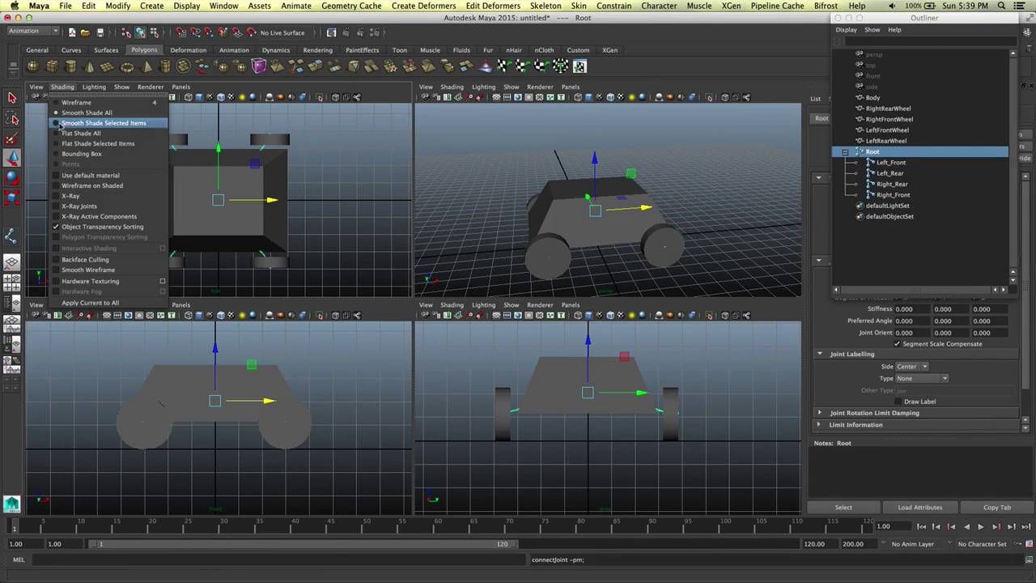
click(81, 133)
click(79, 110)
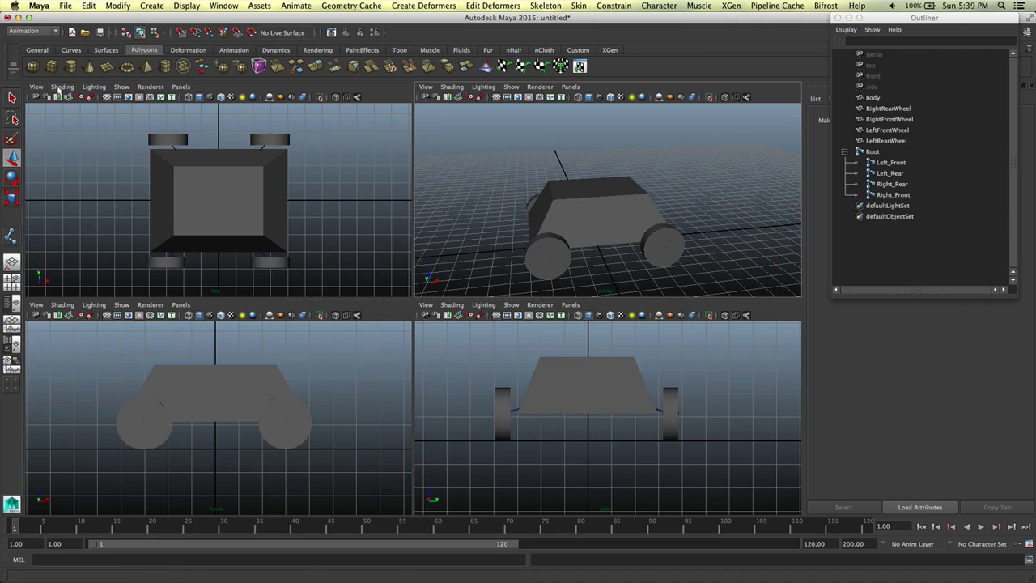
click(56, 88)
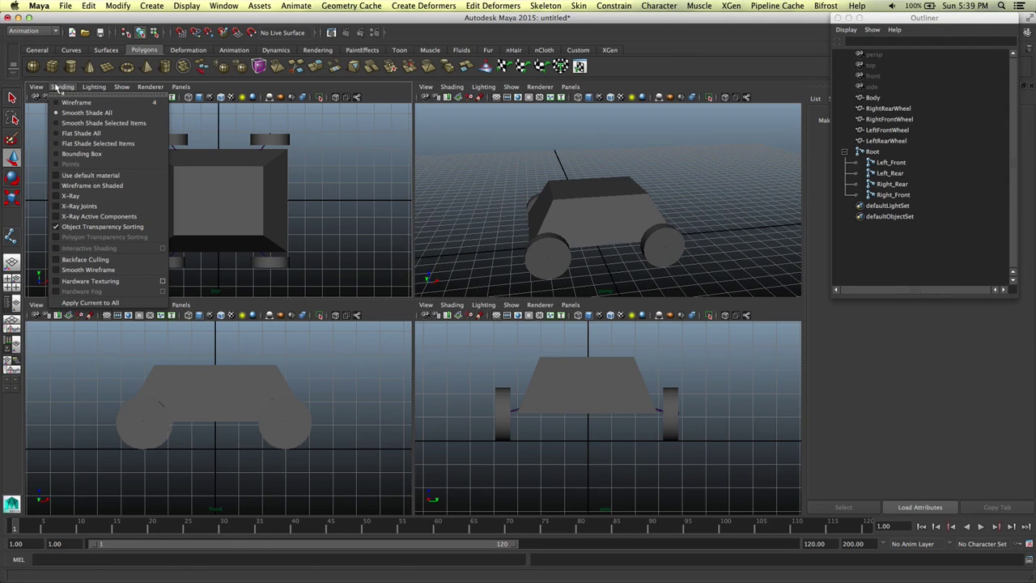
click(69, 196)
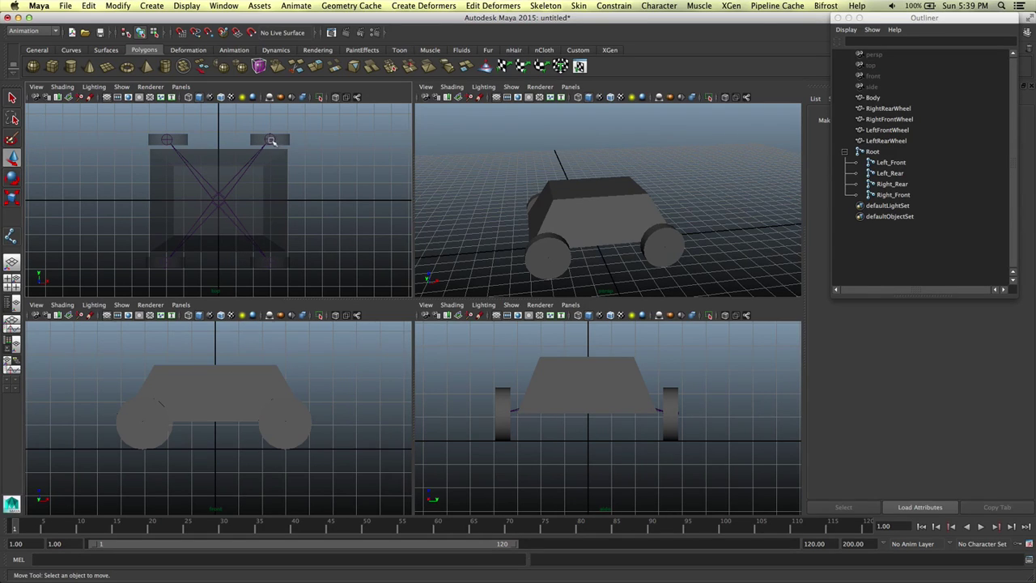
click(873, 151)
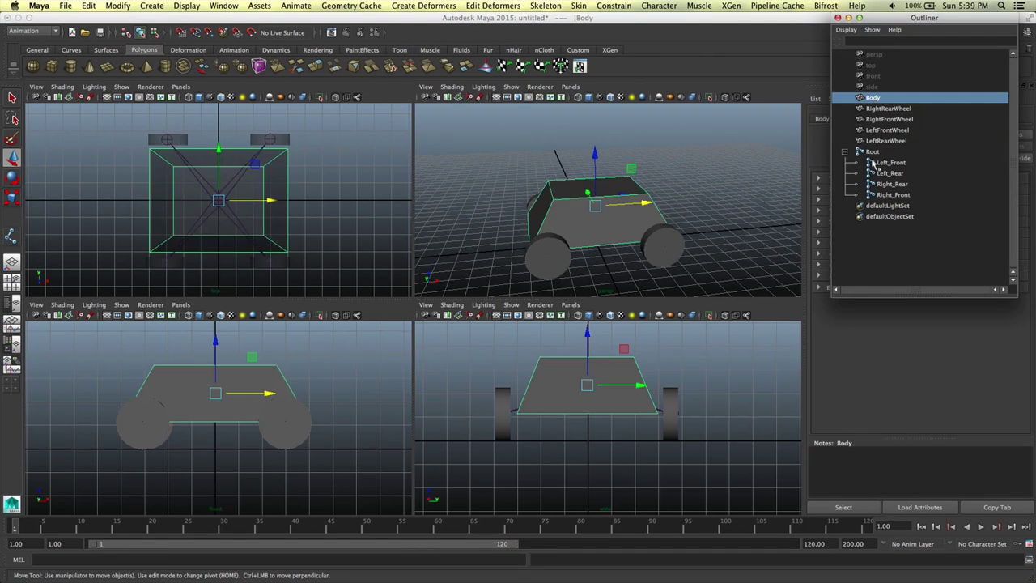
Smooth-bind Body to Root with Selected joints, Closest distance and Classic linear skinning
ctrl+click(873, 98)
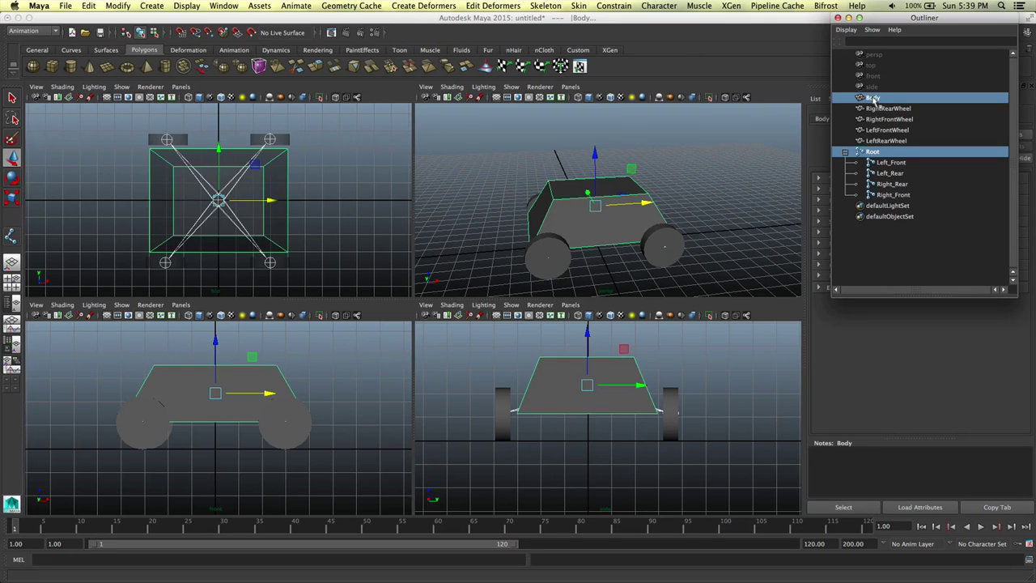
click(580, 6)
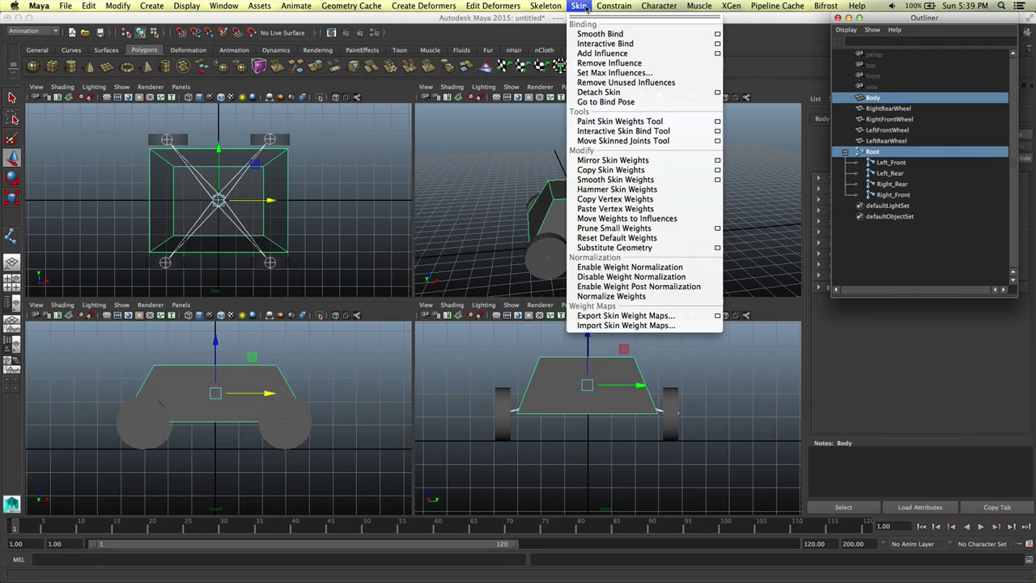
click(717, 37)
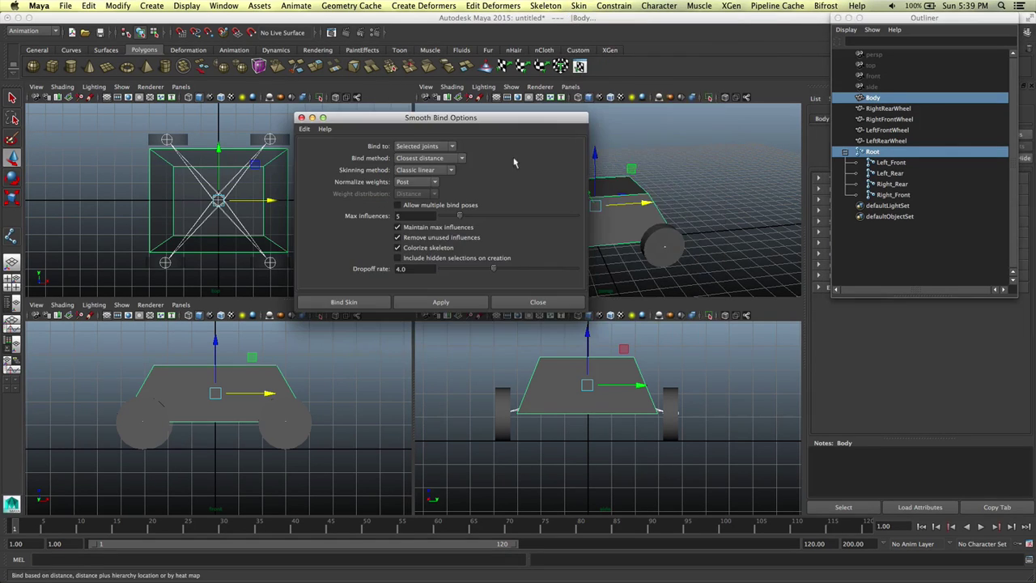
click(433, 148)
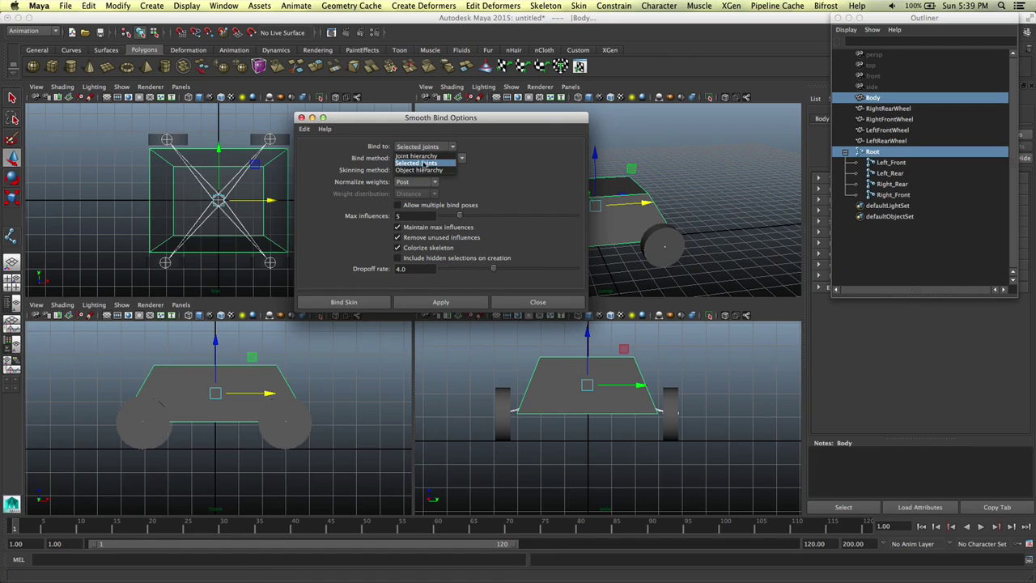
click(424, 165)
click(427, 158)
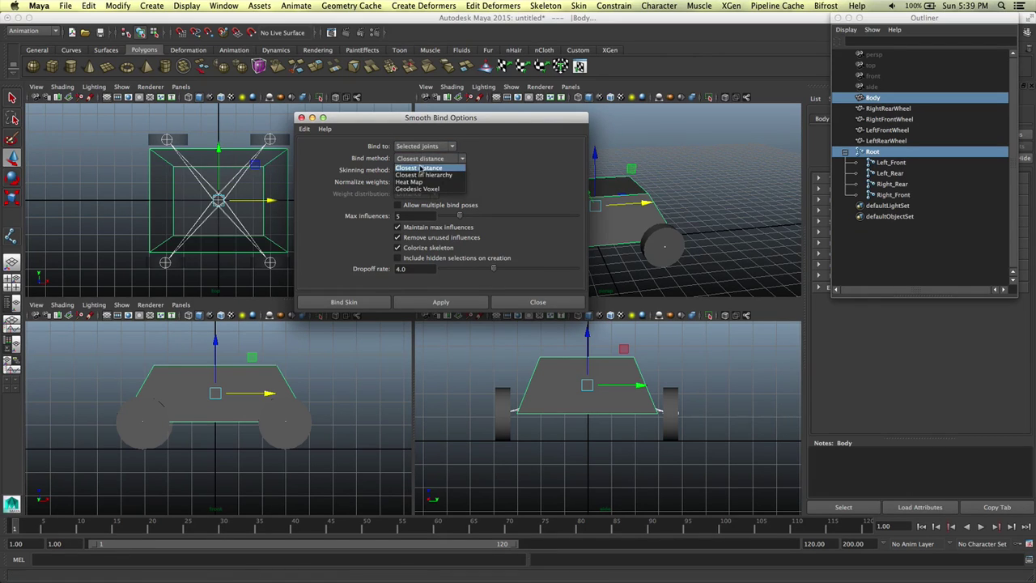
click(421, 159)
click(418, 172)
click(416, 173)
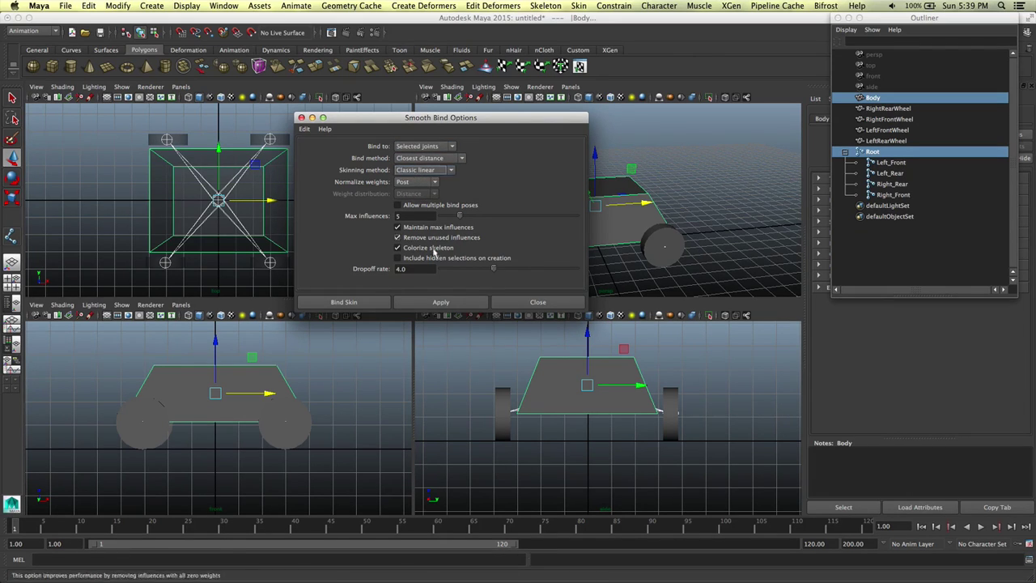
click(344, 302)
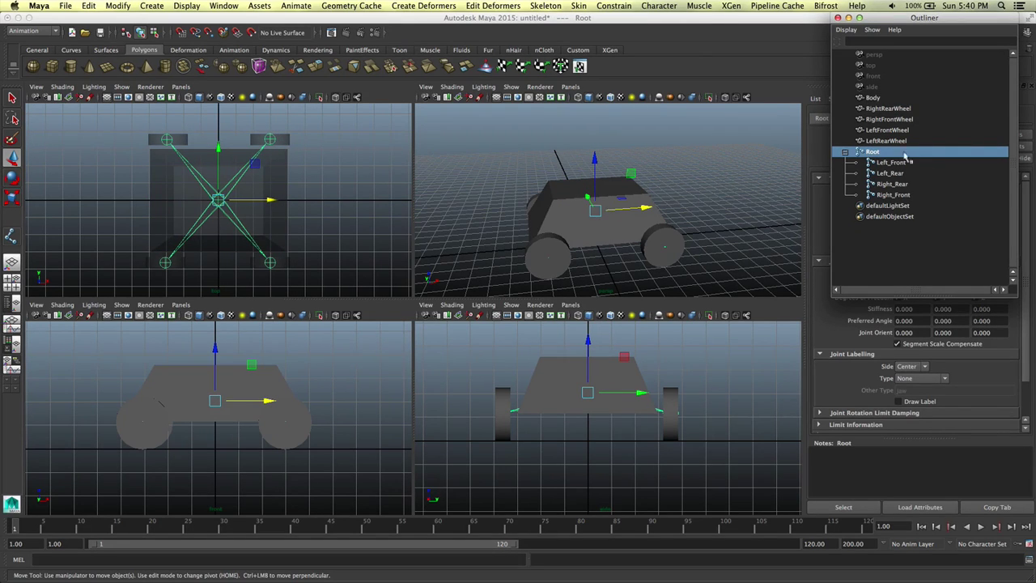
Smooth-bind LeftFrontWheel to Left_Front and LeftRearWheel to Left_Rear
click(883, 163)
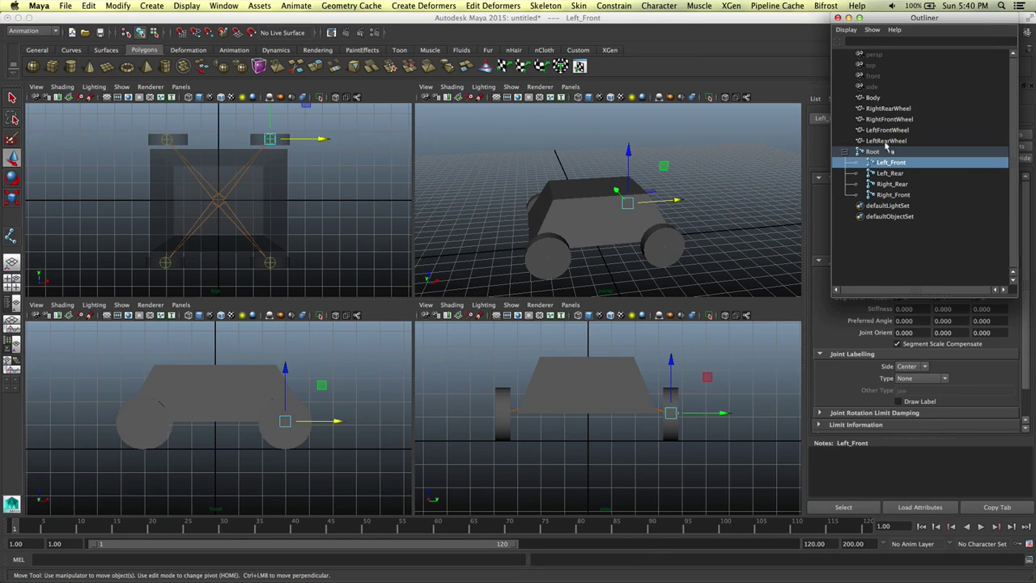
ctrl+click(887, 131)
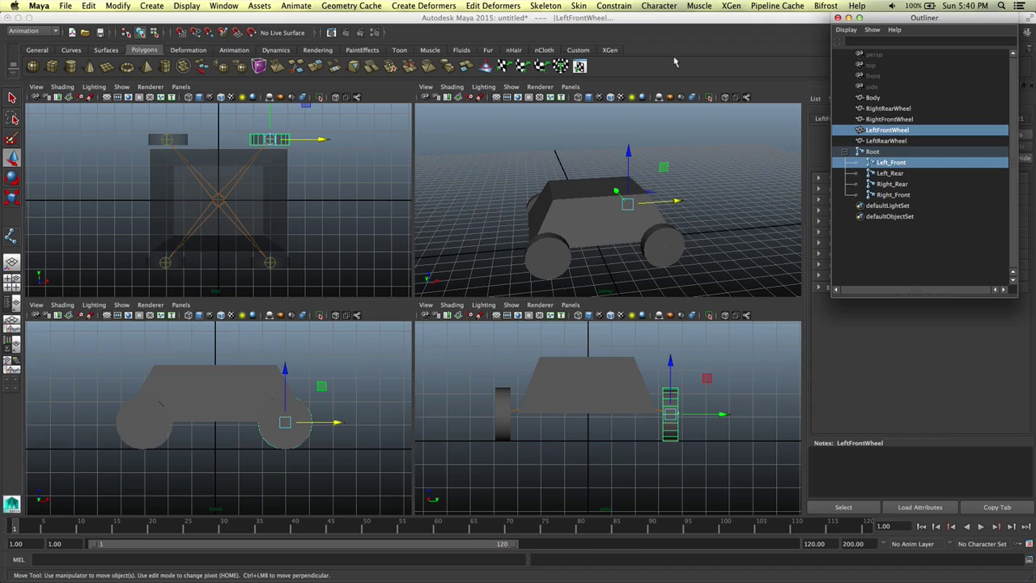
click(579, 6)
click(691, 39)
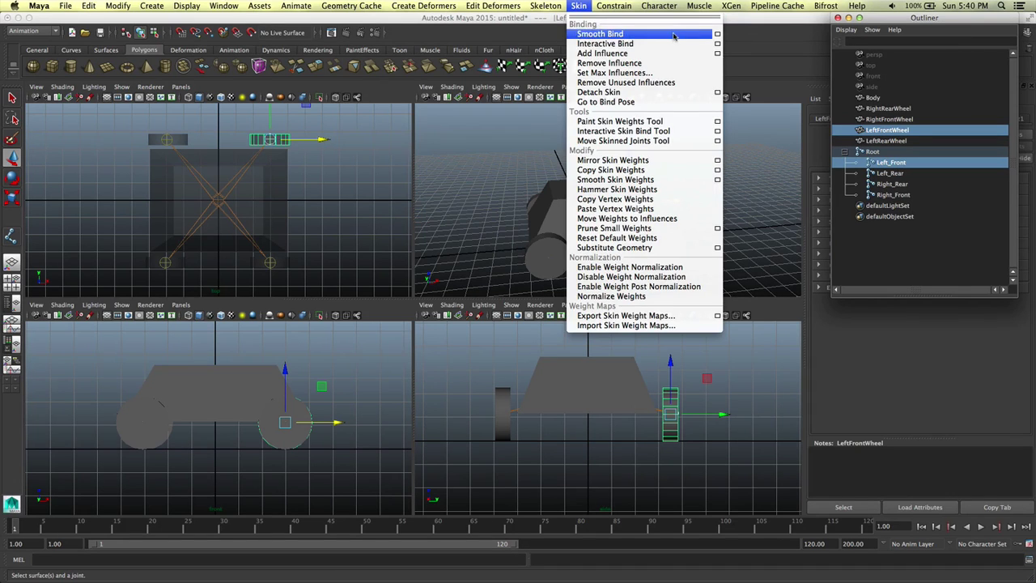
click(888, 173)
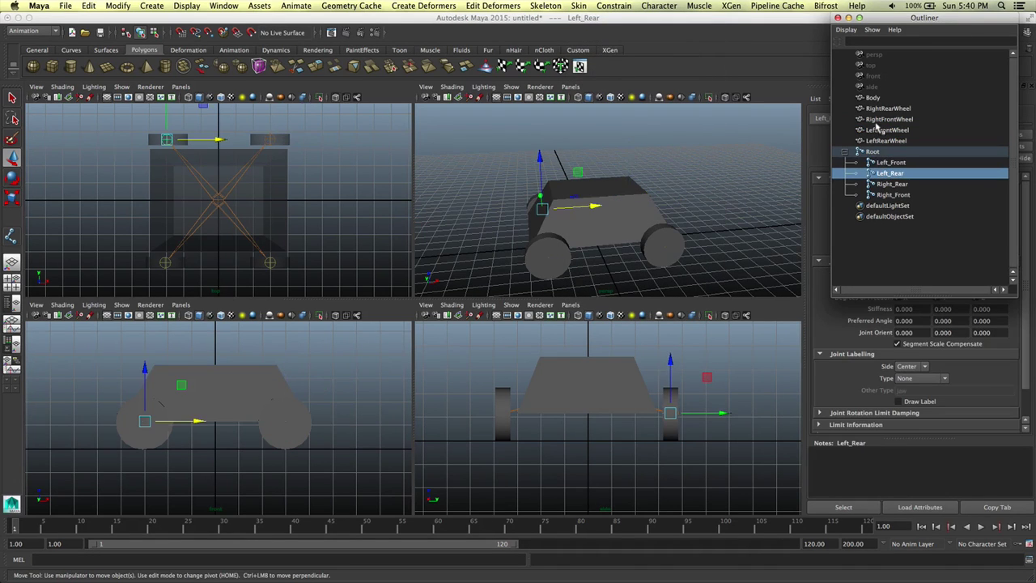
ctrl+click(882, 140)
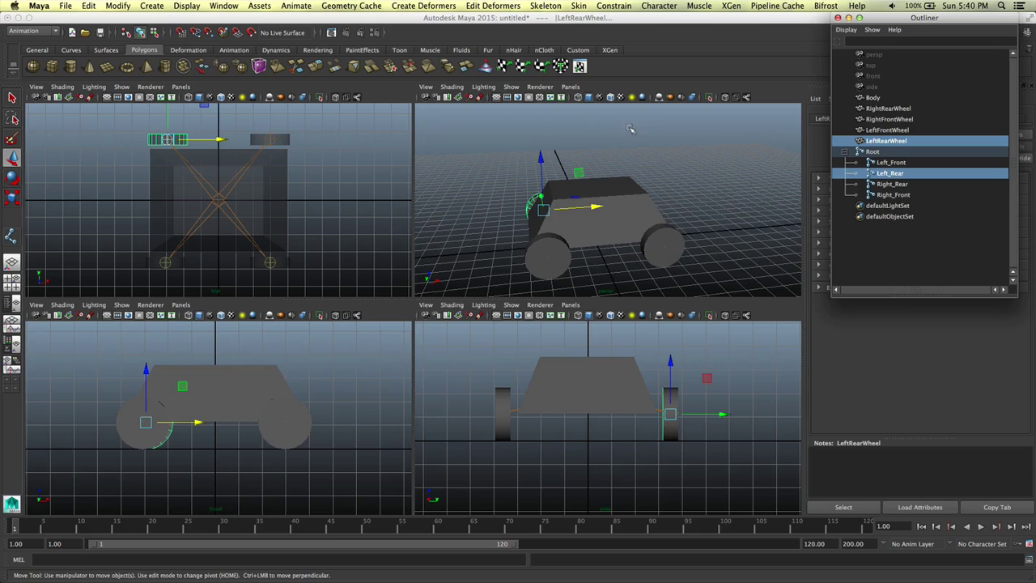
click(578, 8)
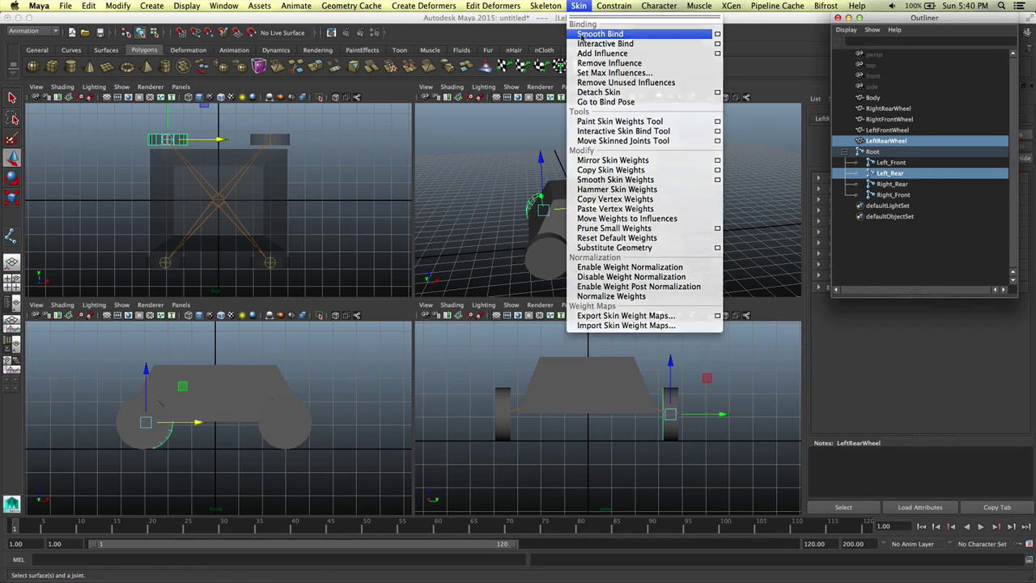
click(684, 34)
Smooth-bind RightRearWheel to Right_Rear and RightFrontWheel to Right_Front
click(882, 184)
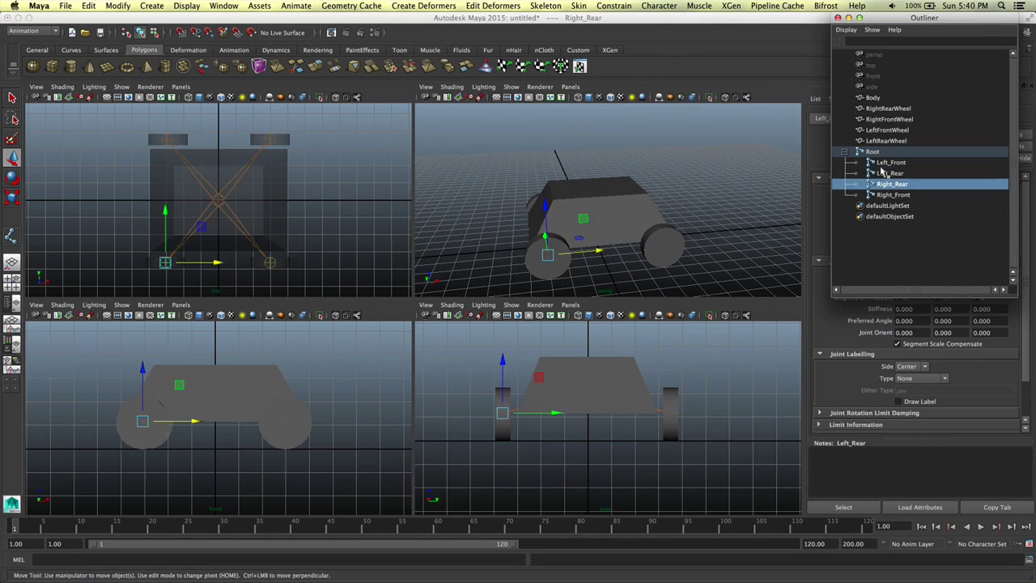
ctrl+click(888, 108)
click(579, 5)
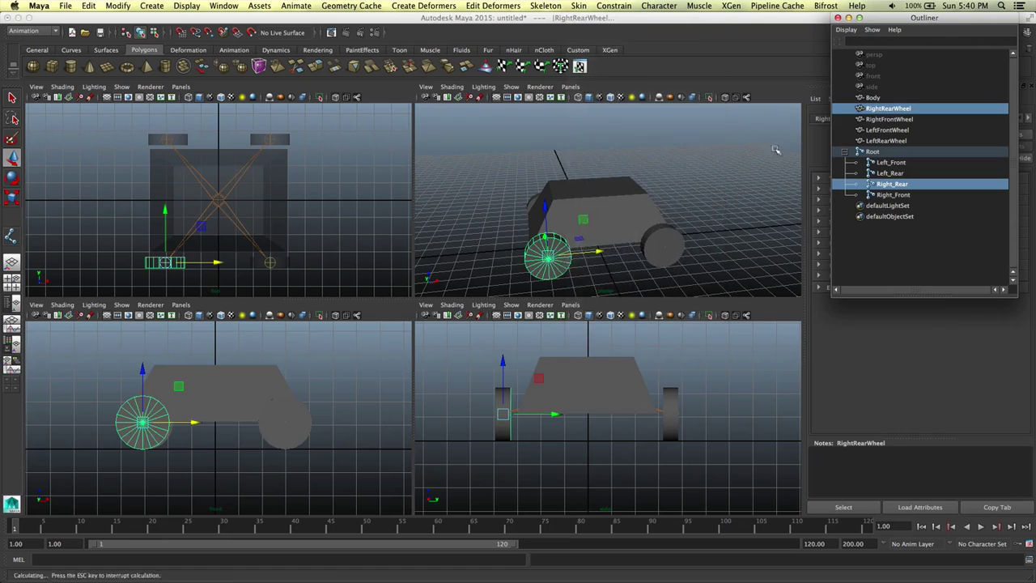
click(891, 184)
click(890, 194)
ctrl+click(889, 119)
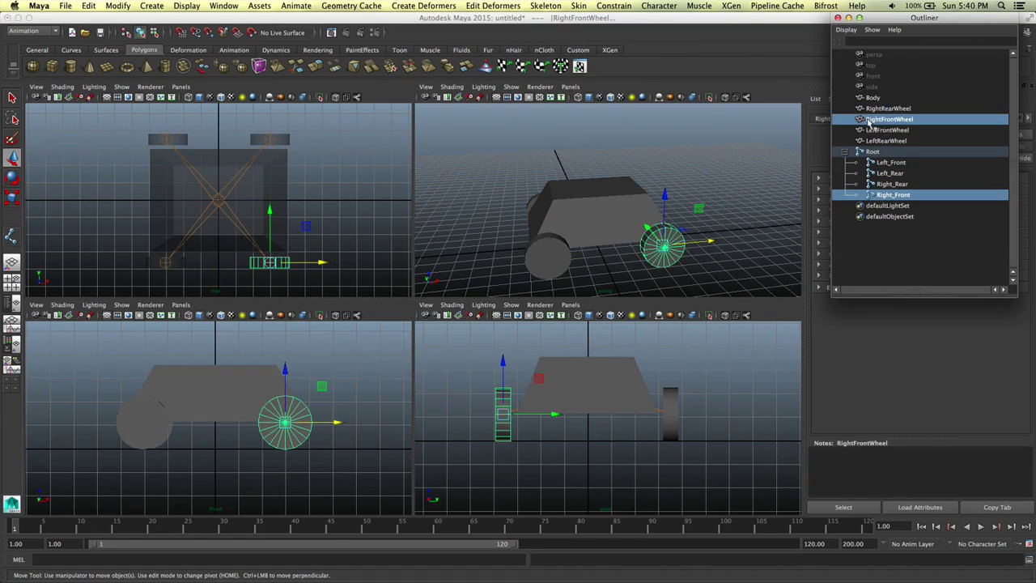
click(580, 5)
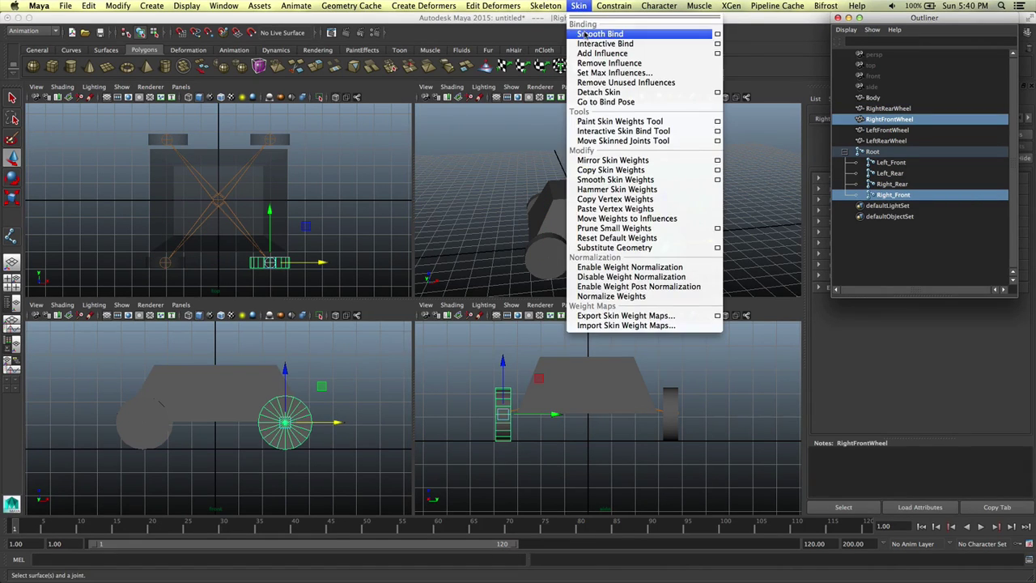
click(585, 34)
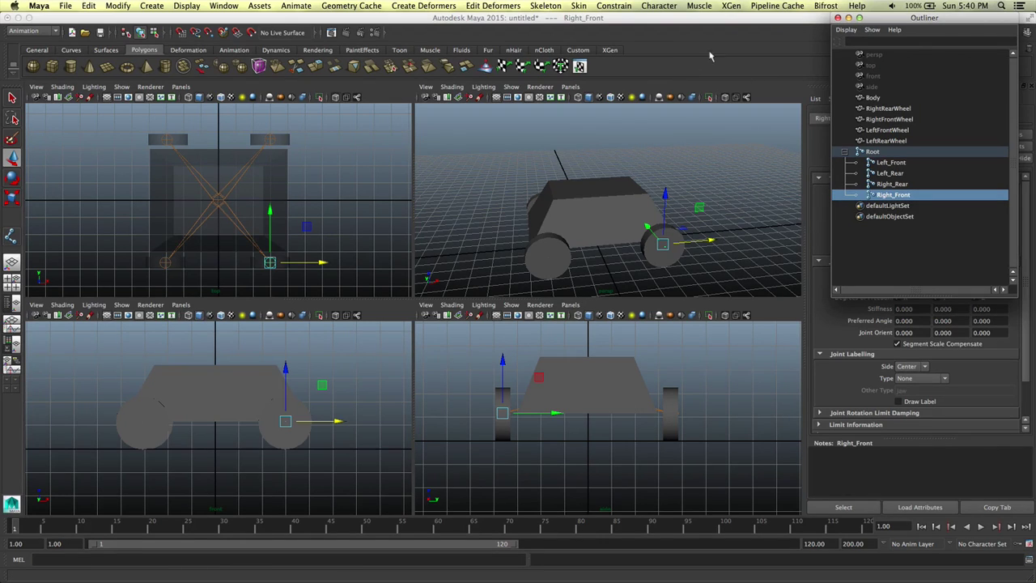
Close the Outliner and test-rotate the Right_Front joint to check the wheel turns with it
click(838, 17)
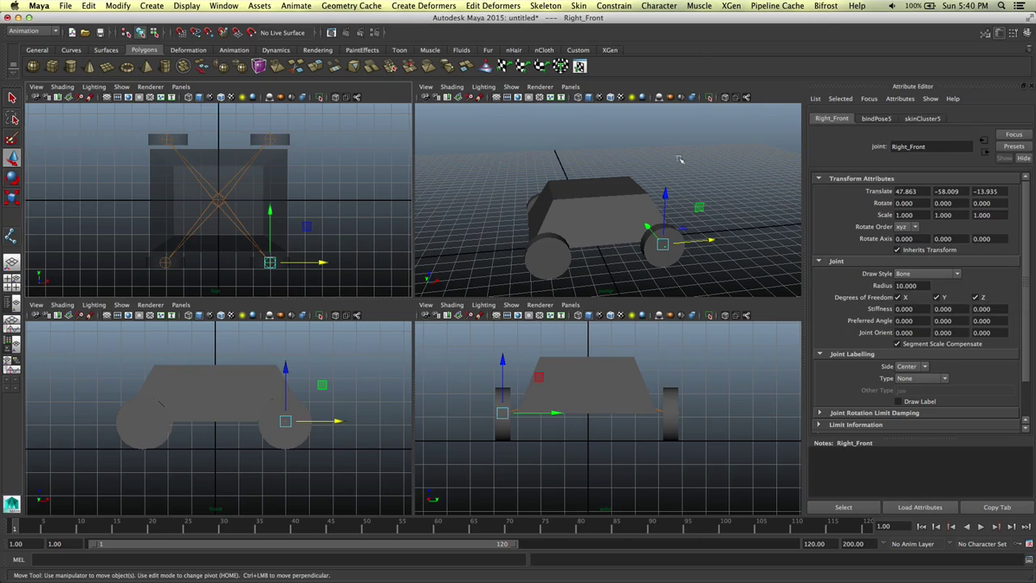
click(664, 244)
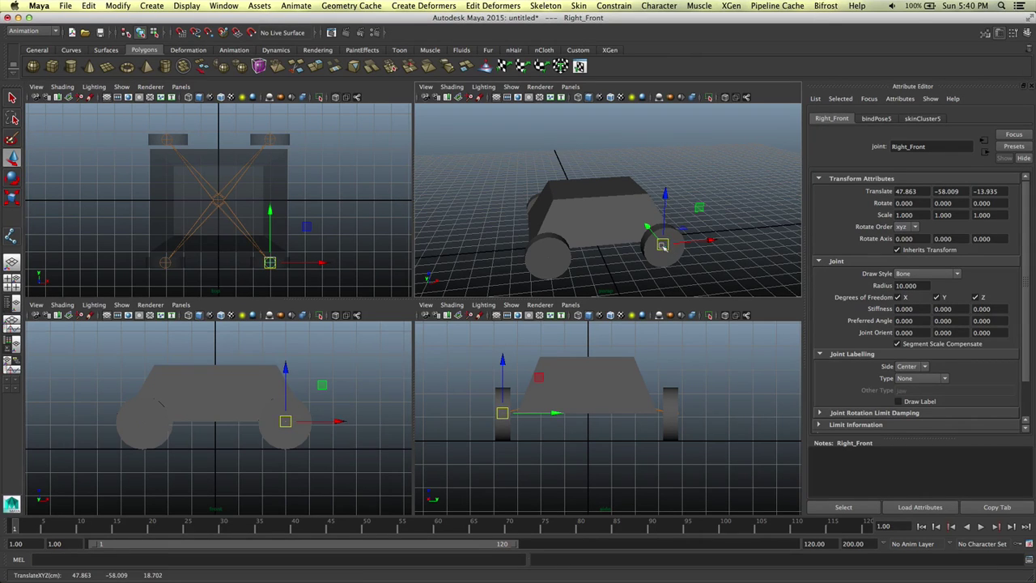
key(e)
drag(676, 212, 558, 226)
Undo the test turn, zero Right_Front's rotation values, and select the Right_Rear joint
key(ctrl+z)
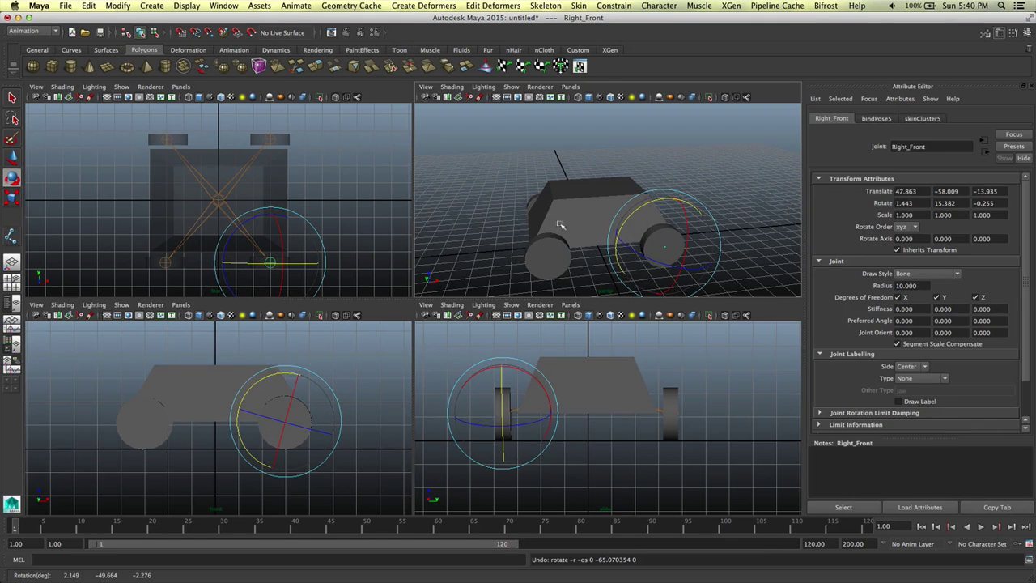
key(ctrl+z)
double_click(924, 204)
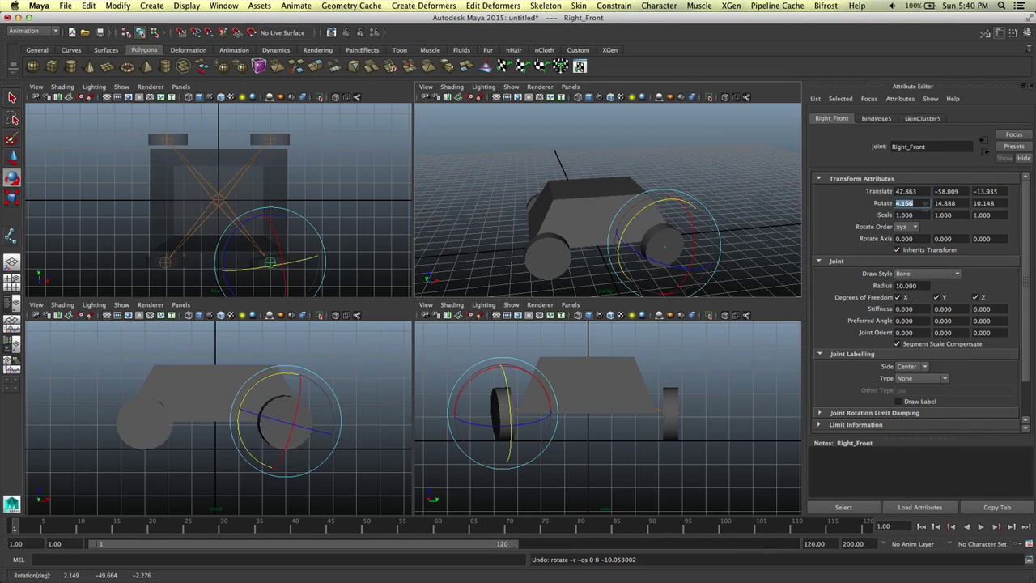
text(0)
key(Tab)
text(0)
key(Tab)
text(0)
key(Return)
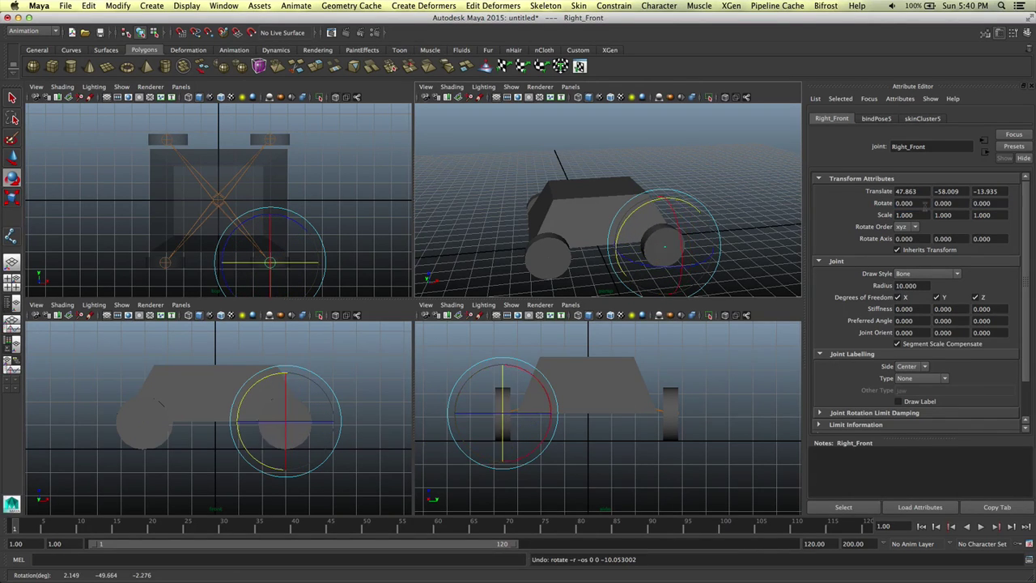
click(547, 258)
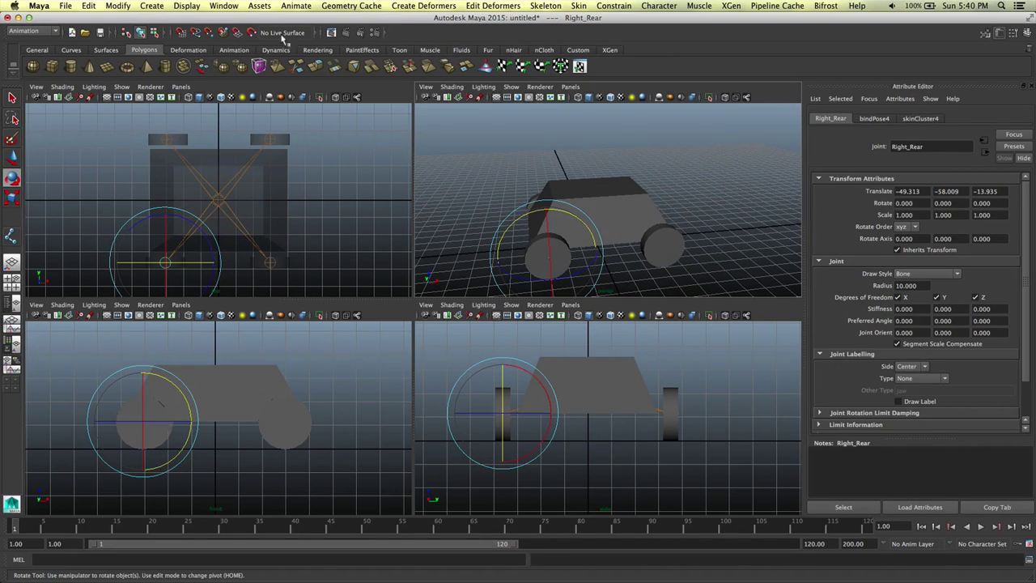
click(226, 6)
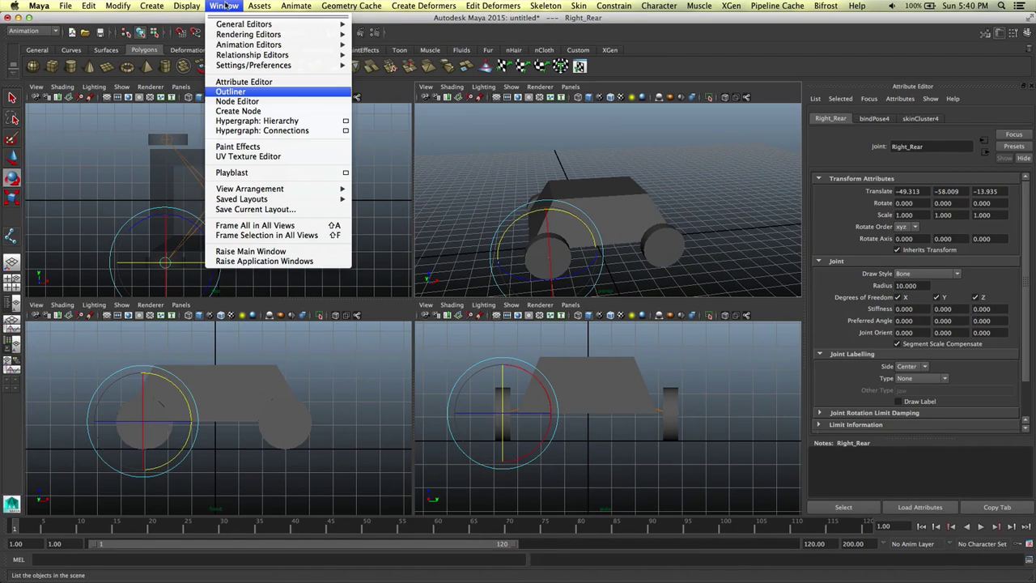
click(241, 92)
click(845, 151)
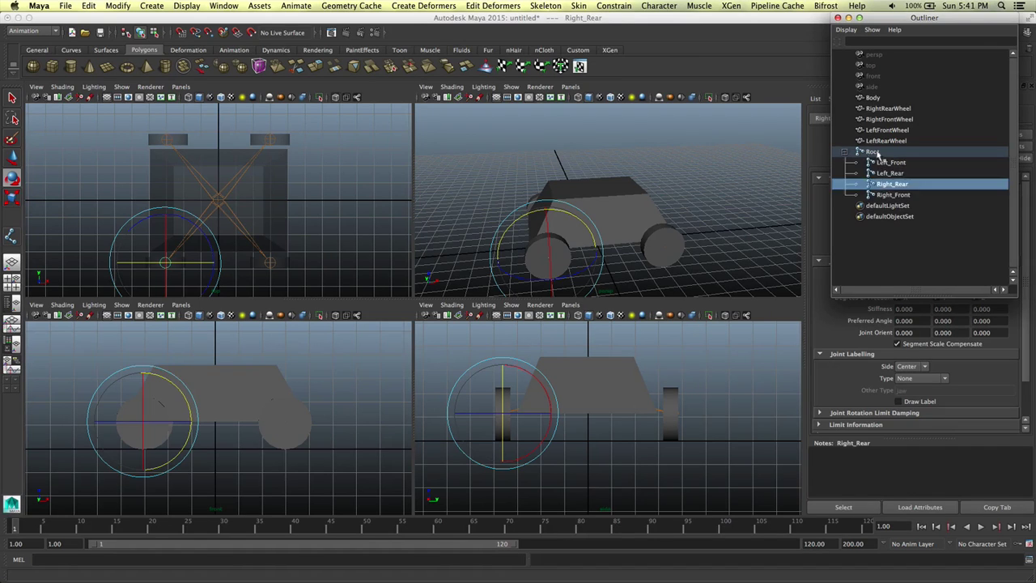
click(874, 151)
click(598, 168)
key(w)
drag(597, 169, 621, 158)
key(z)
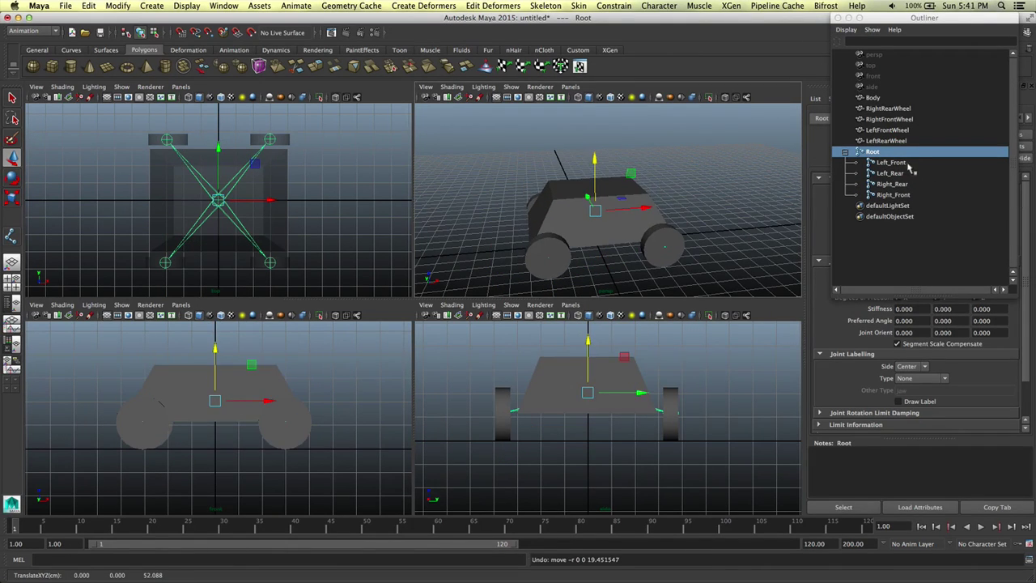
click(908, 165)
key(e)
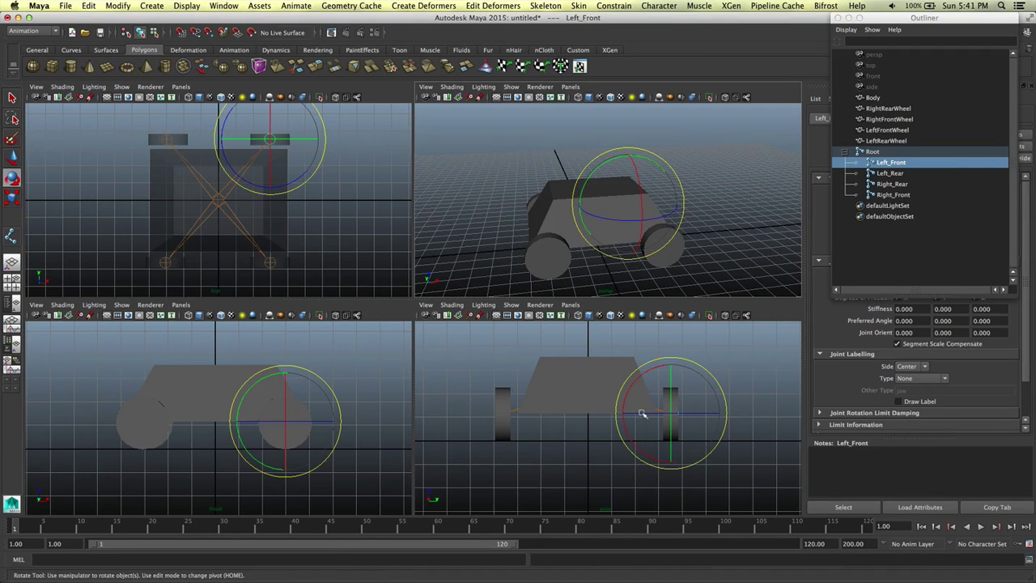
drag(641, 414, 673, 369)
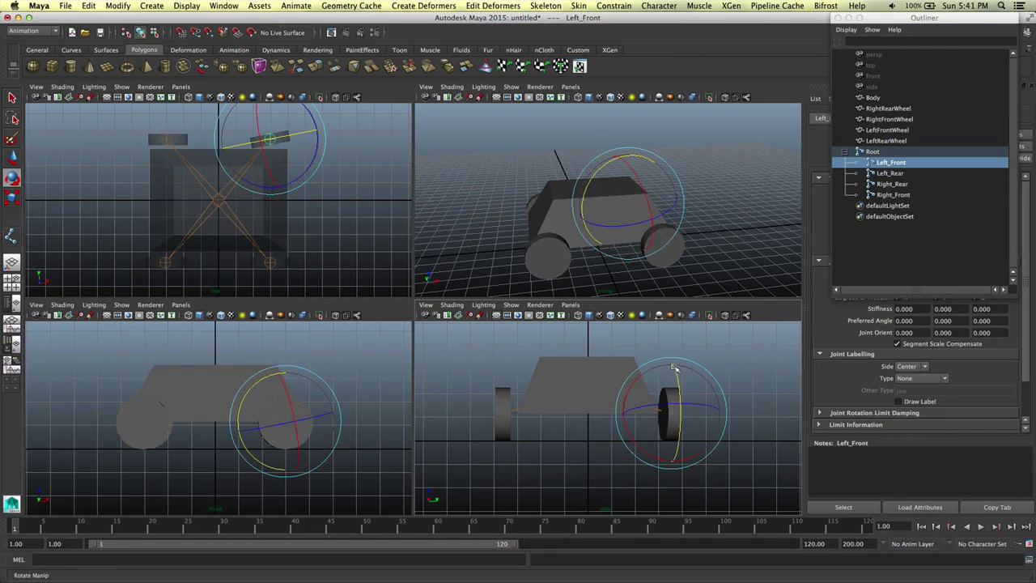
key(z)
click(891, 173)
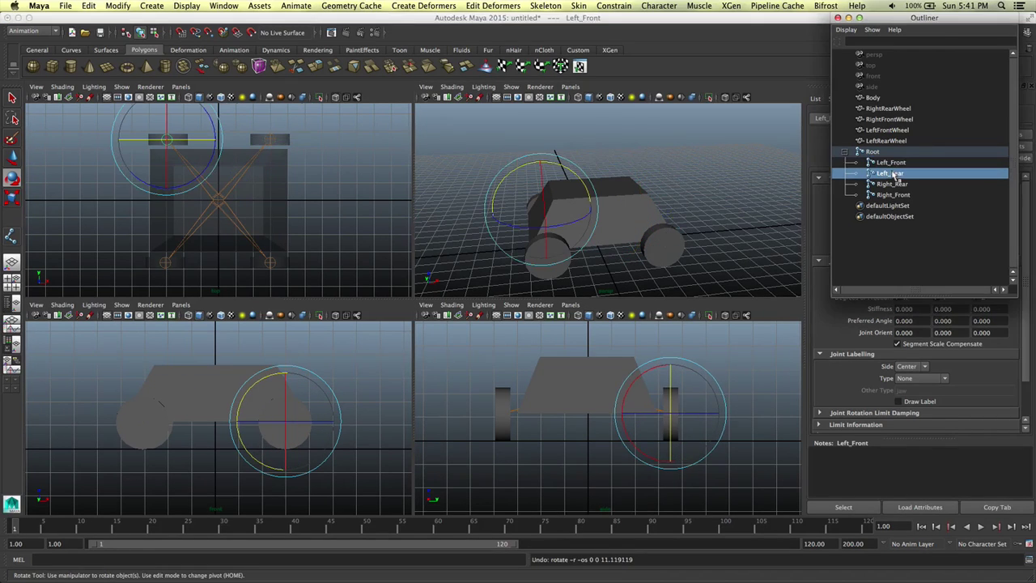
drag(536, 229, 612, 251)
key(z)
key(Right)
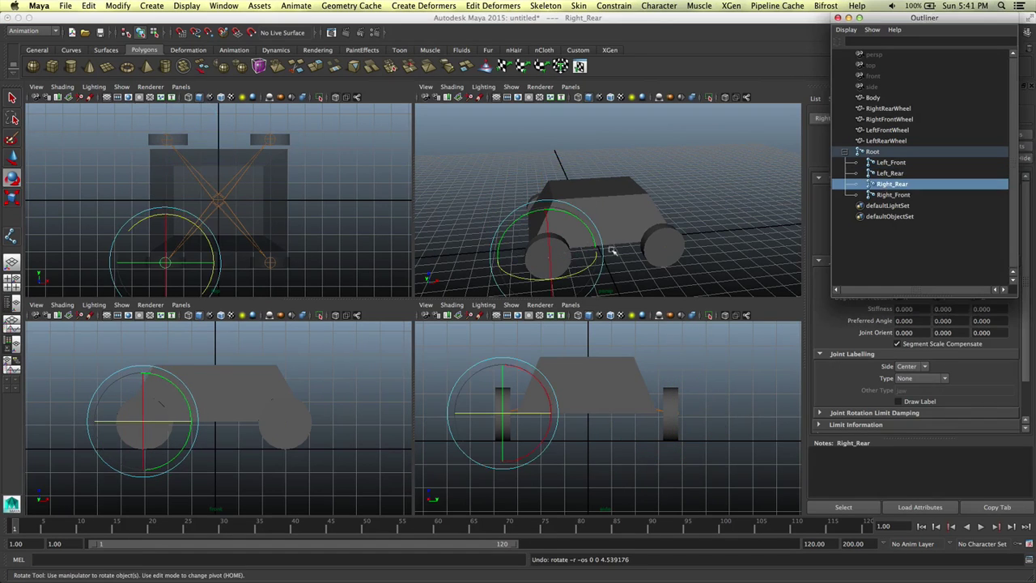
drag(528, 276, 534, 285)
key(z)
click(892, 195)
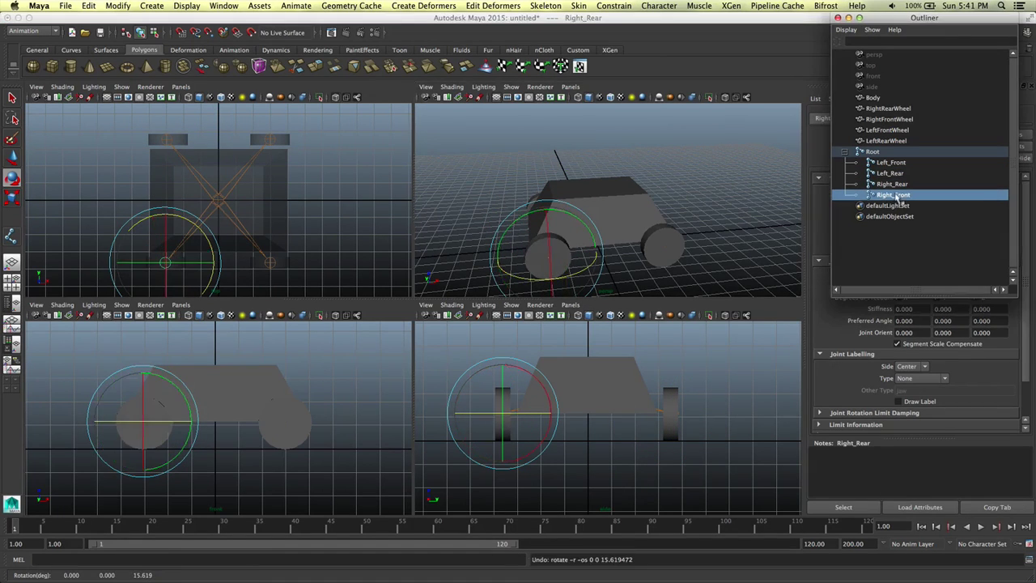
drag(676, 263, 677, 195)
key(z)
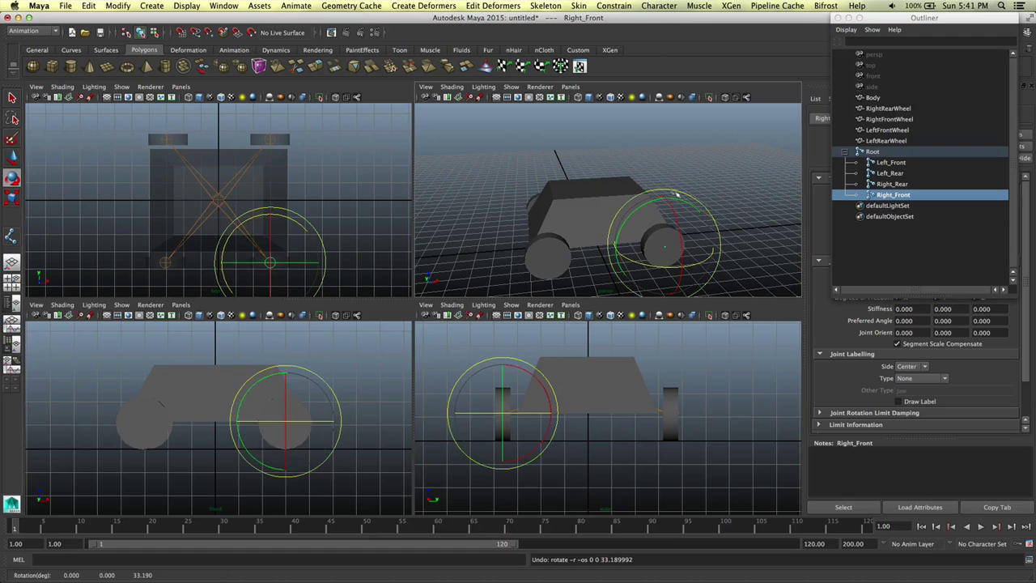
Save the scene as trapezoid_car.mb in vehicle_test, replacing the existing file
click(839, 18)
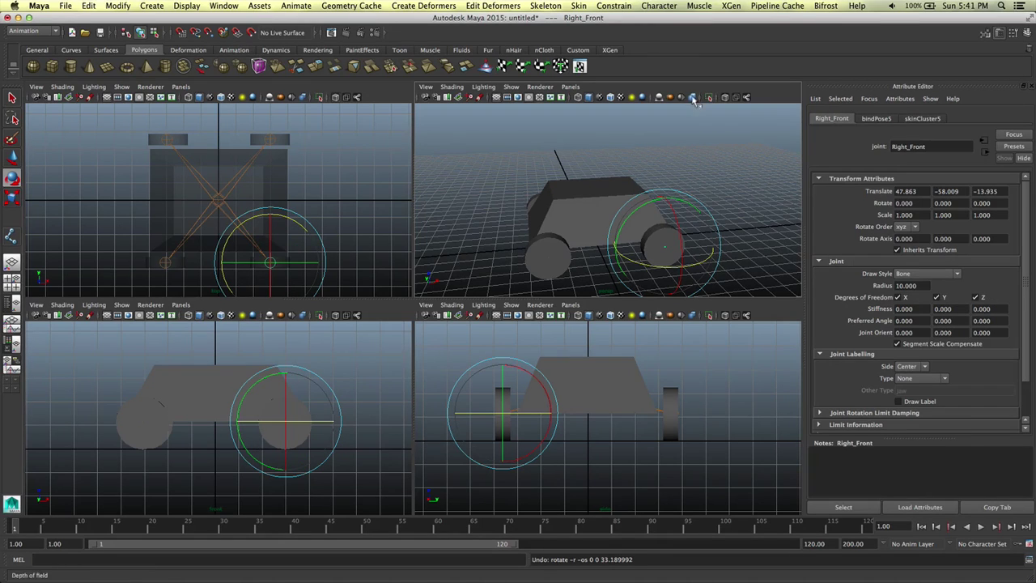
key(super+s)
double_click(208, 156)
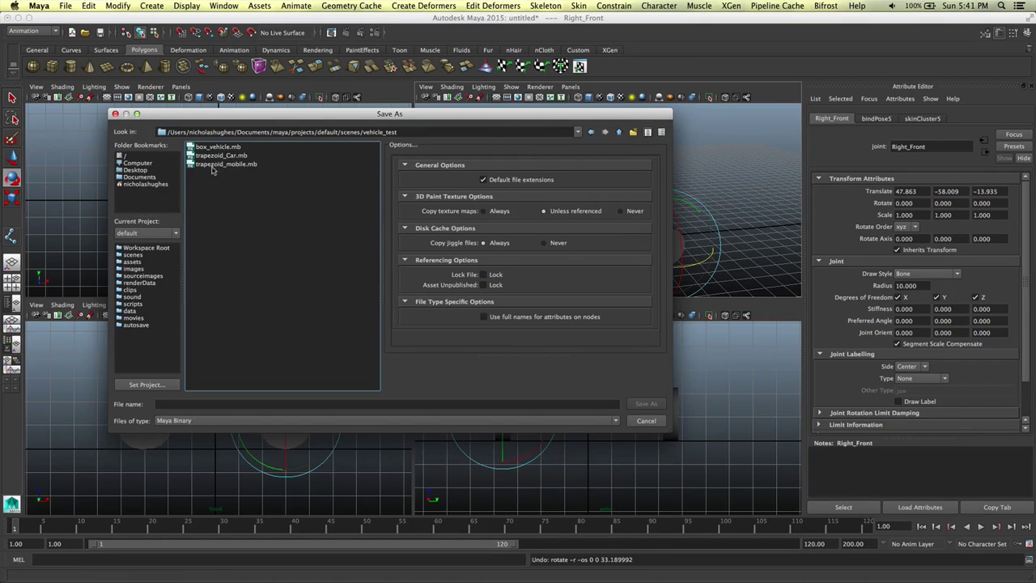
click(209, 156)
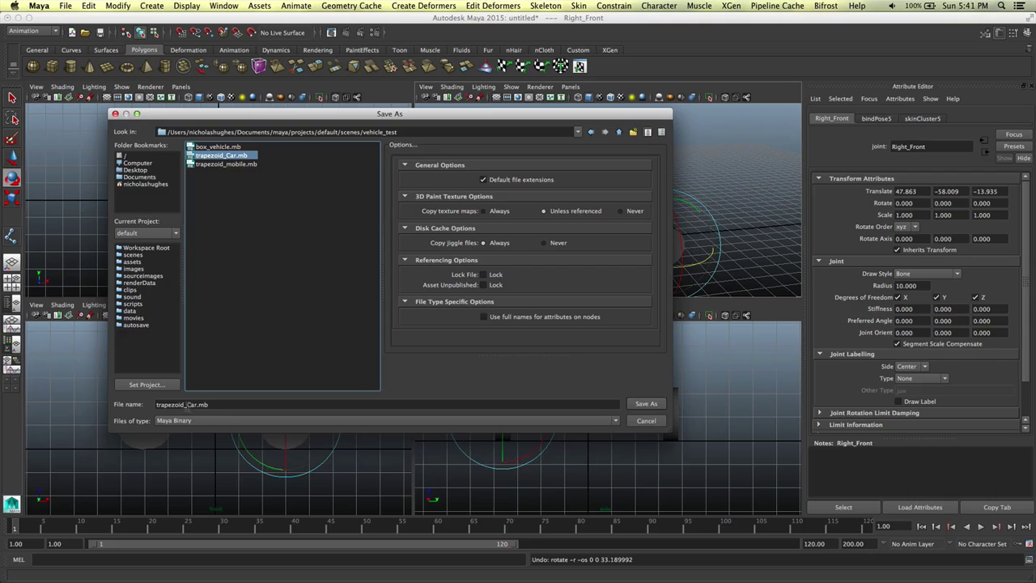
drag(186, 409, 234, 408)
text(car)
key(Return)
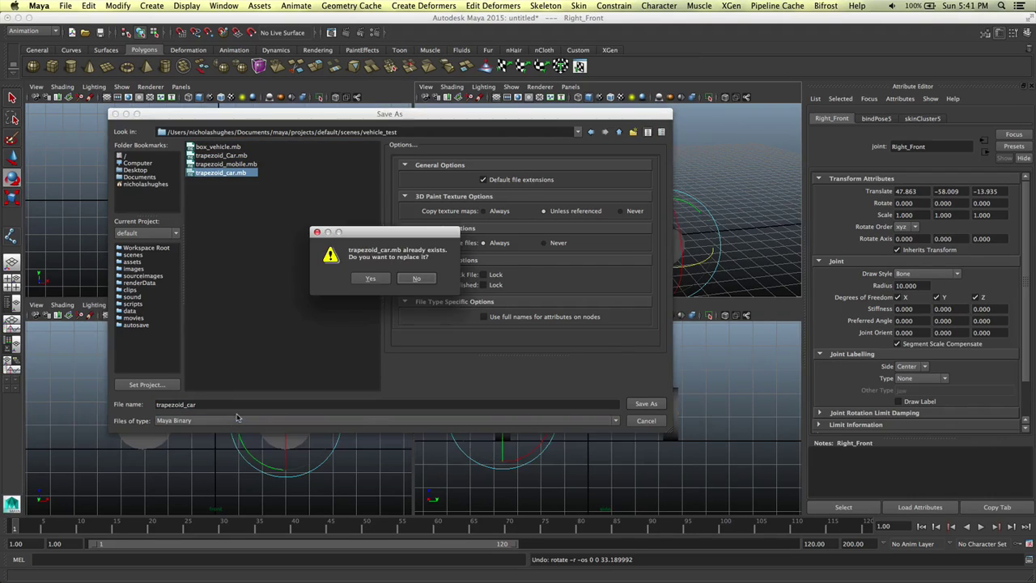
click(370, 278)
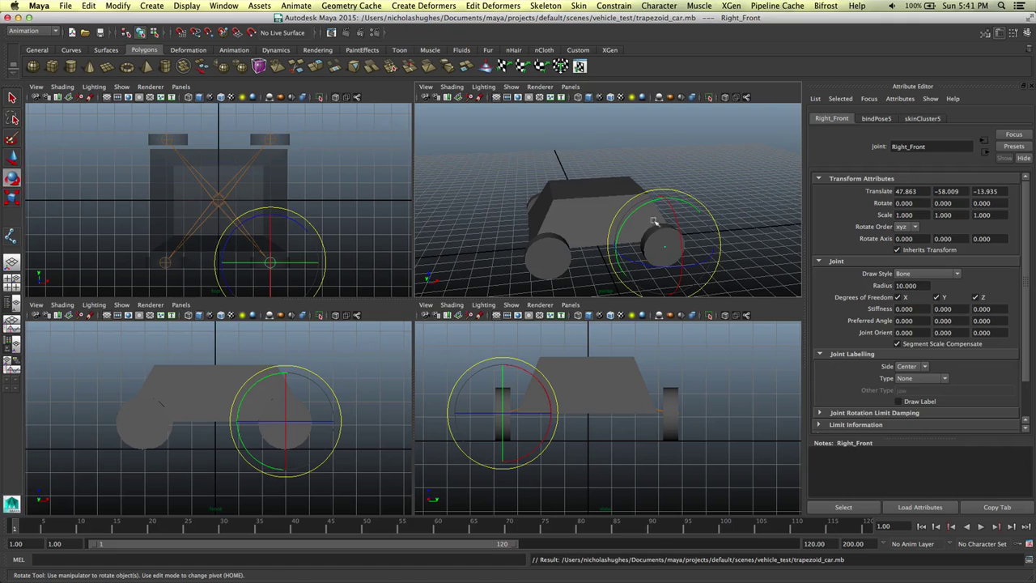
Open the File > Export All options and scroll down to the FBX settings
click(64, 6)
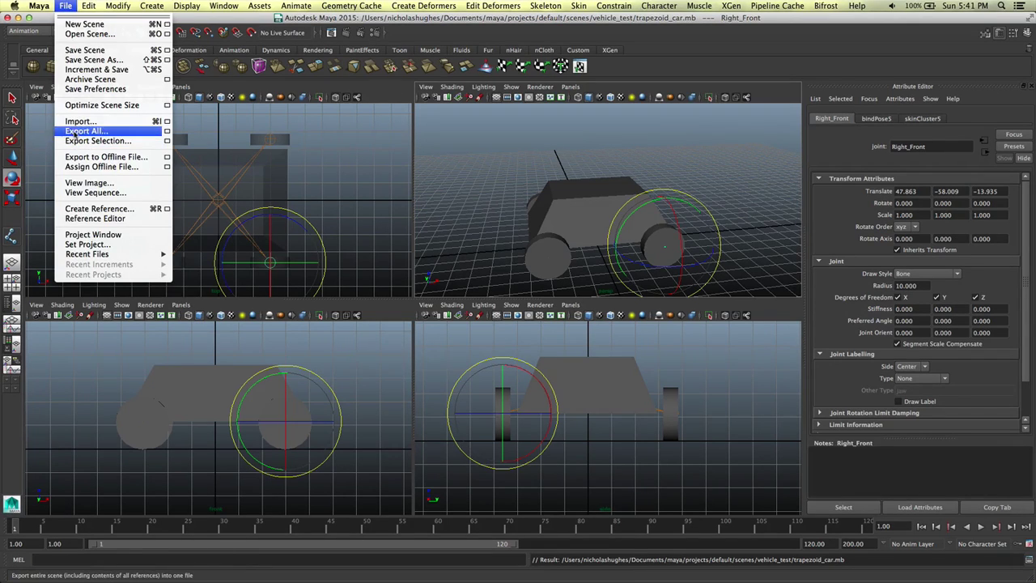
click(84, 130)
drag(449, 116, 397, 35)
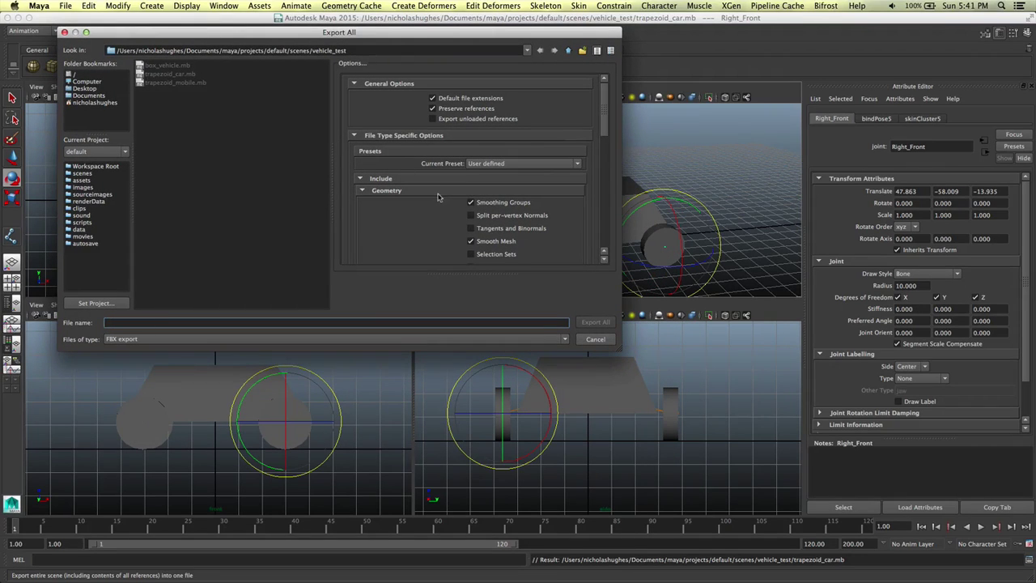
scroll(463, 173, down, 3)
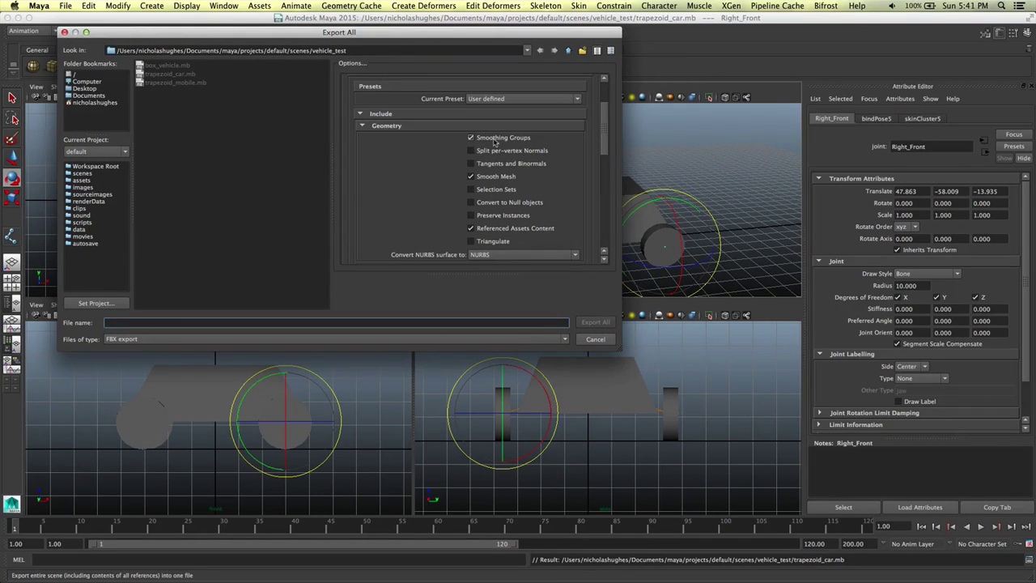
scroll(435, 167, down, 4)
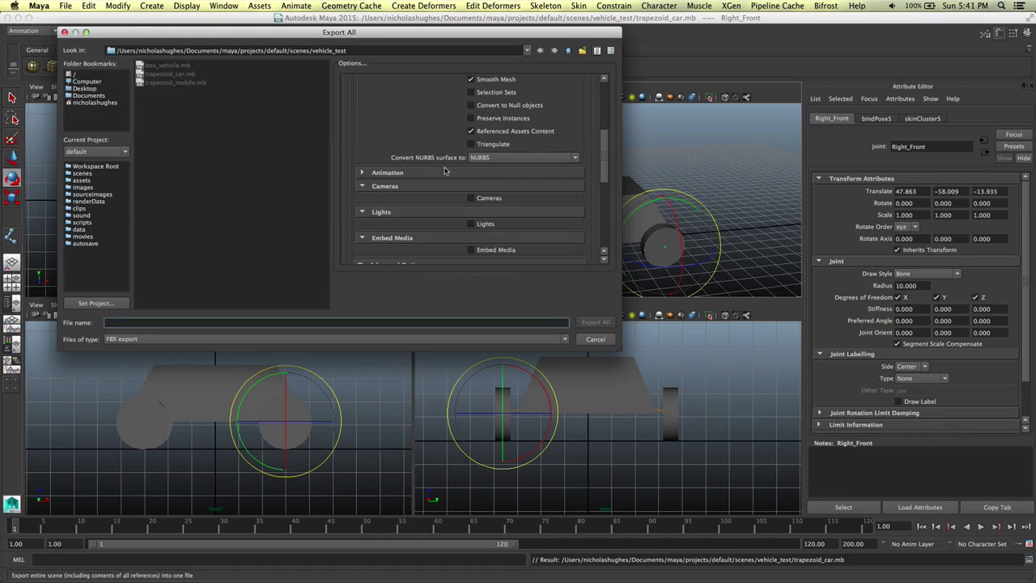
scroll(437, 197, down, 5)
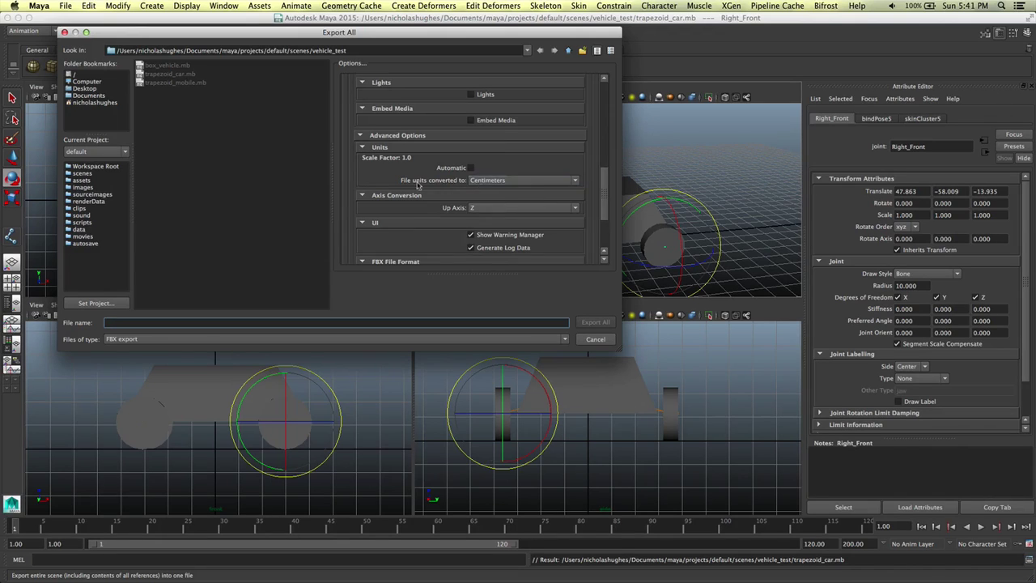
scroll(426, 174, down, 3)
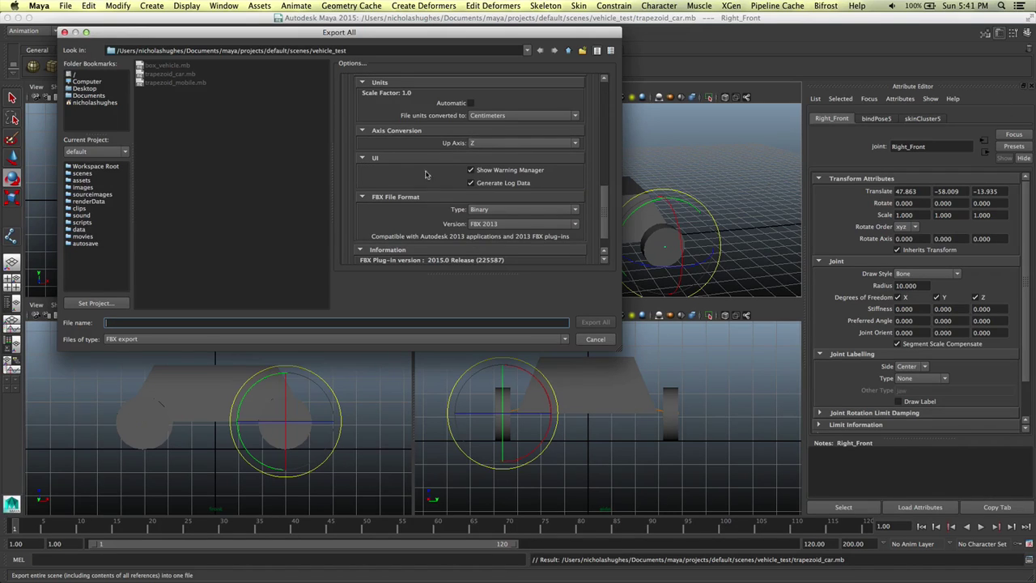
Keep the FBX file units at Centimeters and the version at FBX 2013
click(543, 121)
click(510, 134)
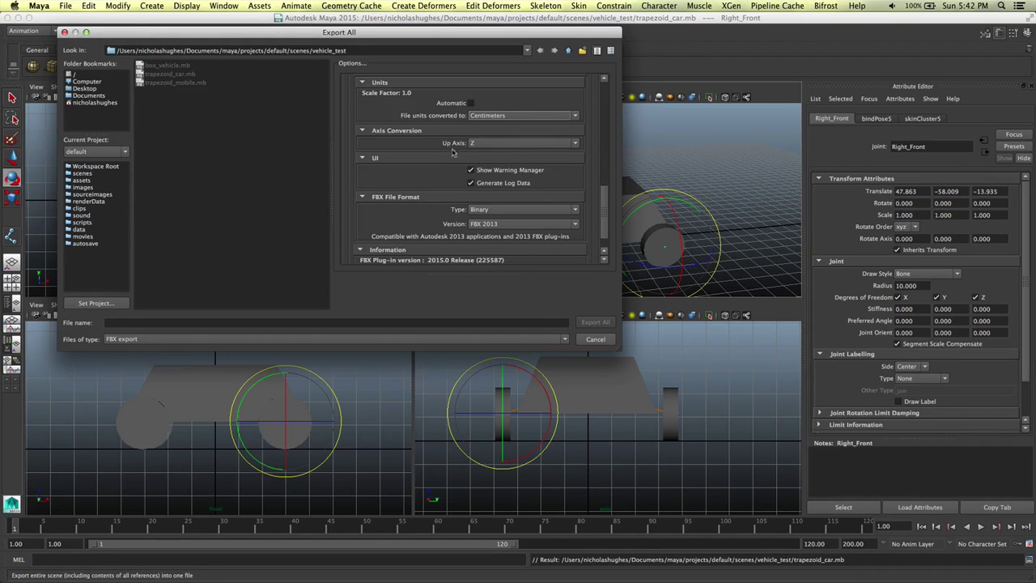
scroll(442, 186, down, 1)
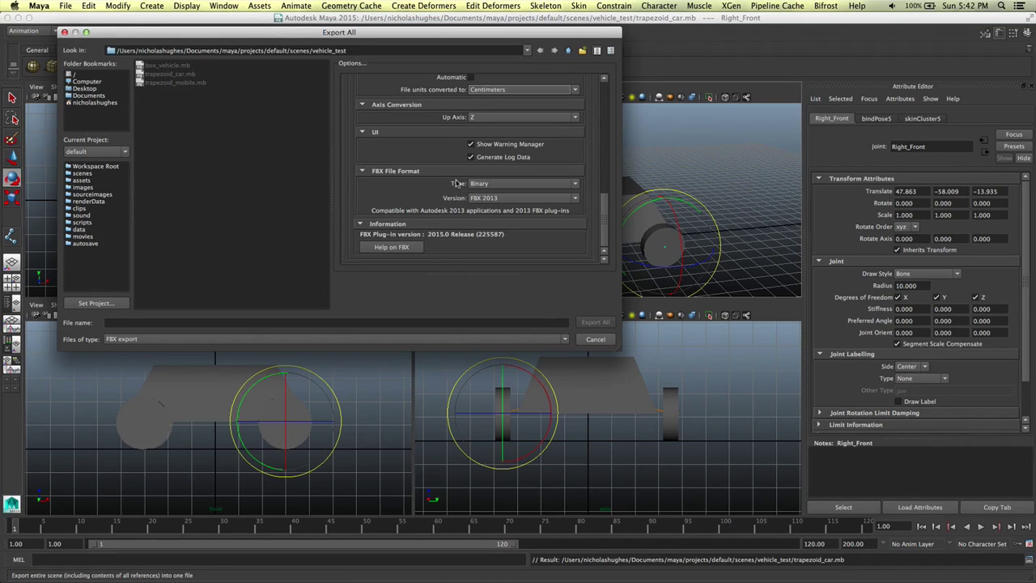
click(505, 199)
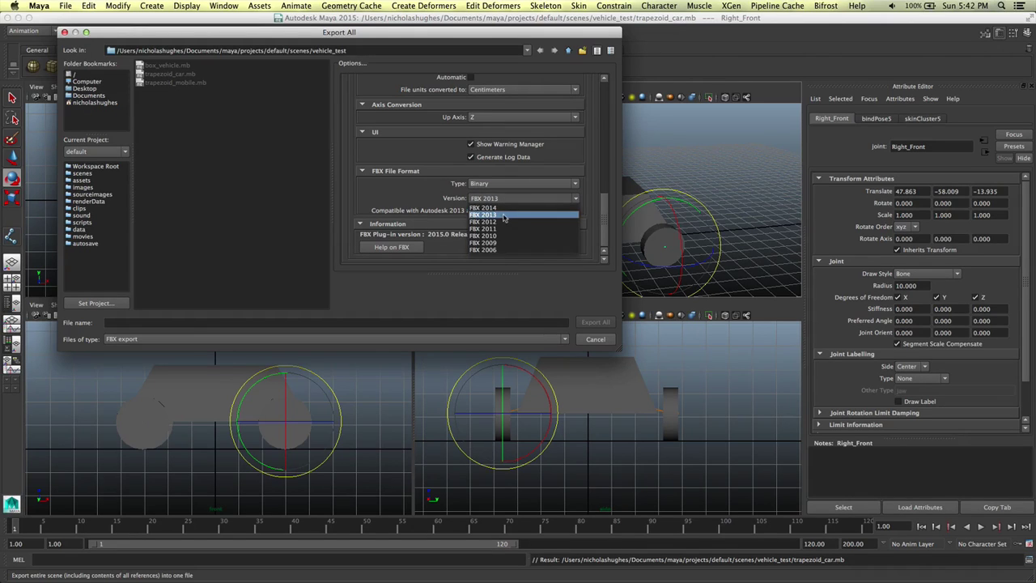
click(504, 216)
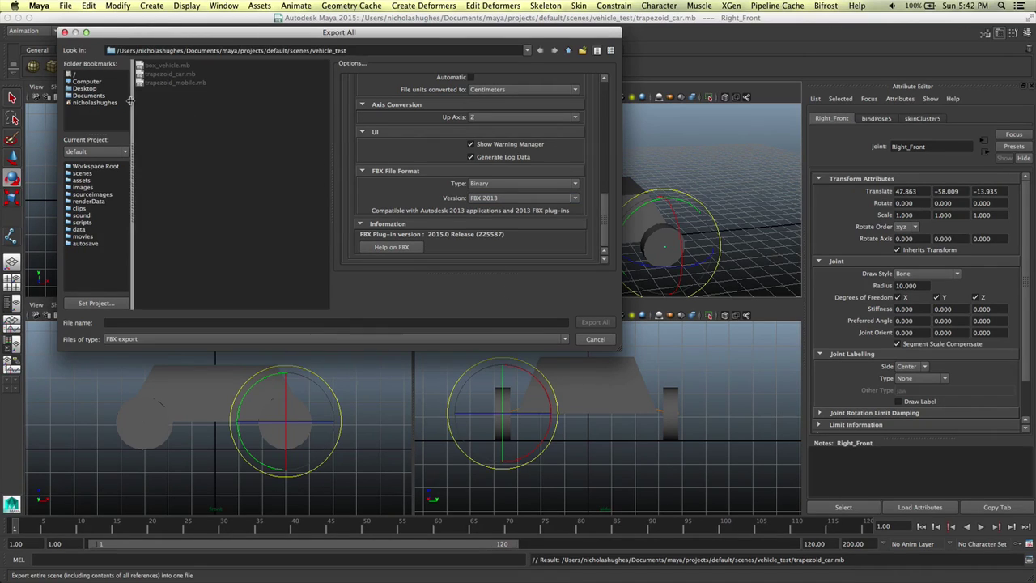
Enter 'trapezoid' as the file name and export the scene as trapezoid.fbx
click(165, 79)
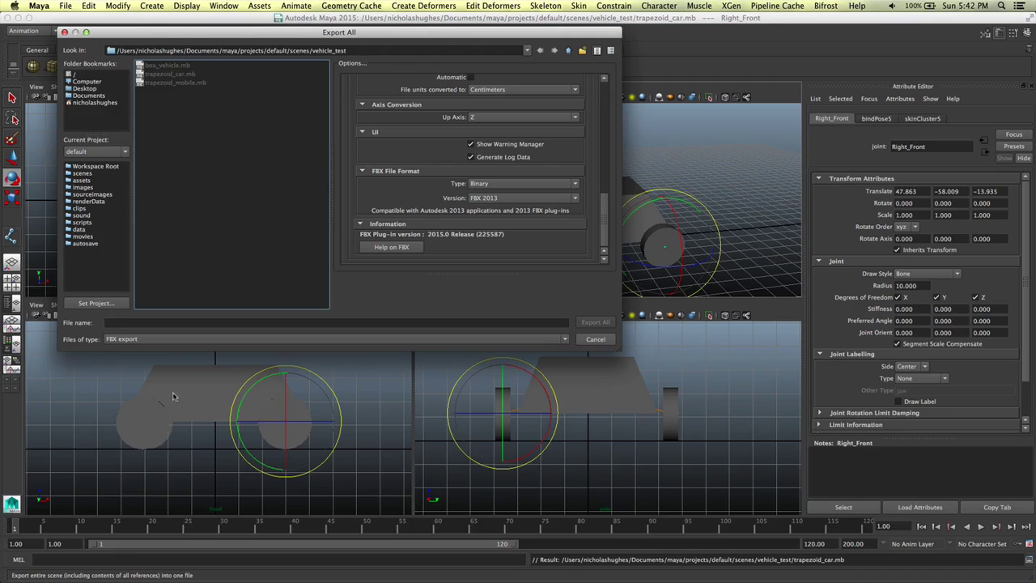
click(130, 322)
text(trep)
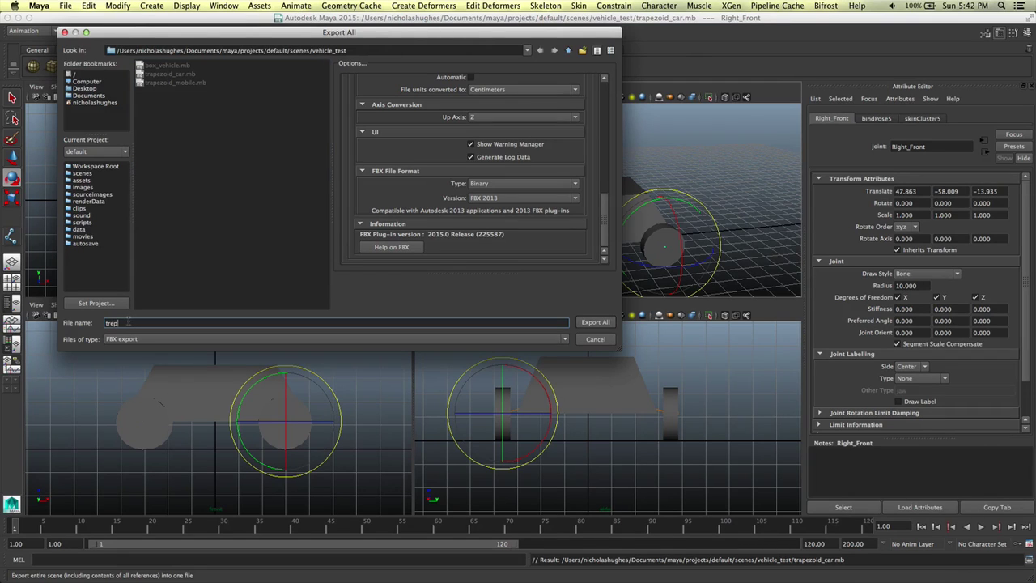
text(azoi)
key(BackSpace)
key(BackSpace)
key(BackSpace)
key(BackSpace)
key(BackSpace)
key(BackSpace)
text(ap)
key(BackSpace)
key(BackSpace)
key(BackSpace)
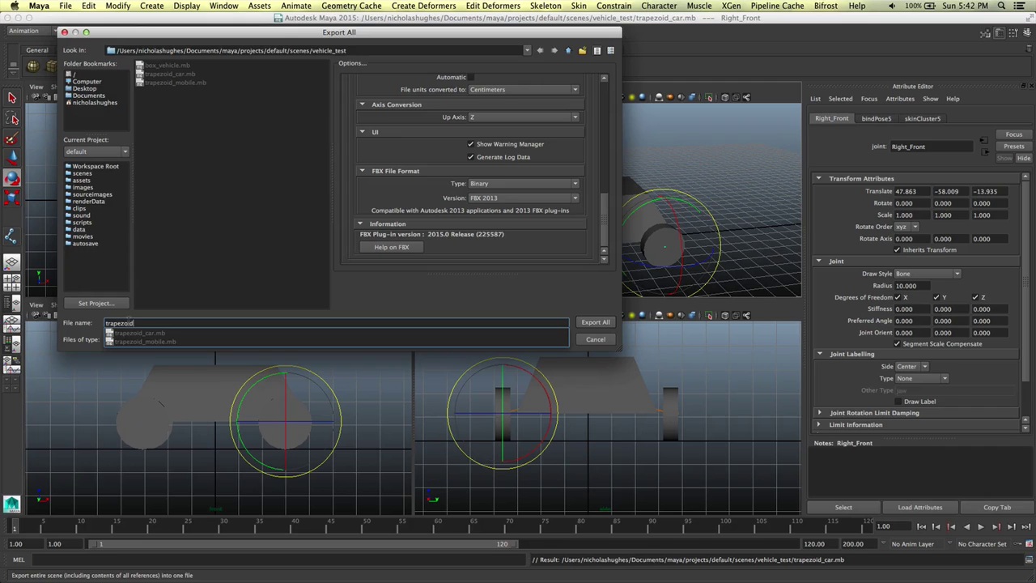
text(rapezoid)
key(Return)
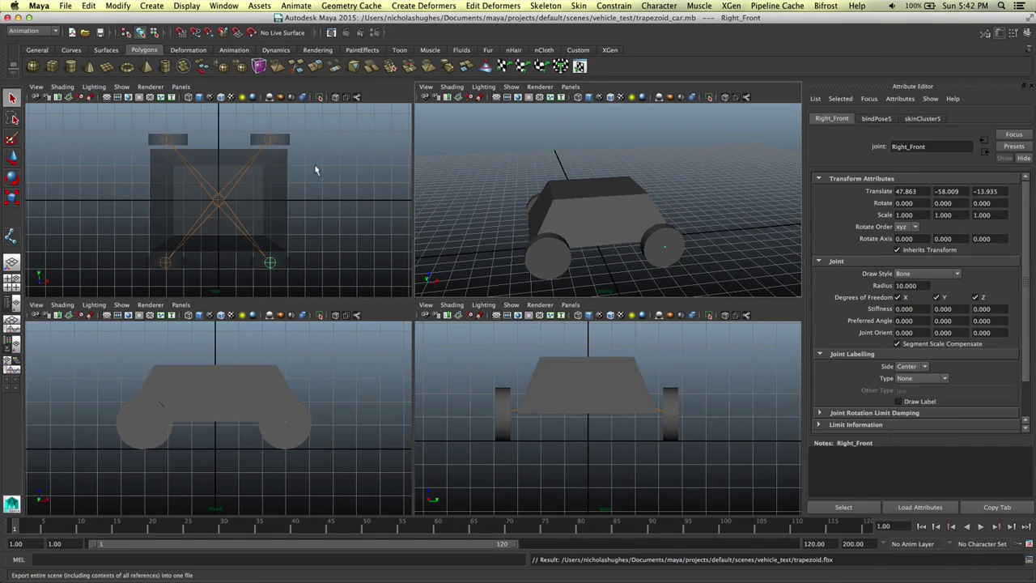